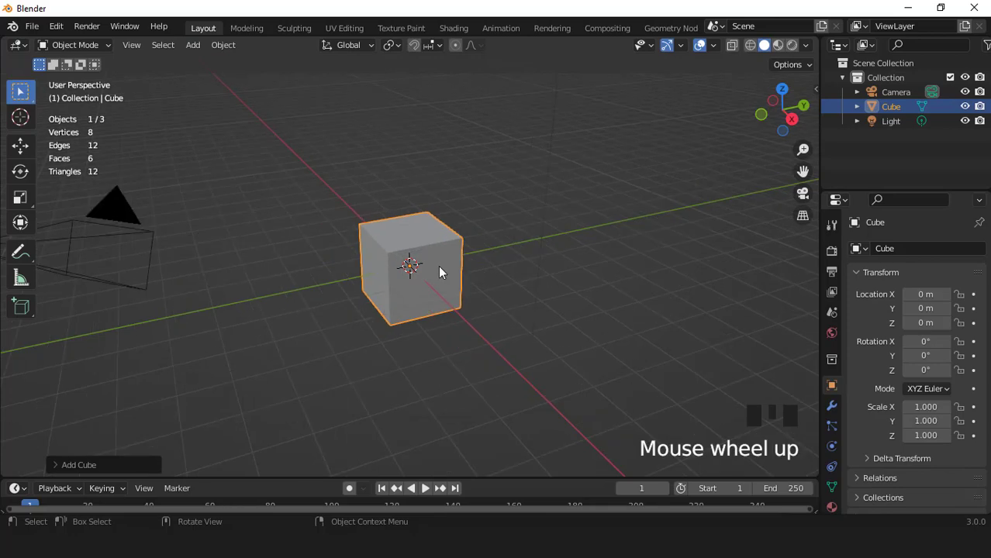
Add a level-3 Subdivision Surface modifier to the cube and apply it to the mesh.
key("ctrl+3")
key("KP_1")
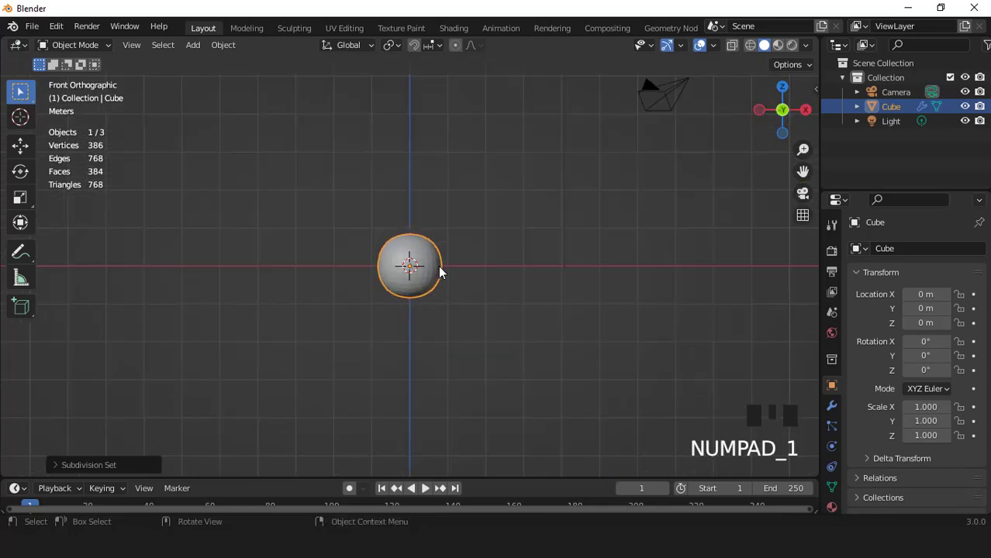
scroll(438, 271, "up", 1)
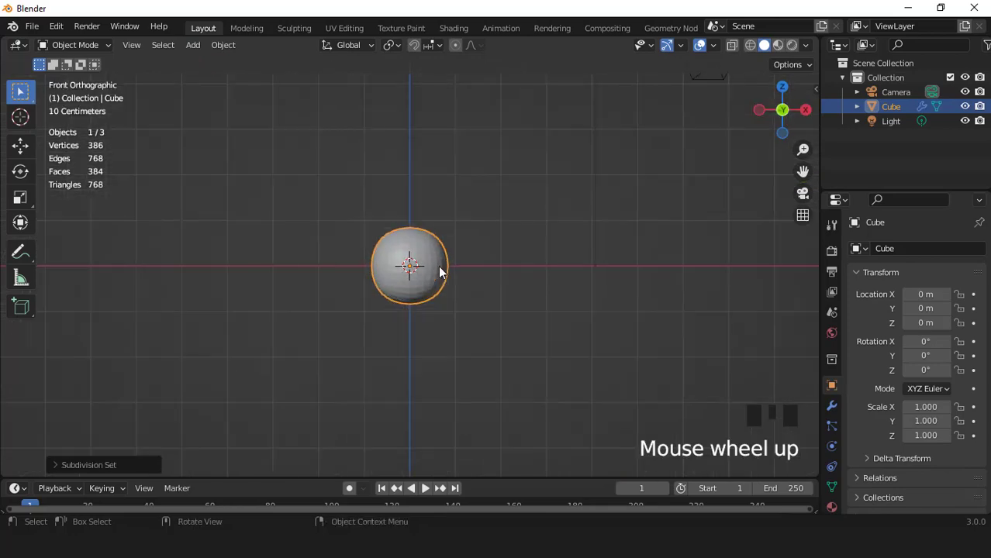
left_click(831, 405)
left_click(941, 272)
left_click(925, 289)
Round the entire mesh into a true sphere in Edit Mode using To Sphere with a factor of 1.
key("Tab")
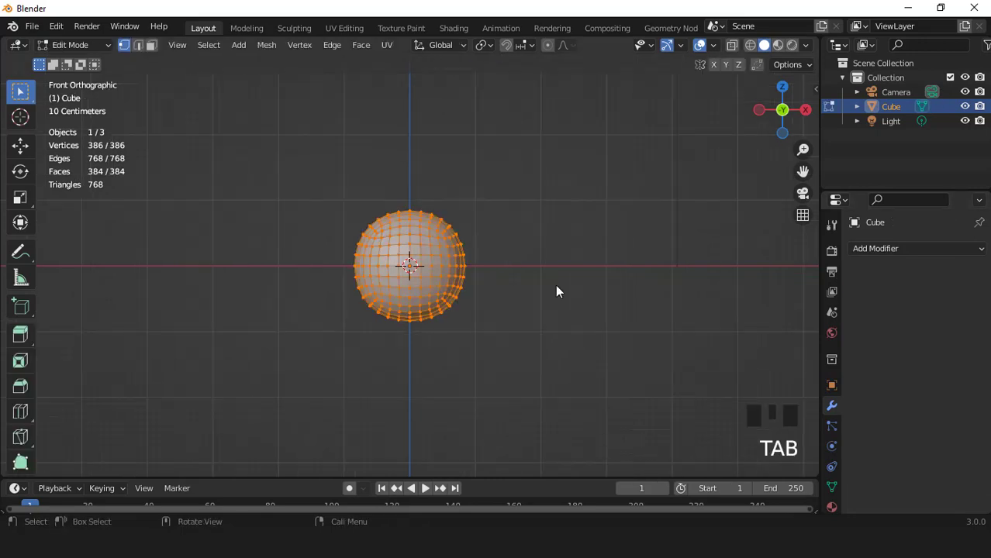
scroll(556, 286, "up", 1)
key("3")
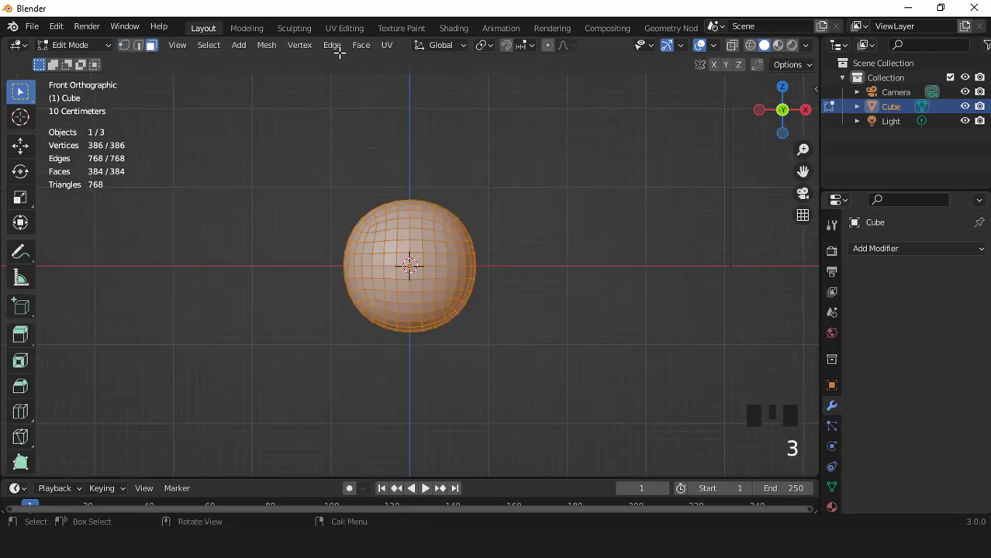
left_click(266, 44)
mouse_move(287, 62)
left_click(403, 111)
type("1")
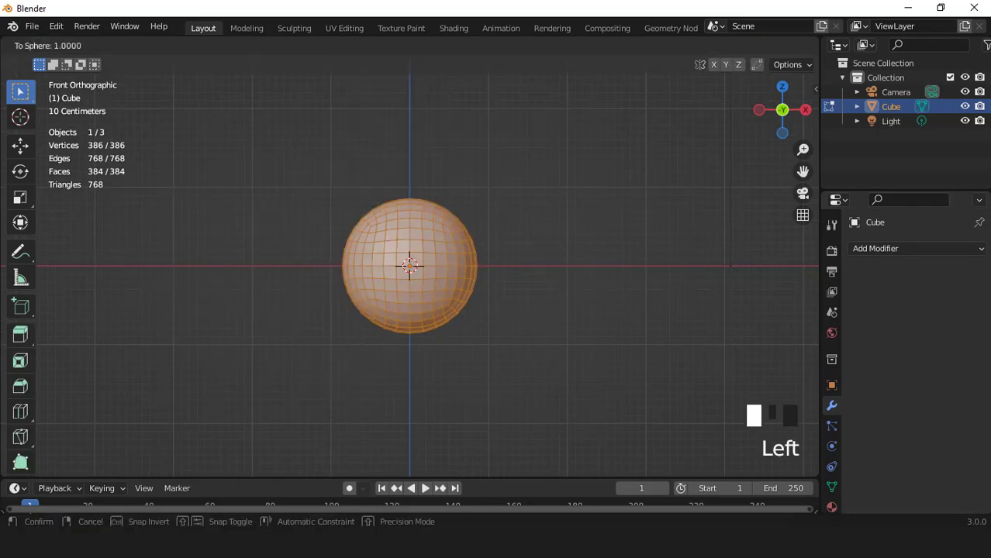
key("Return")
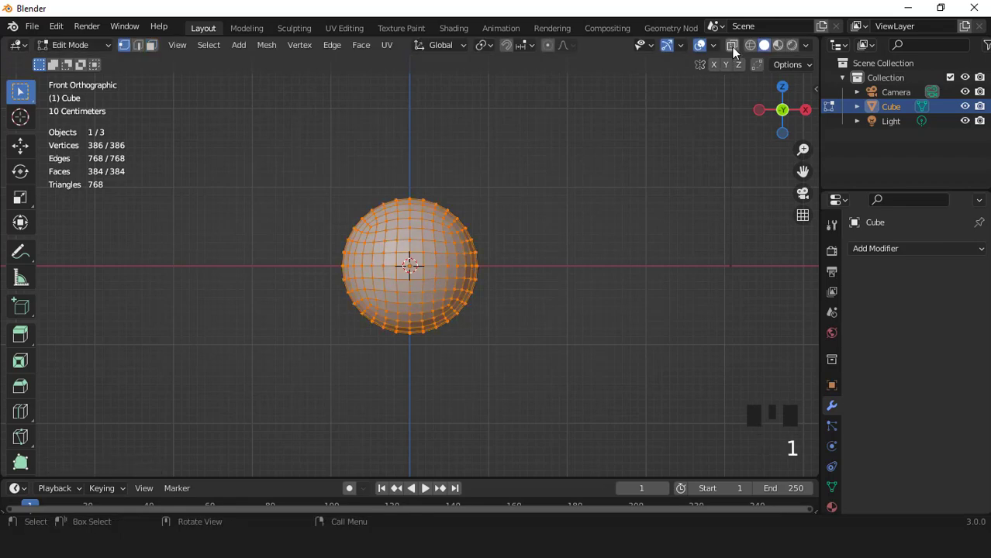
Turn on X-ray and delete all vertices of the sphere's lower half, keeping the middle ring.
left_click(731, 44)
key("1")
left_click_drag(330, 270, 548, 384)
key("x")
left_click(548, 260)
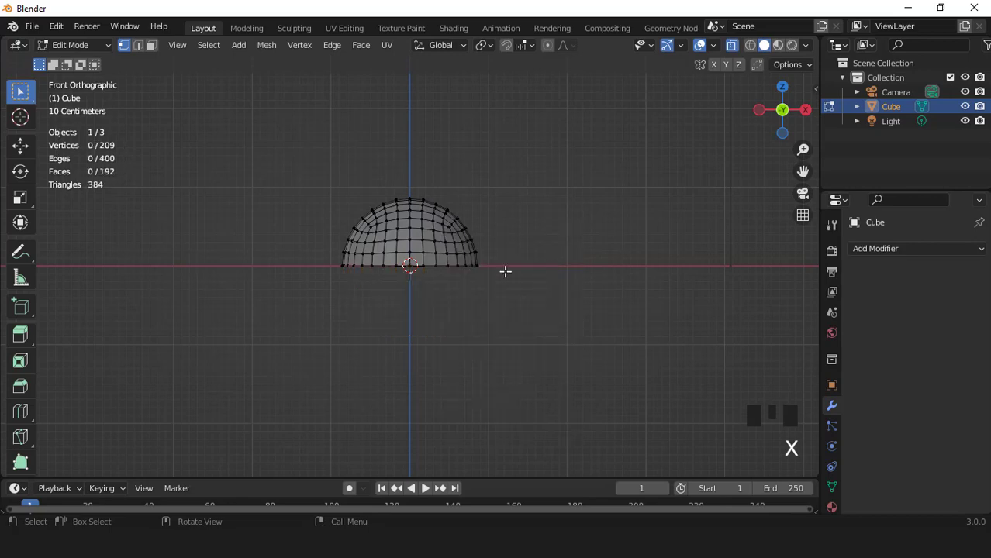
Extrude the dome's open bottom edge ring a short distance straight down along Z.
left_click_drag(328, 266, 551, 342)
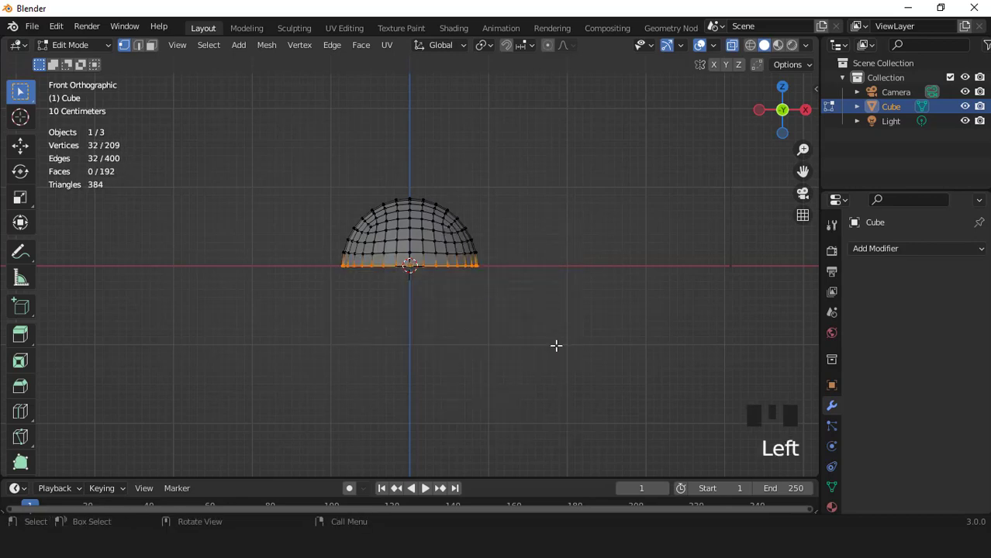
scroll(555, 346, "up", 2)
key("e")
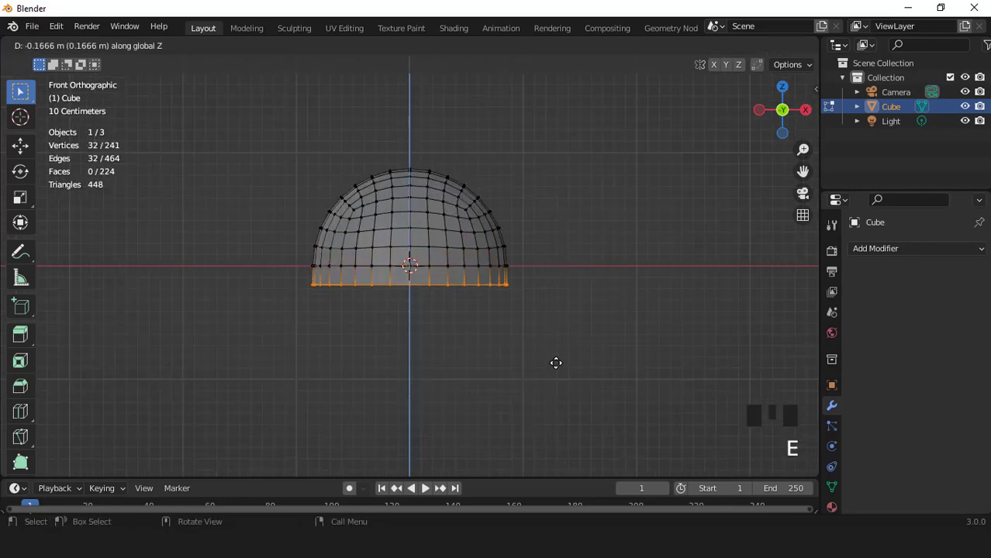
left_click(556, 367)
scroll(559, 268, "up", 3)
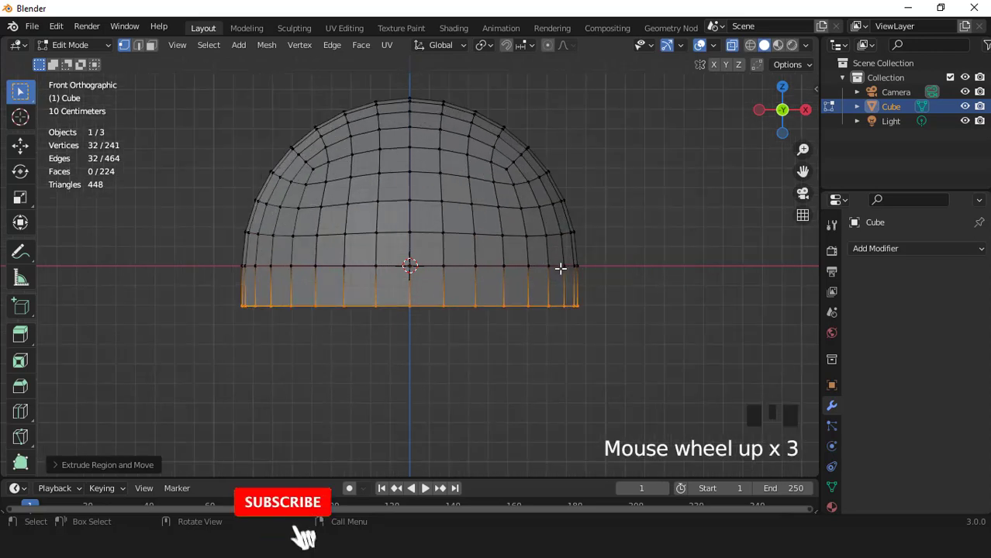
Turn X-ray off in Object Mode, then shade the dome smooth and enable Auto Smooth for its normals.
key("Tab")
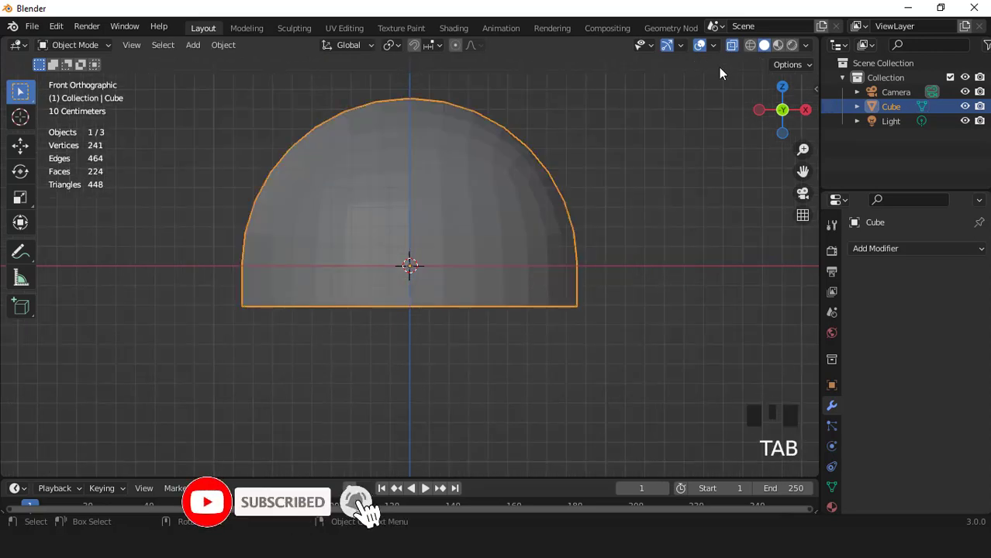
left_click(732, 46)
right_click(507, 141)
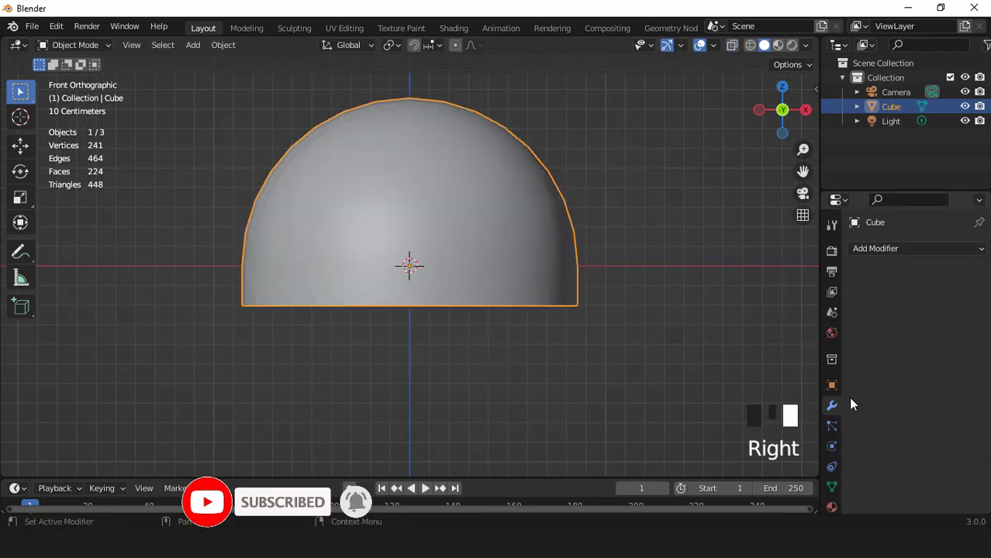
scroll(833, 486, "down", 2)
scroll(833, 487, "down", 2)
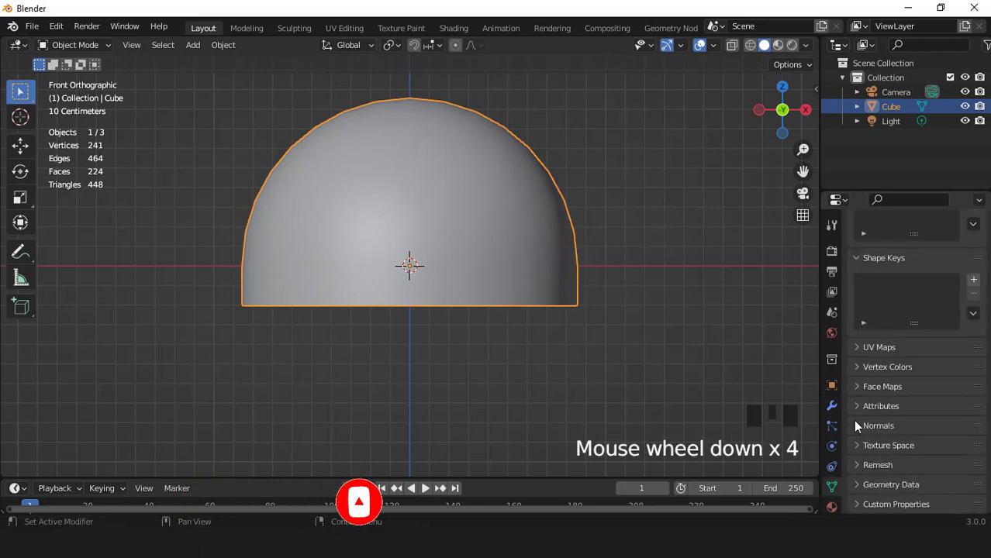
left_click(856, 423)
left_click(907, 447)
Give the dome a 0.02 m wall with an even-thickness Solidify modifier and apply it.
middle_click_drag(480, 287, 512, 232)
left_click(831, 405)
left_click(883, 249)
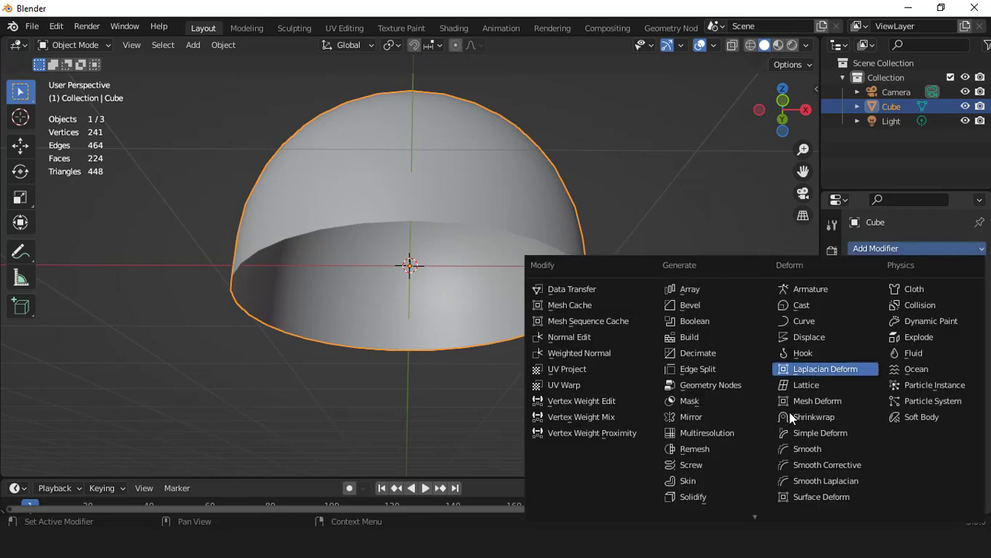
left_click(734, 496)
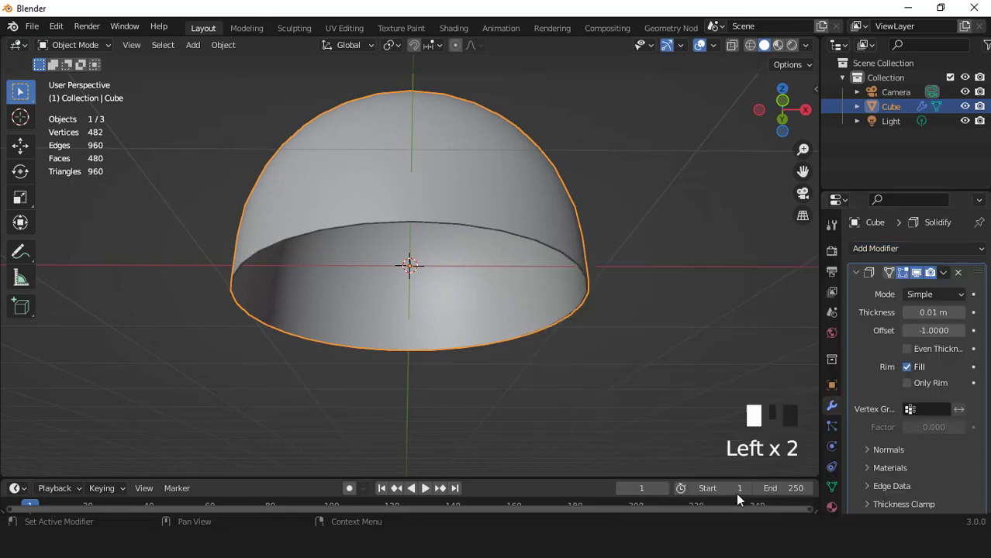
left_click(960, 313)
left_click(907, 349)
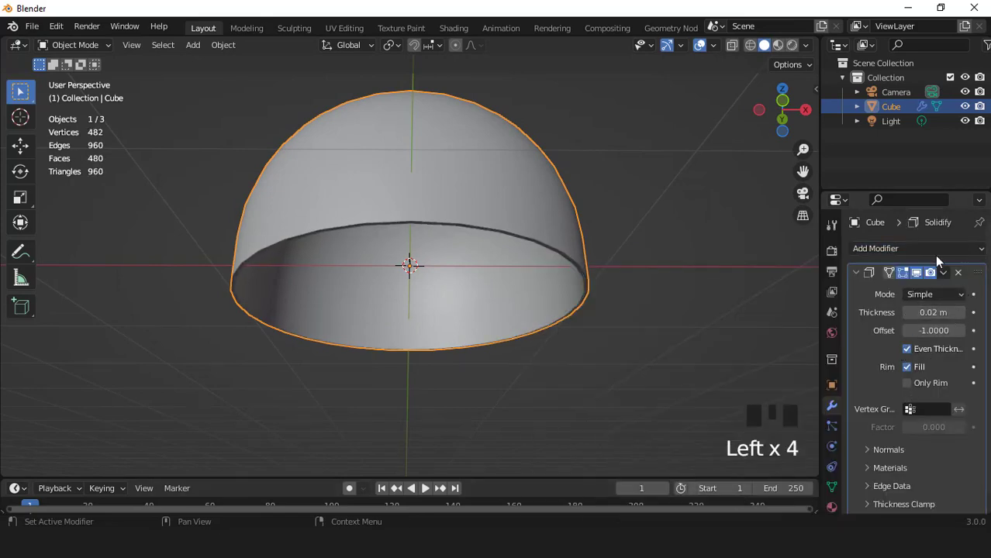
left_click_drag(944, 273, 884, 288)
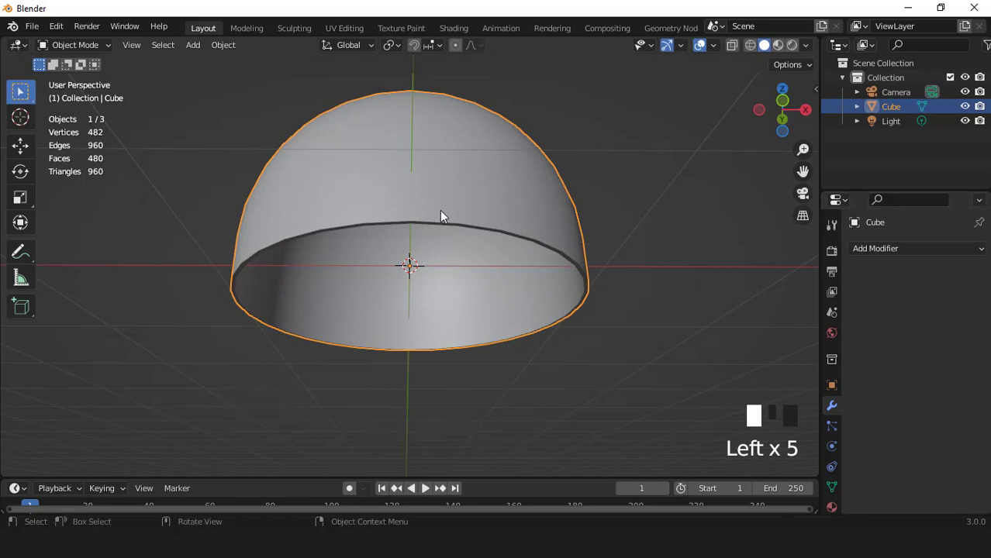
Add a vertical loop cut just on the +X side of the dome's centre line and flatten it by scaling X to 0.
key("KP_1")
key("Tab")
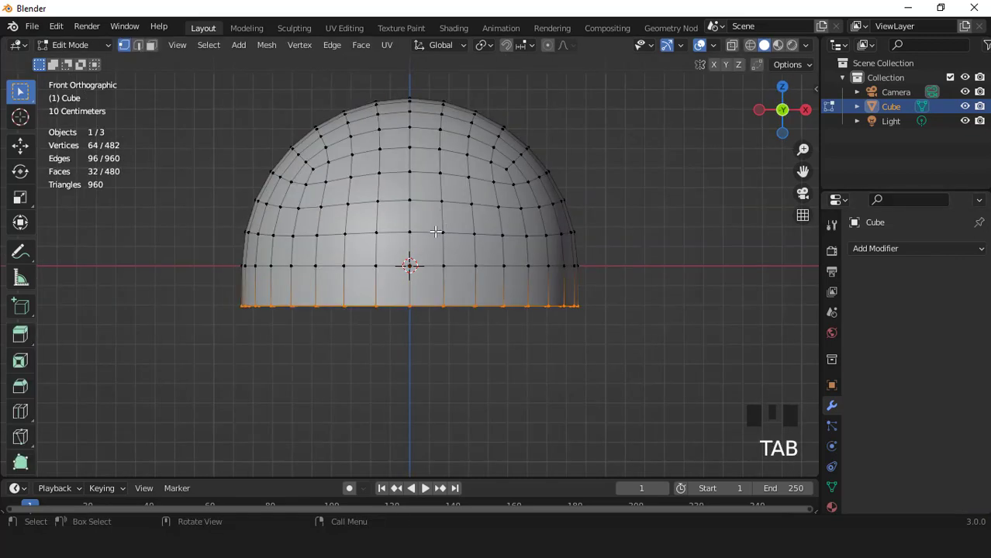
key("2")
key("ctrl+r")
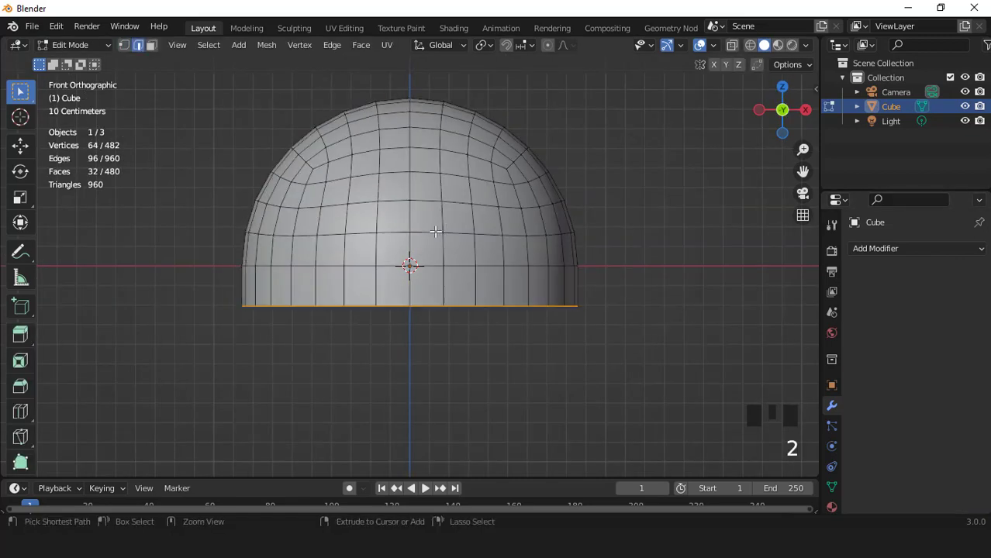
left_click(435, 231)
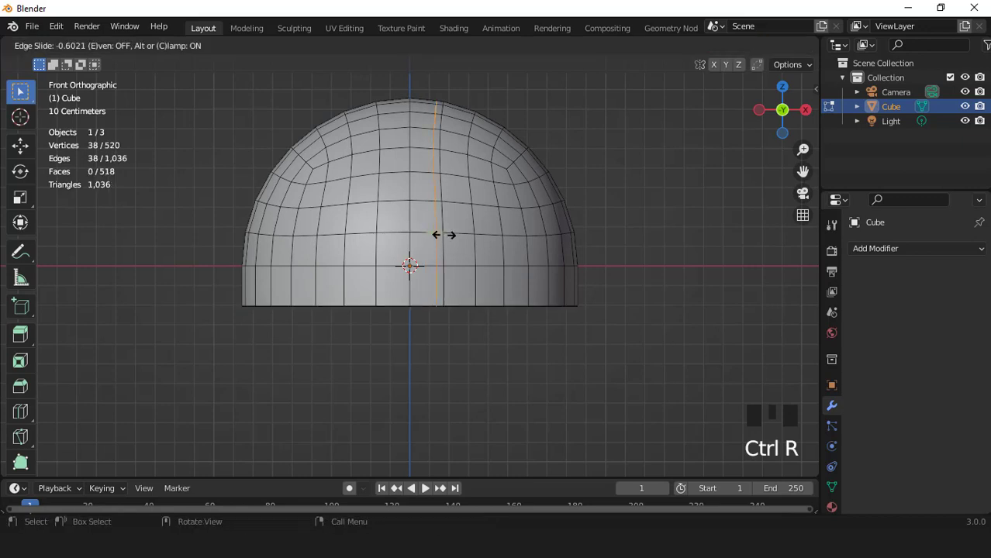
left_click(443, 235)
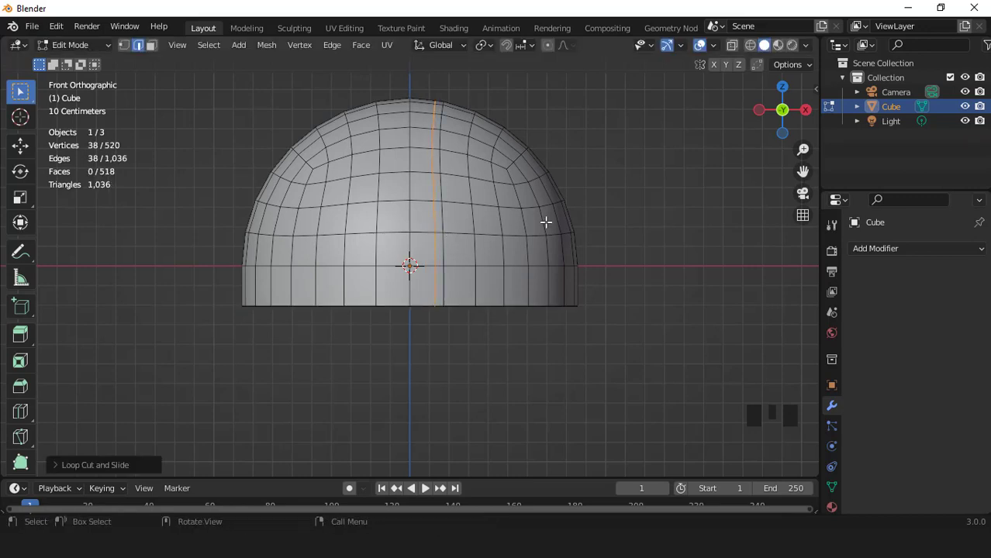
key("s")
key("x")
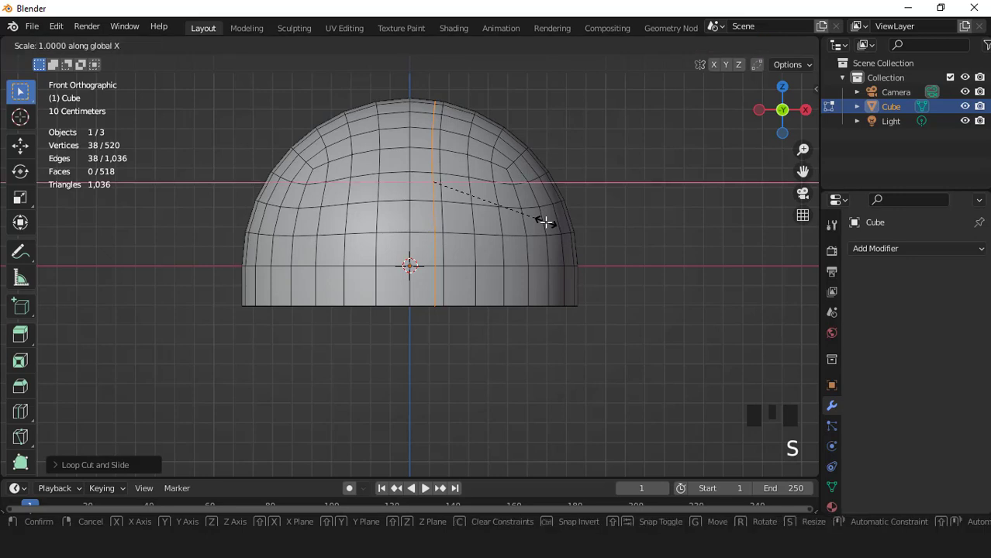
key("0")
key("Return")
Symmetrize the whole mesh in the +X to -X direction.
key("a")
key("3")
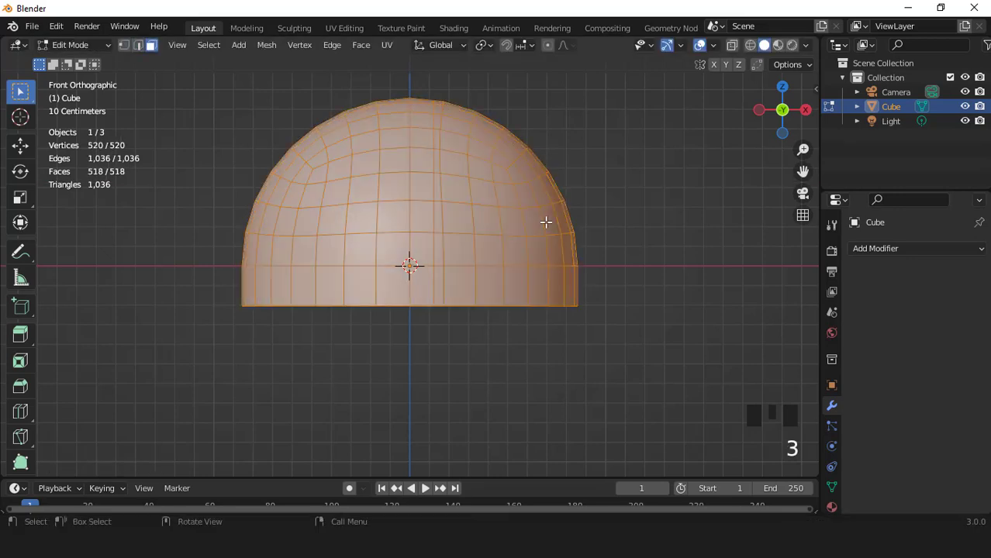
left_click(264, 46)
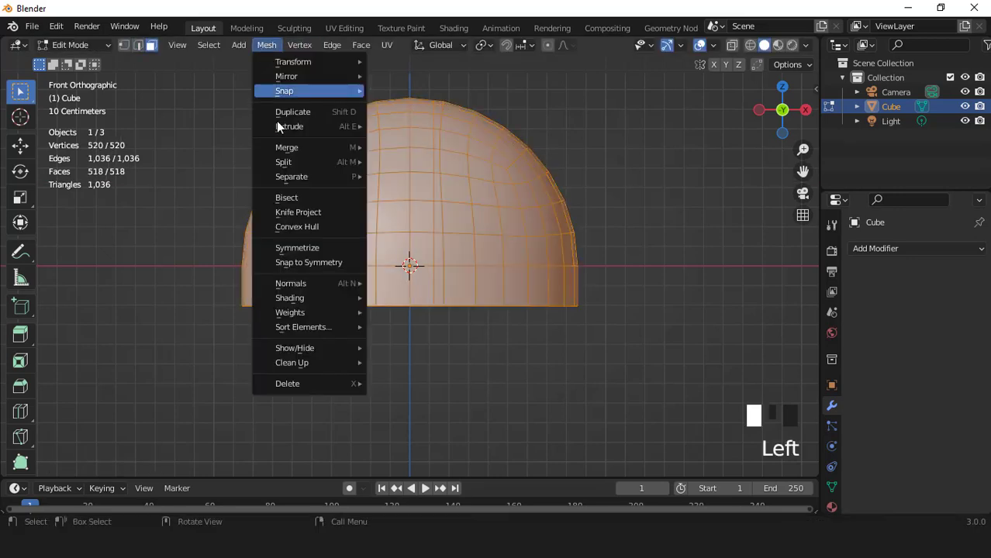
left_click(283, 248)
left_click(59, 464)
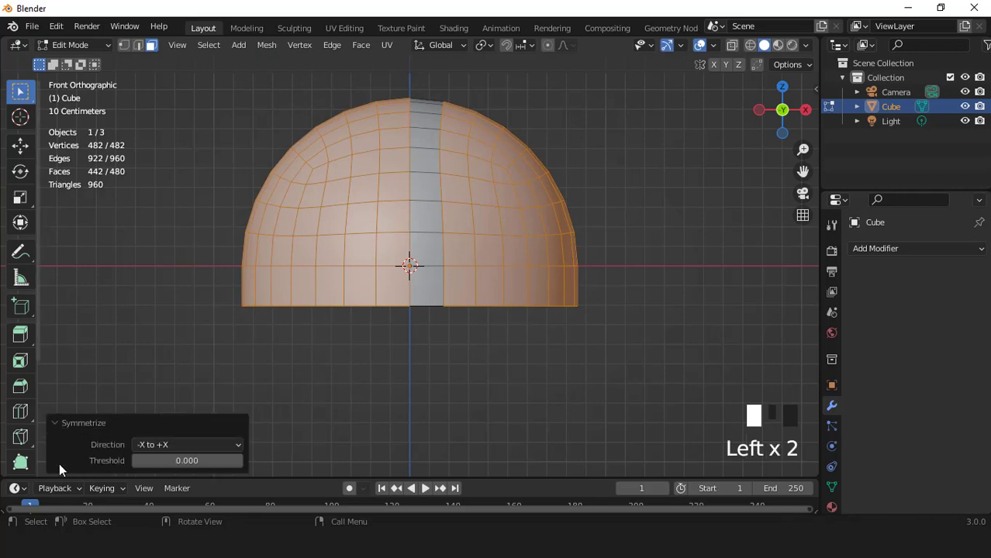
left_click(174, 444)
left_click(163, 411)
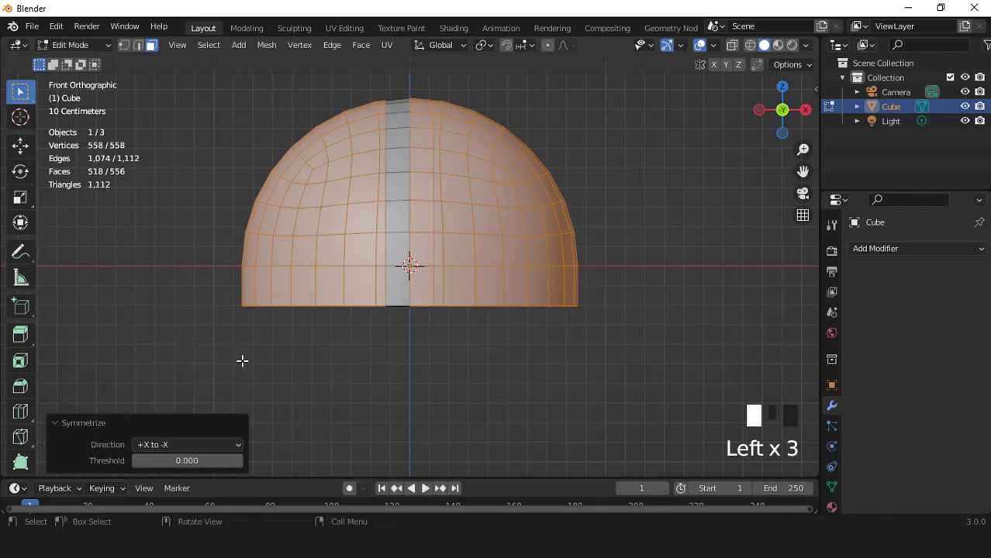
key("3")
double_click(438, 288)
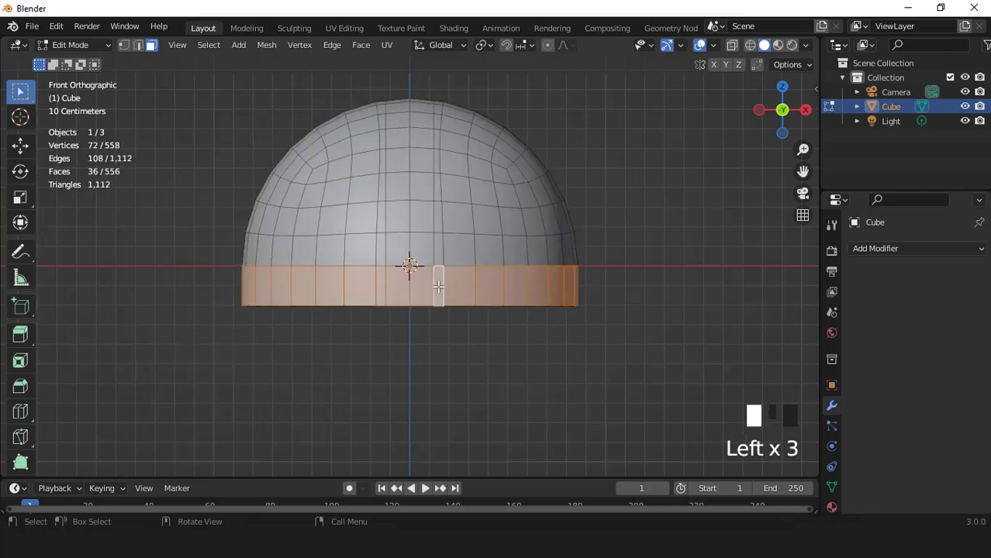
left_click(416, 264, "shift")
double_click(411, 264, "shift")
left_click(392, 265, "shift")
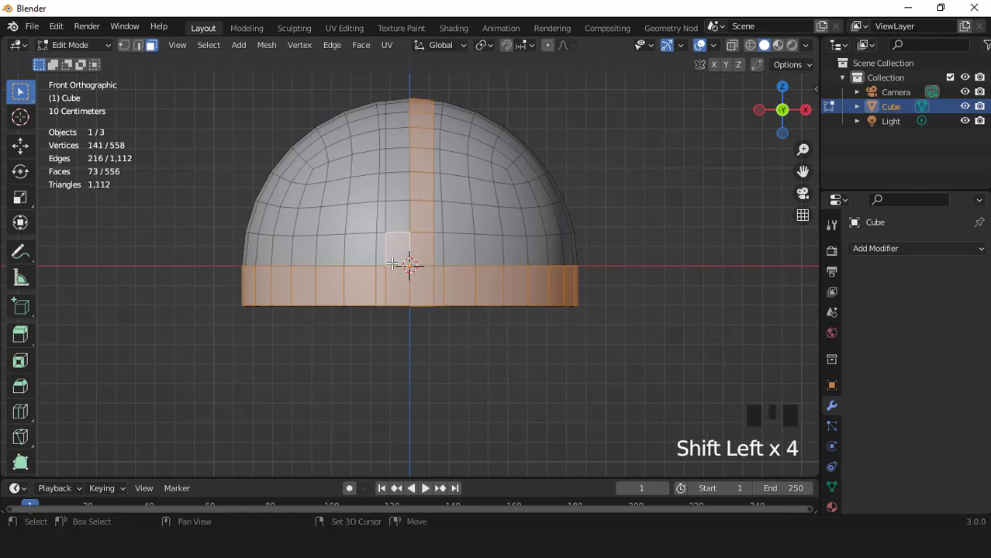
Hide the four rim faces on the dome's underside beside the centre line, two at the front and two at the back.
middle_click_drag(391, 264, 453, 137)
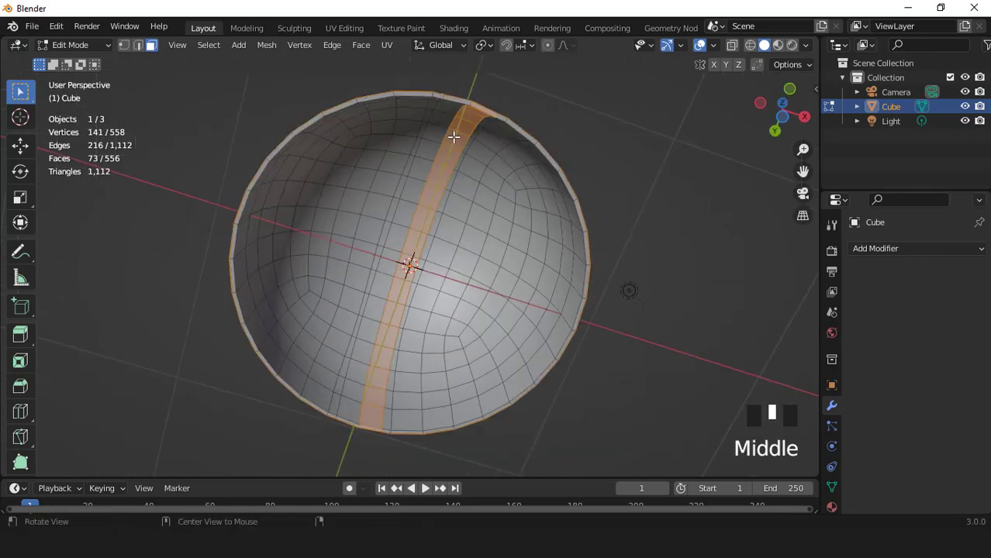
key("ctrl+KP_7")
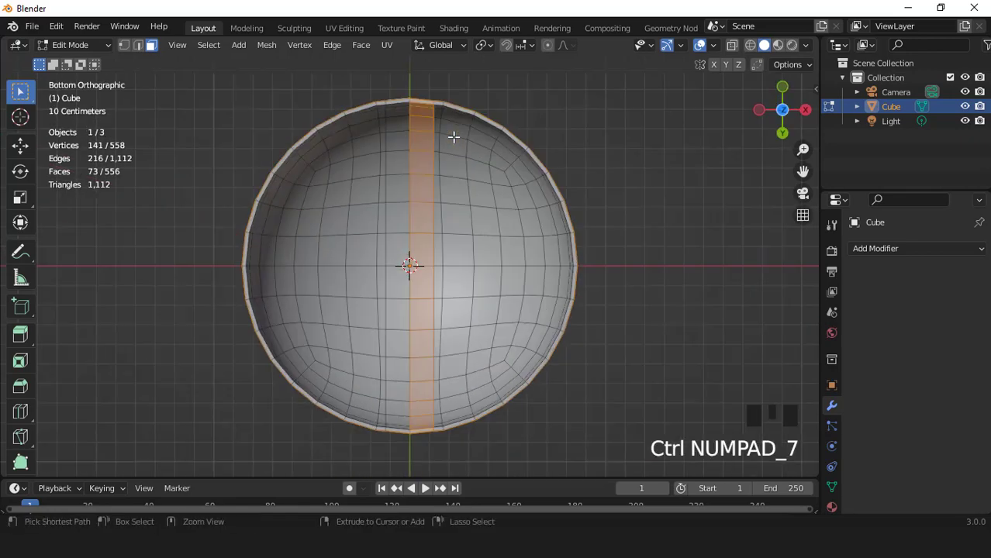
left_click(418, 100)
left_click(398, 100, "shift")
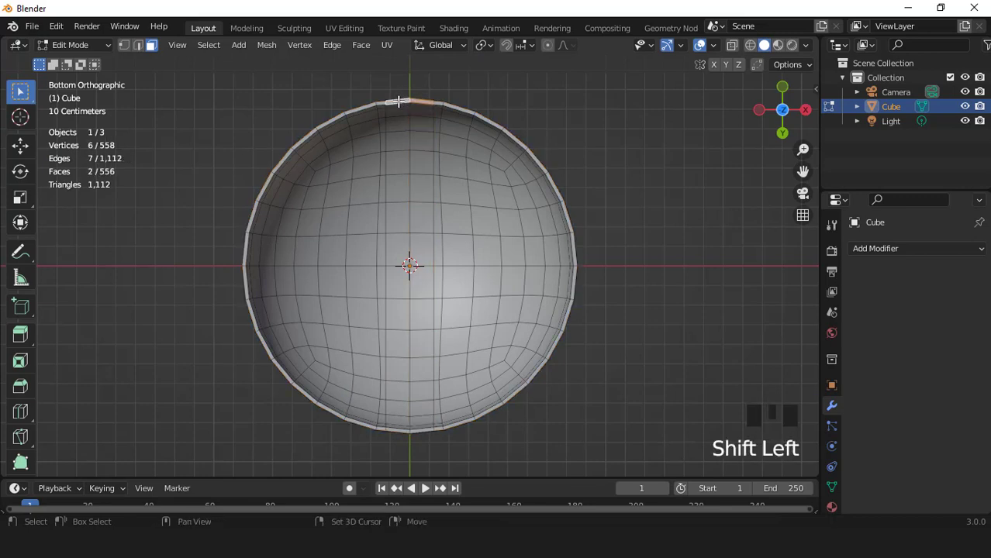
left_click(416, 430, "shift")
left_click(402, 427, "shift")
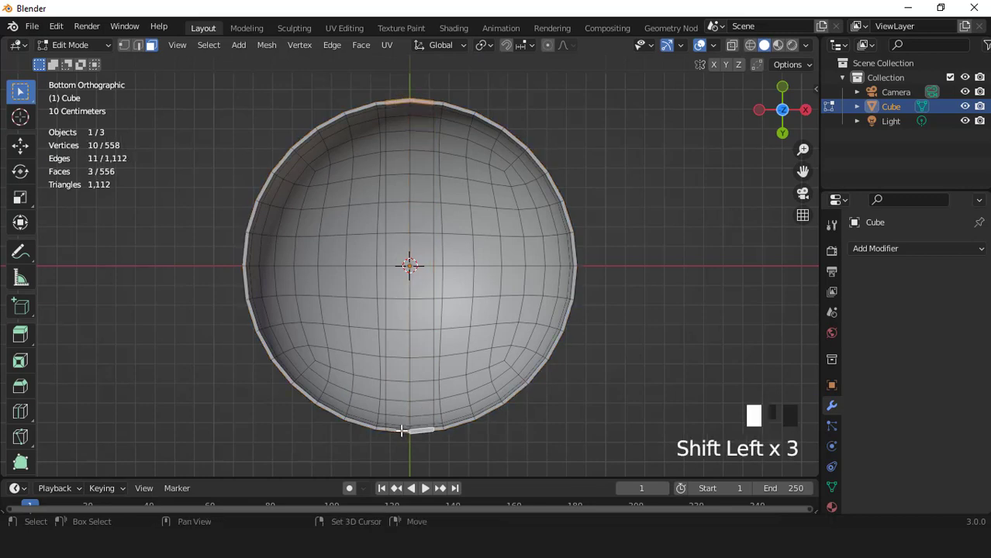
key("h")
Extrude the outer faces of the dome's central strip and rim band and fatten them outward by 0.0527 m with even offset.
key("KP_7")
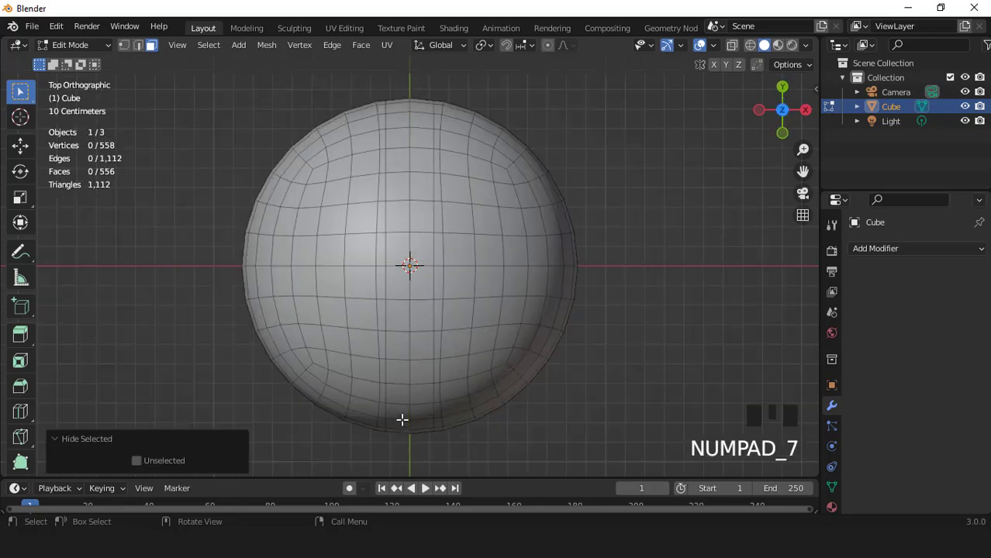
double_click(420, 345)
double_click(398, 344, "shift")
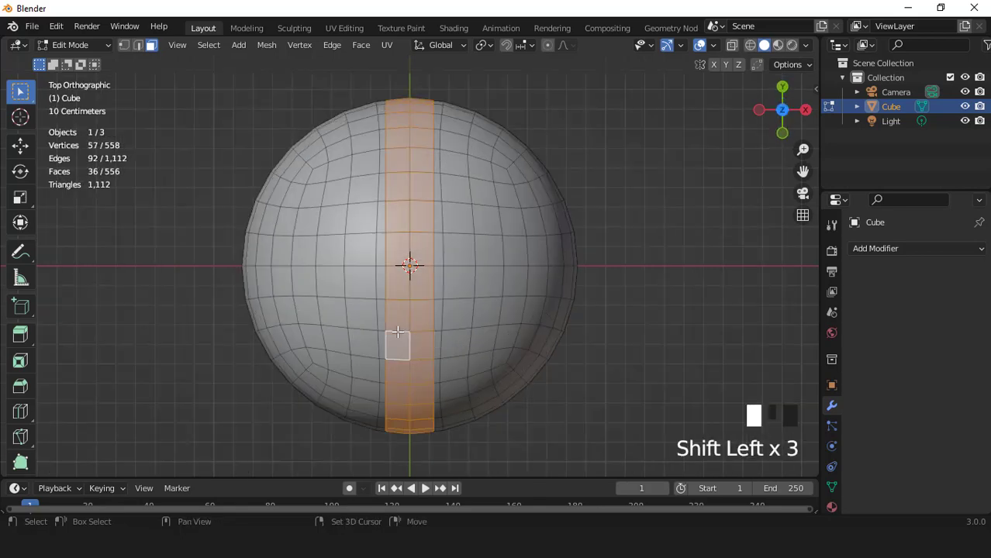
middle_click_drag(479, 290, 507, 162)
key("KP_1")
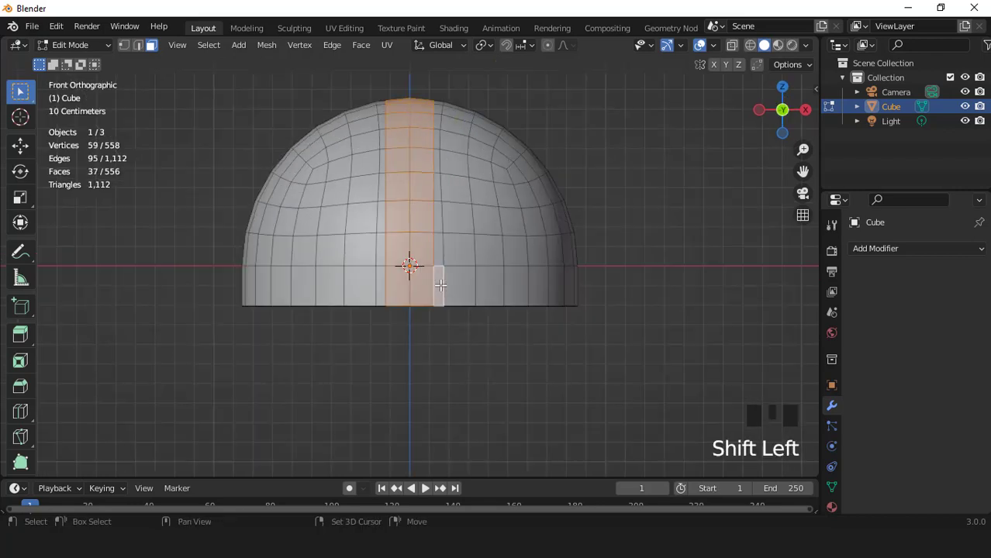
double_click(438, 287, "shift")
scroll(434, 288, "down", 2)
middle_click_drag(434, 289, 570, 267)
key("e")
right_click(571, 266)
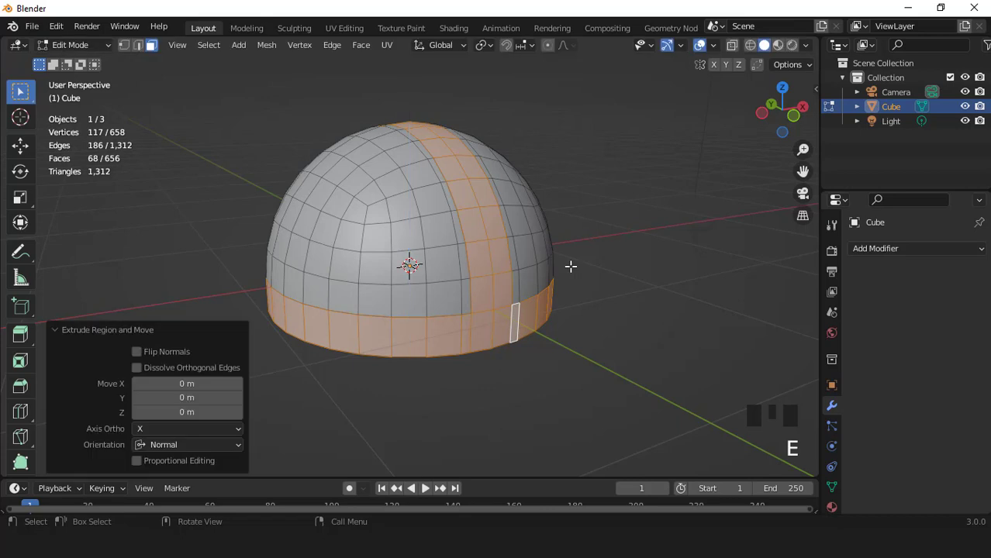
key("alt+s")
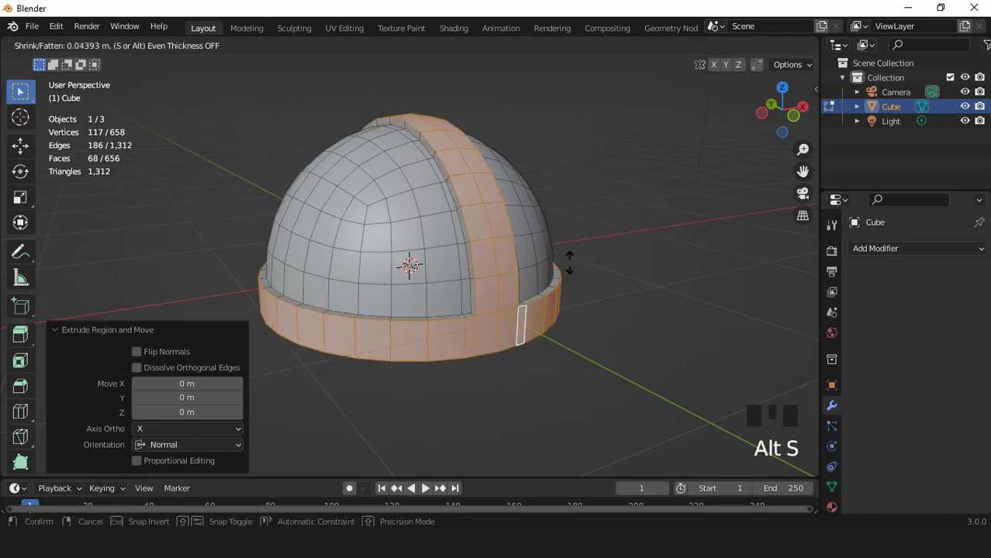
left_click(569, 263)
left_click(137, 444)
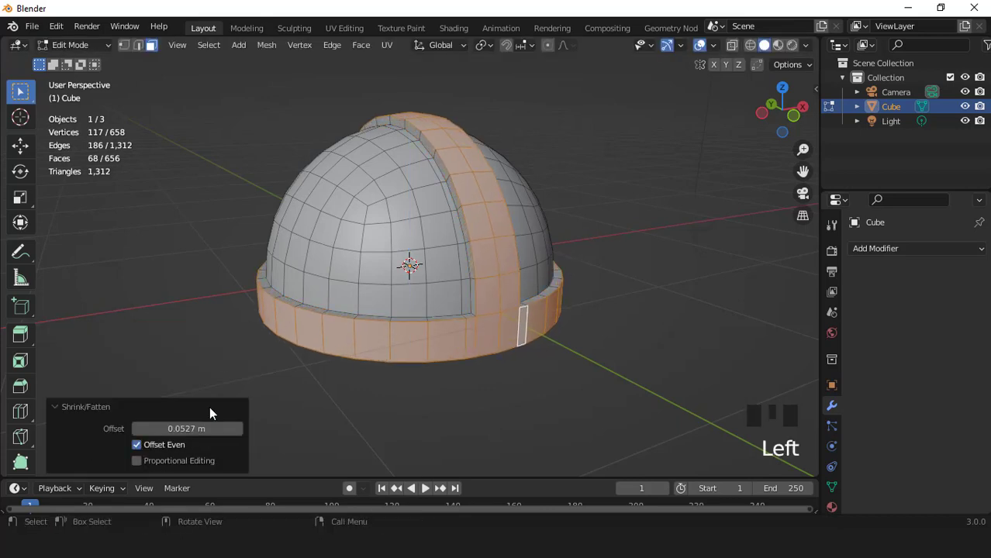
Bevel both outer edge loops of the raised strip plus the rim's upper and lower outer edges with two segments, about 0.018 m wide.
key("2")
left_click(471, 273)
double_click(471, 272)
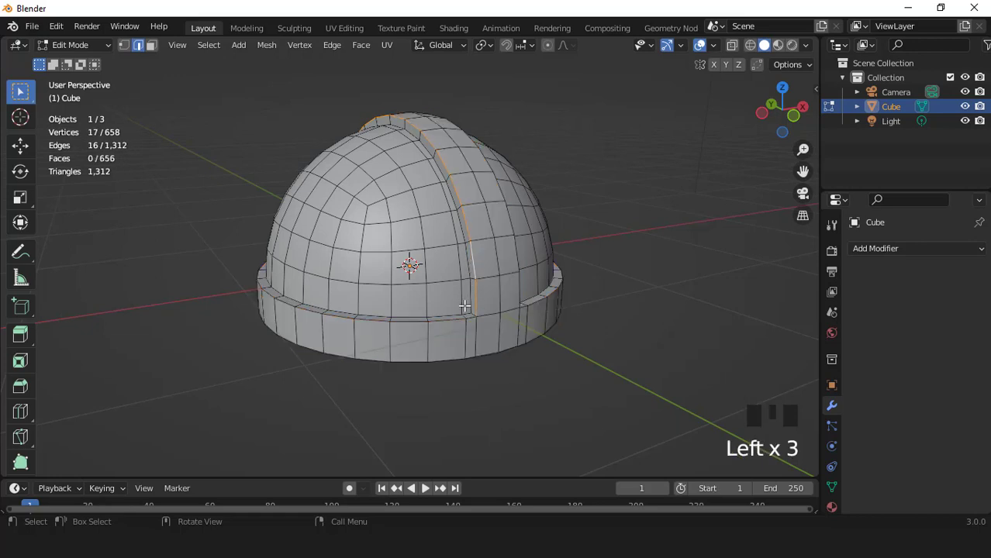
left_click(453, 316, "shift")
double_click(454, 317)
left_click(515, 259, "shift")
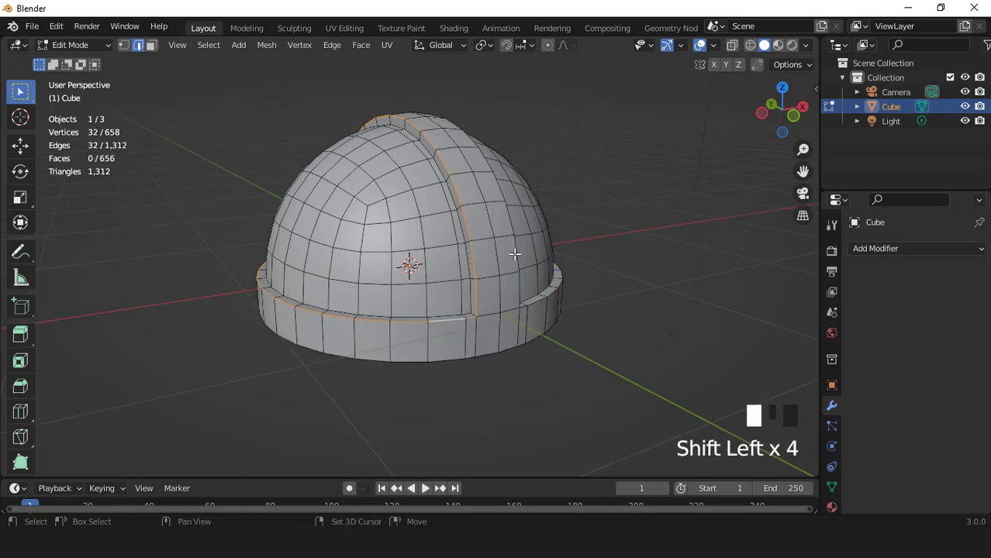
double_click(514, 260)
left_click(535, 304, "shift")
double_click(535, 304, "shift")
left_click(535, 337, "shift")
double_click(535, 337, "shift")
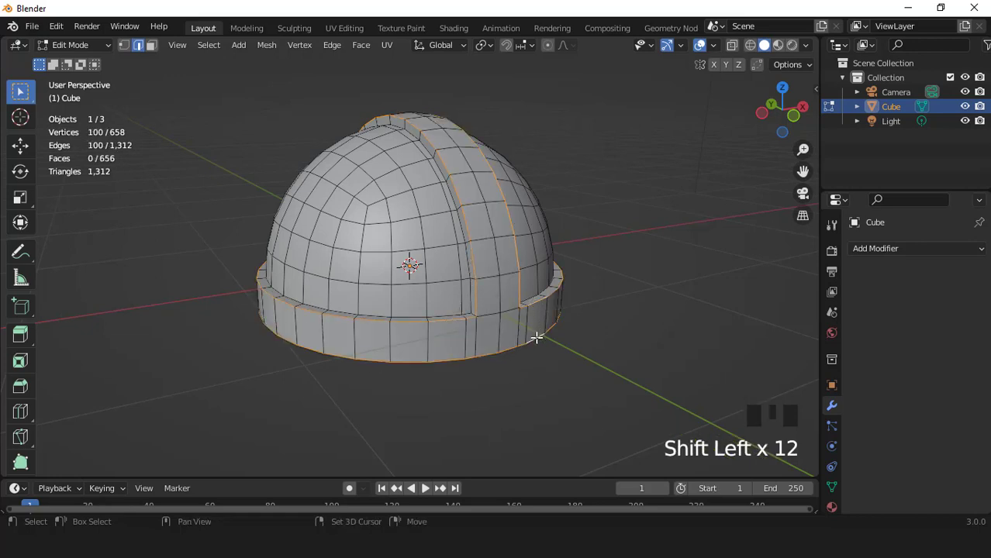
middle_click_drag(535, 337, 527, 268)
scroll(533, 265, "up", 2)
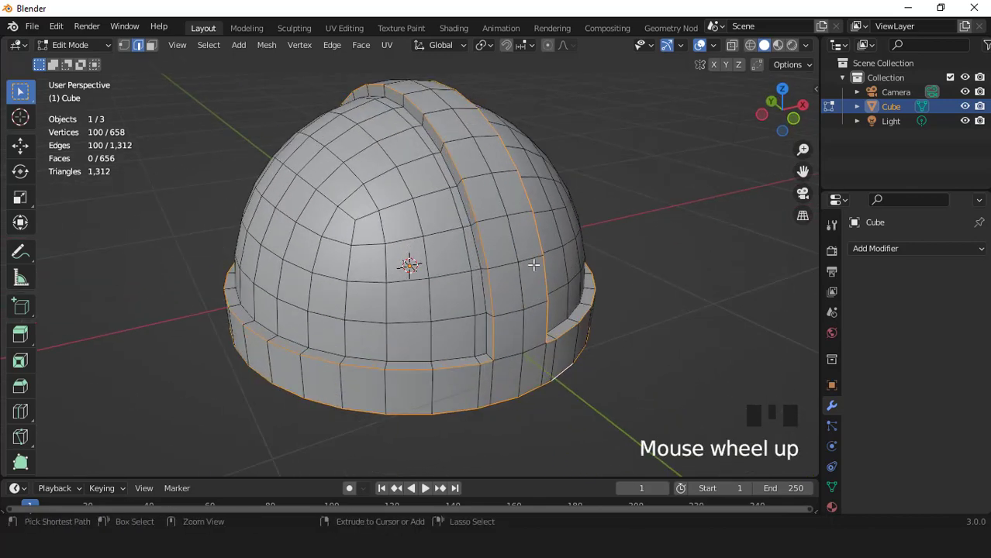
key("ctrl+b")
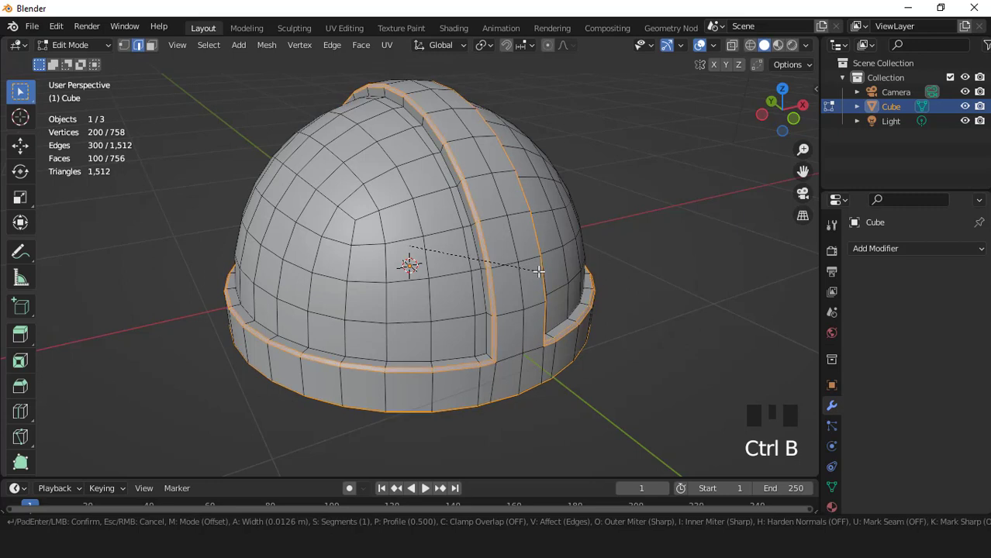
scroll(538, 273, "up", 1)
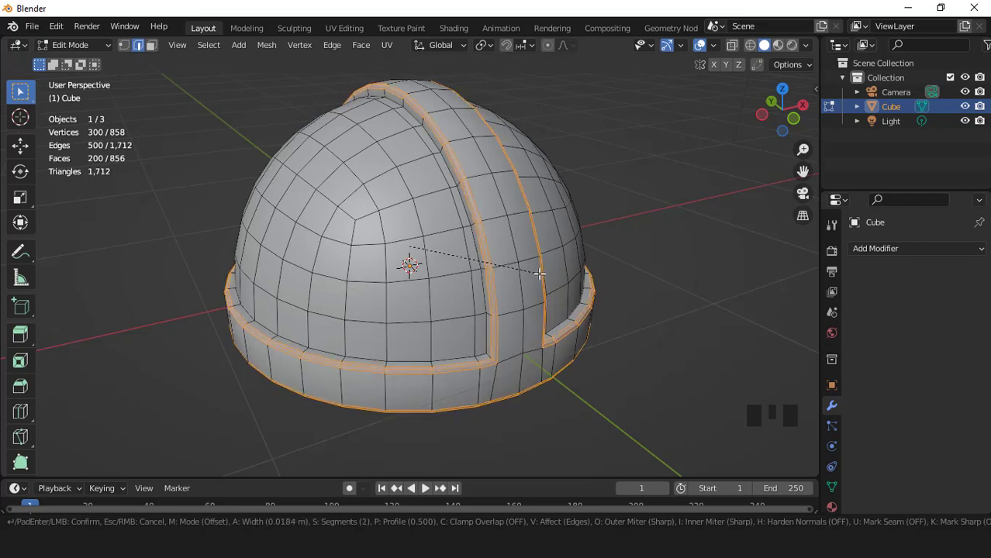
left_click(539, 273)
key("Tab")
Inspect the bevelled dome with the viewport overlays hidden, ending in front view with the overlays restored.
middle_click_drag(537, 273, 407, 258)
left_click(683, 51)
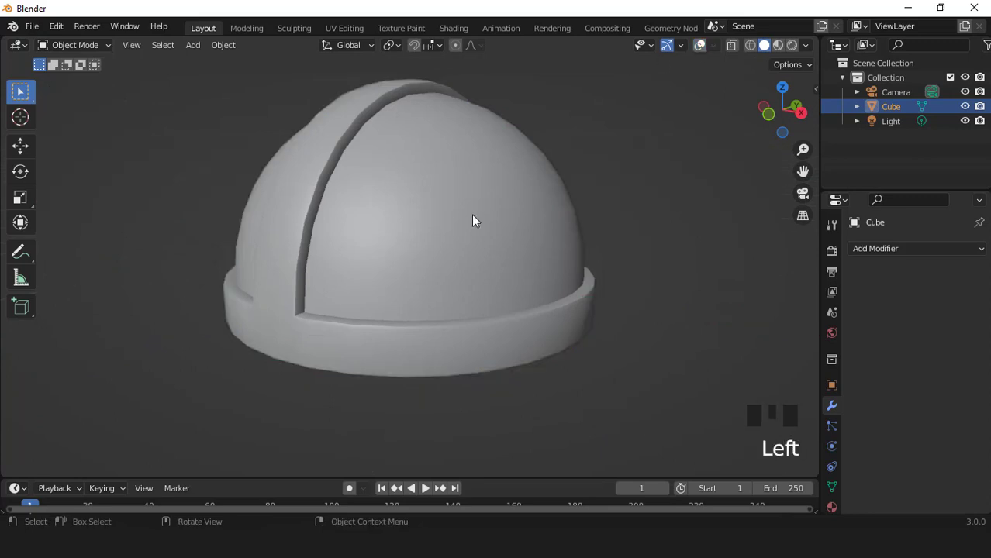
middle_click_drag(472, 216, 434, 239)
key("KP_1")
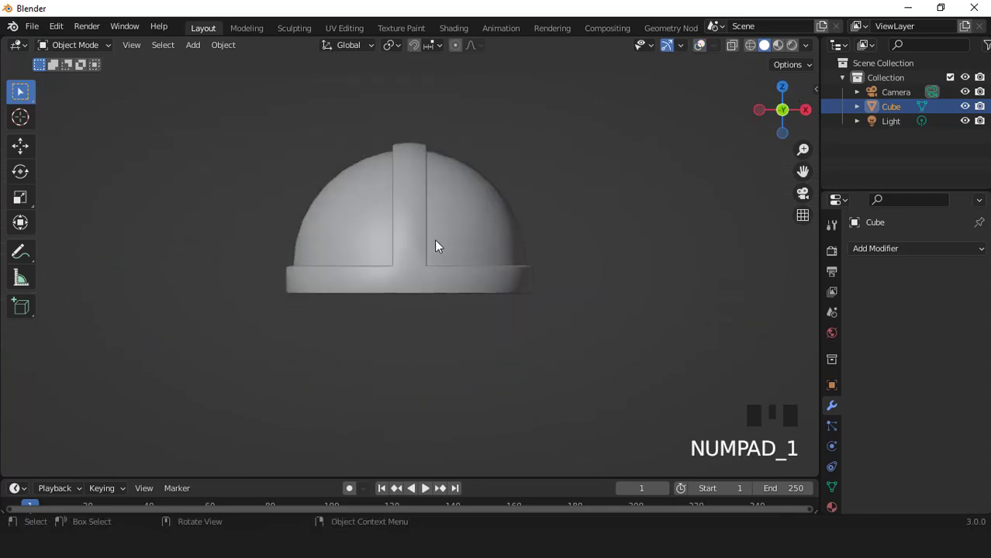
left_click(699, 45)
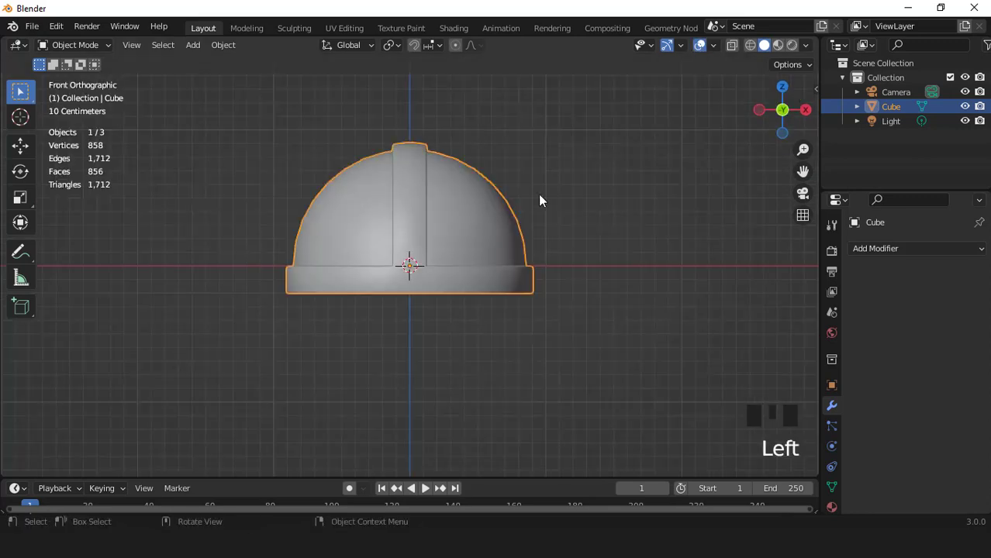
Add a mesh circle with 14 vertices.
left_click(193, 45)
mouse_move(237, 59)
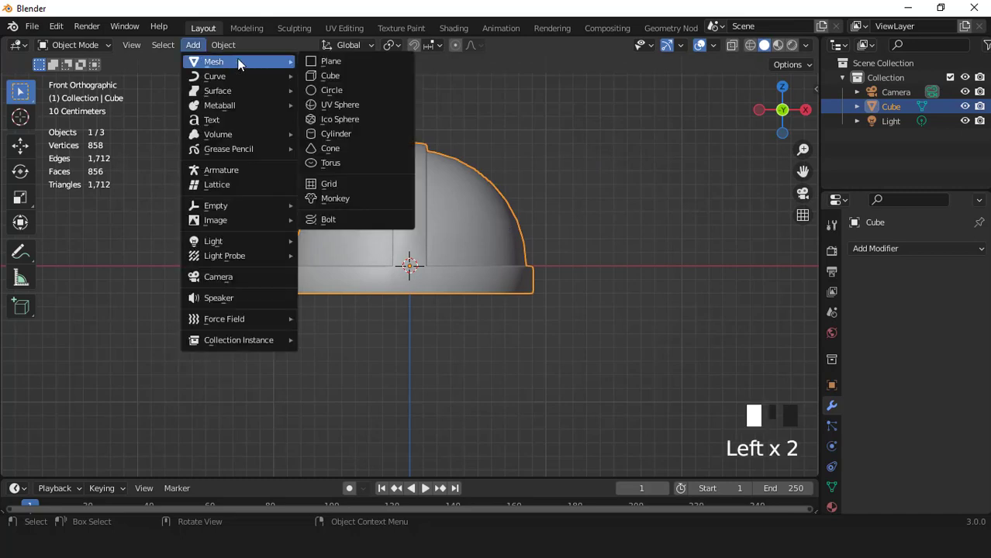
left_click(321, 89)
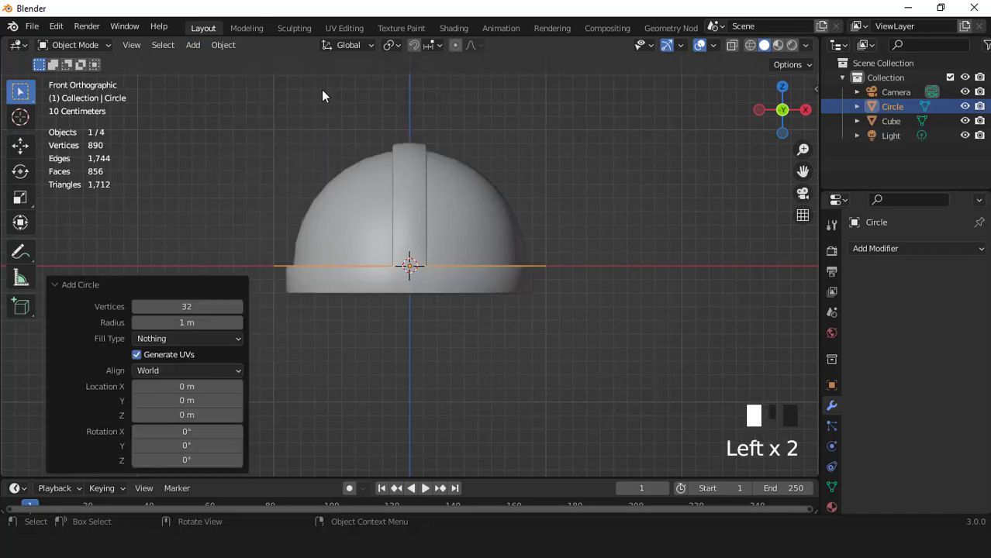
left_click(200, 307)
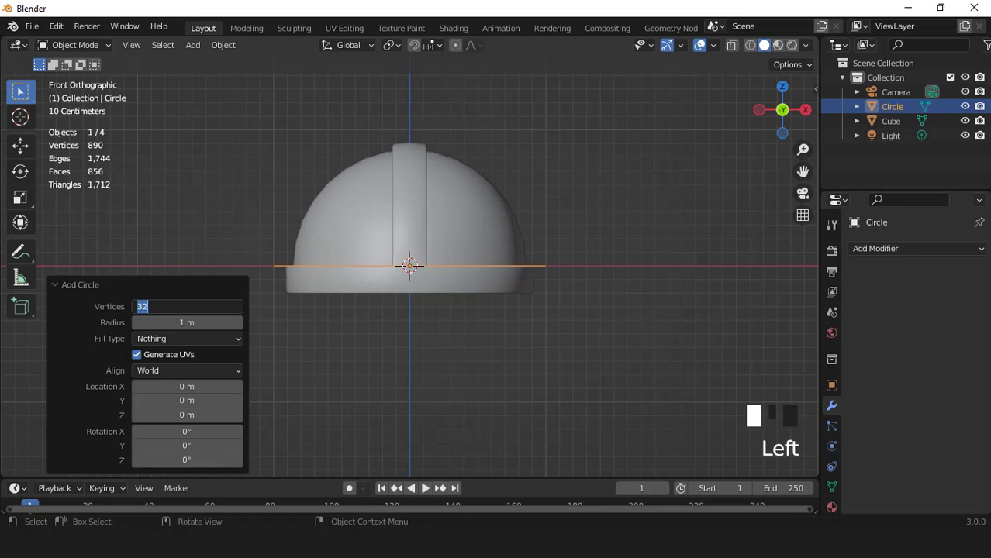
type("14")
key("Return")
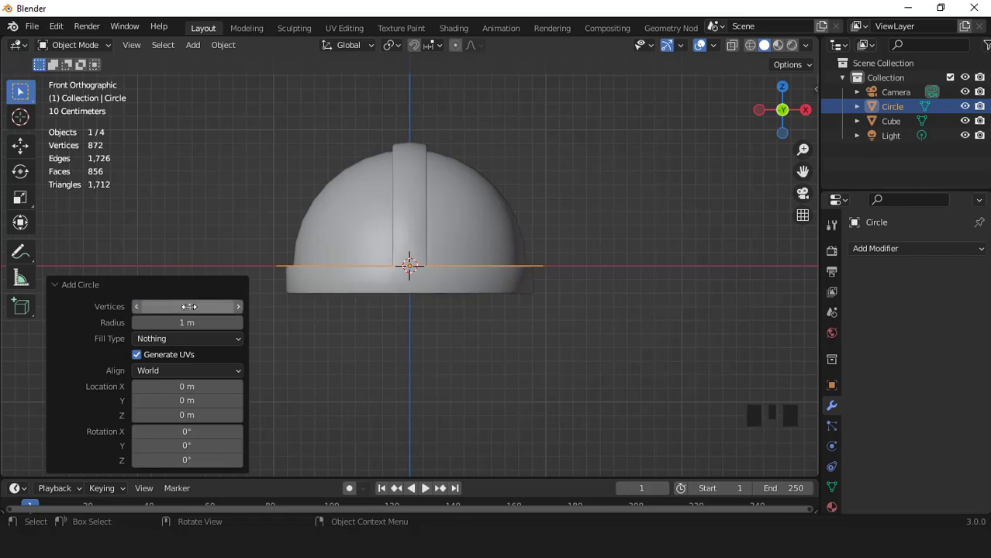
Scale the circle by 0.426, move it about 0.49 m in X and 0.757 m in Z, and tilt it 29.5°.
scroll(505, 285, "up", 1)
key("s")
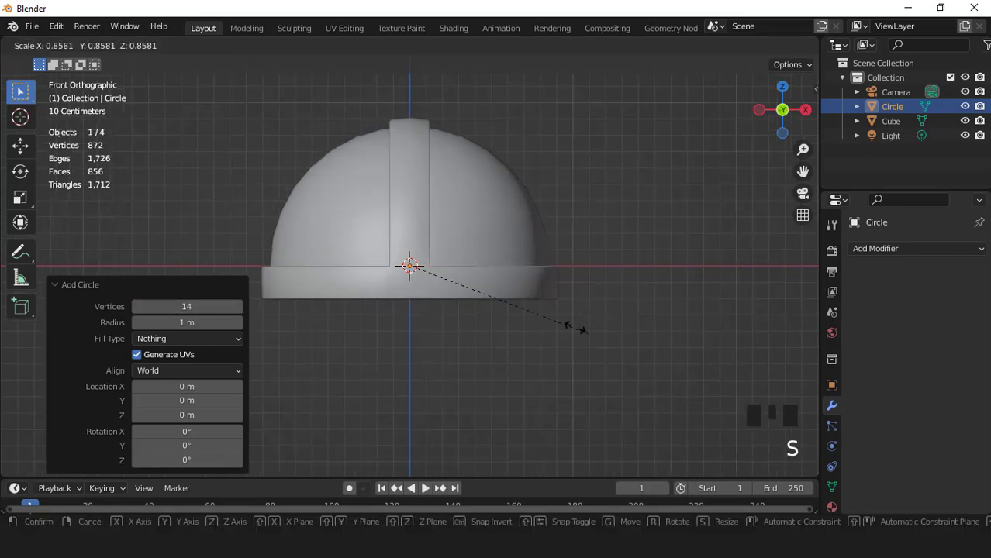
left_click(500, 303)
key("g")
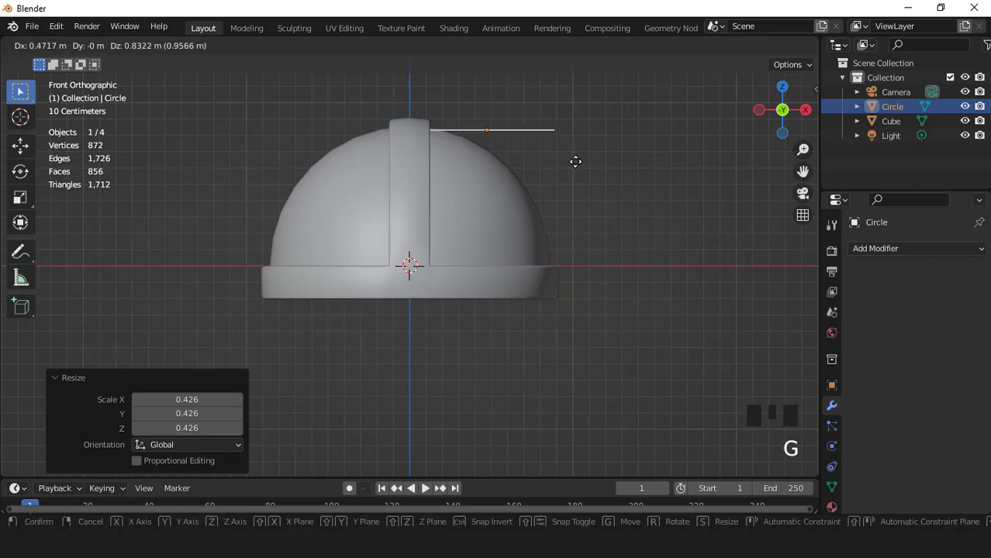
left_click(579, 174)
key("r")
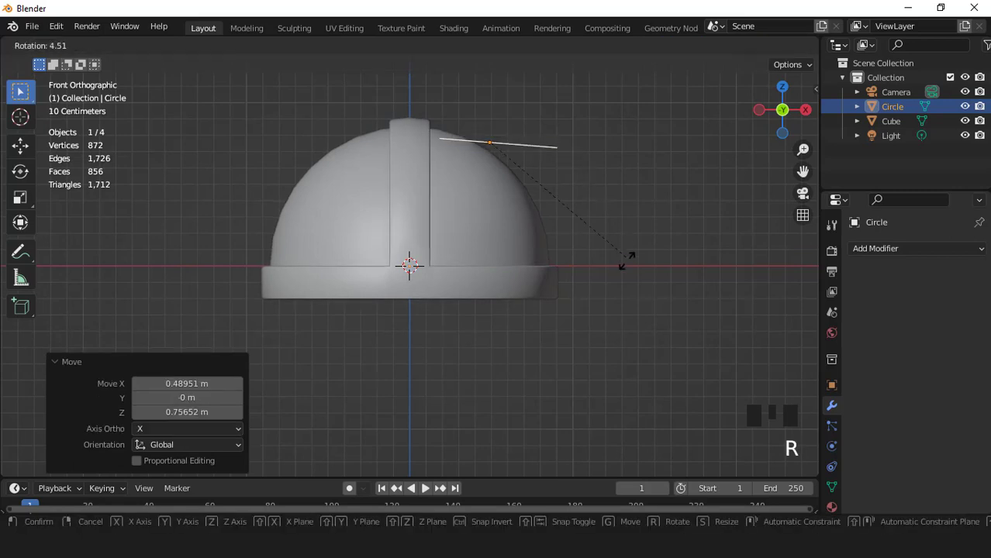
left_click(582, 343)
Scale the circle by 0.597 and seat it against the dome's upper +X surface, tilting it a further 1.58°.
key("s")
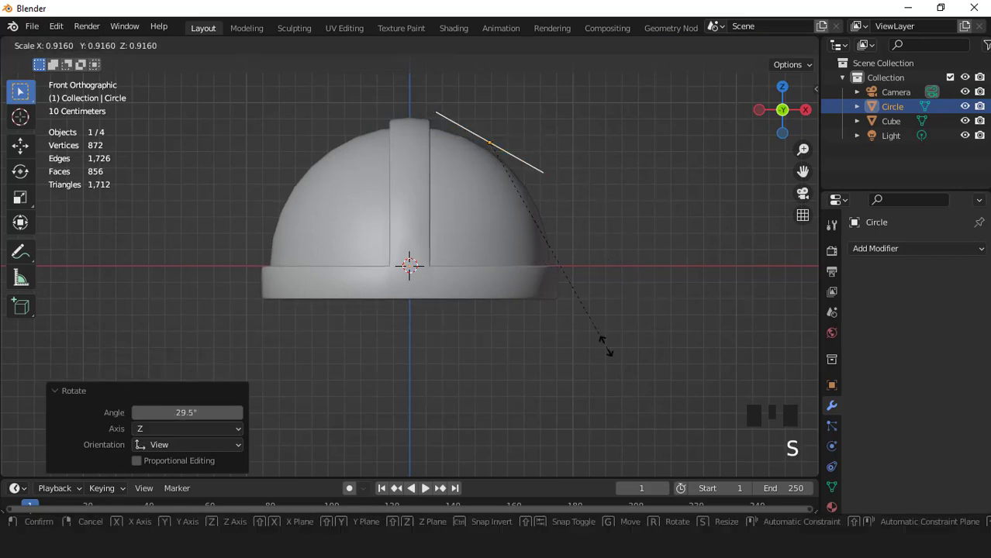
left_click(565, 279)
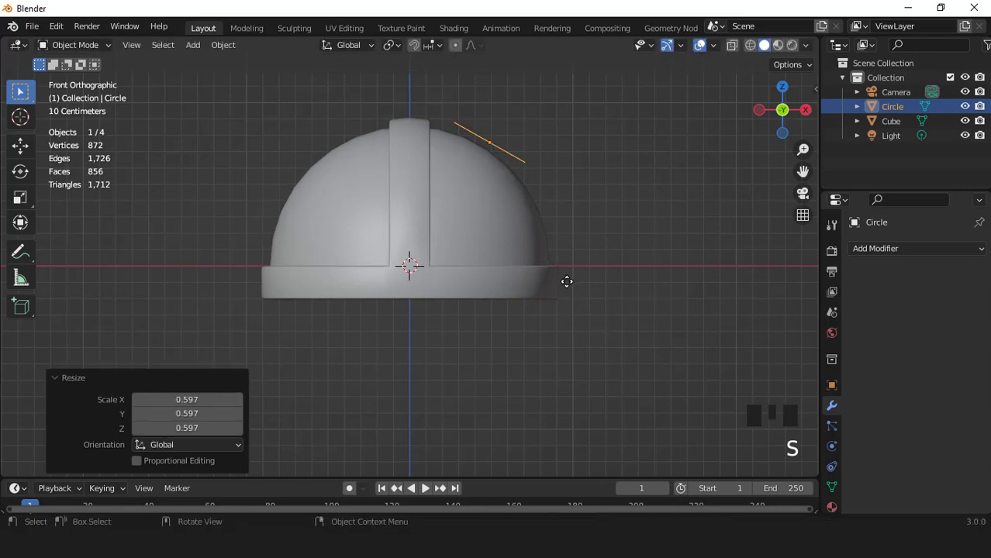
key("g")
left_click(558, 295)
key("r")
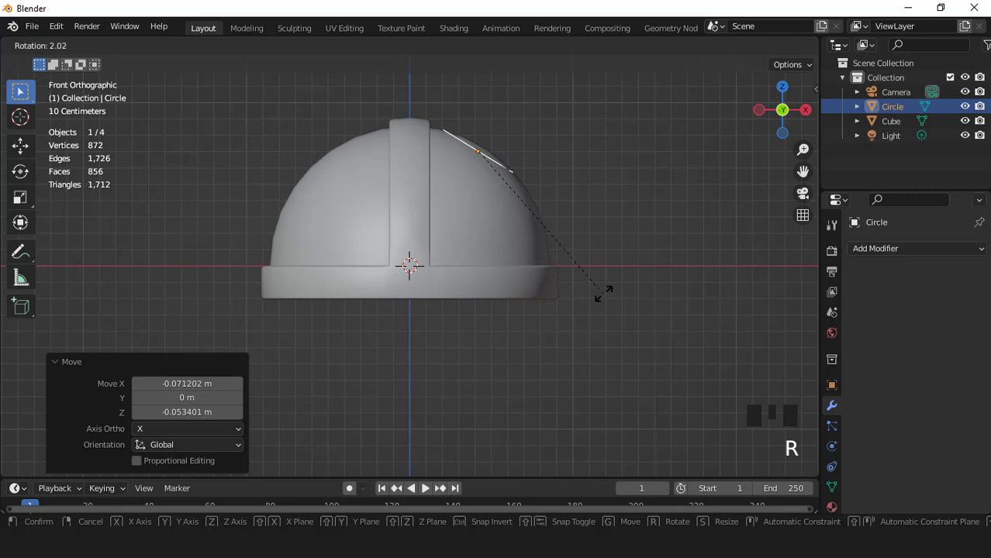
left_click(602, 293)
key("g")
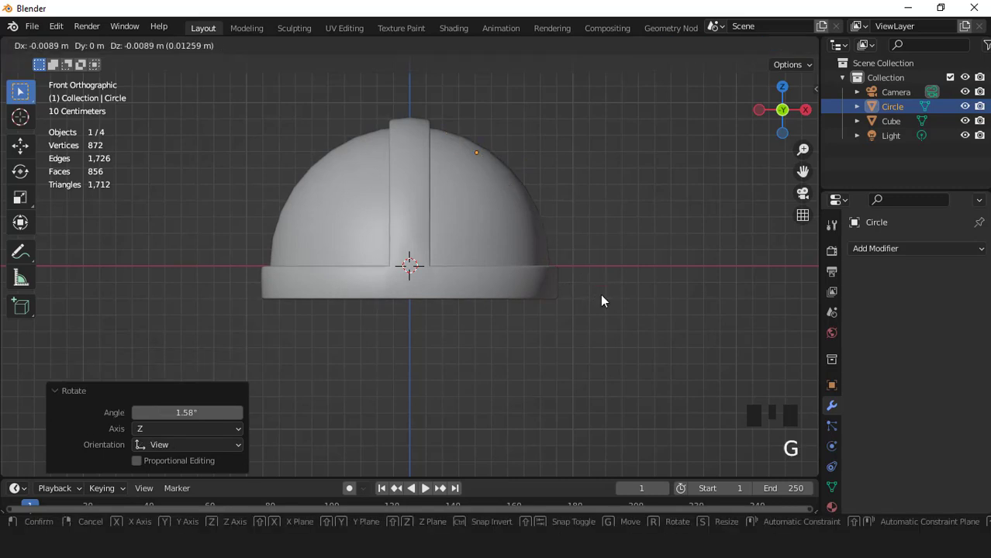
left_click(602, 296)
Extrude the circle up and outward into a horn, scale its end to 0, and shift the tip about -0.135 m X, 0.147 m Z.
key("Tab")
key("1")
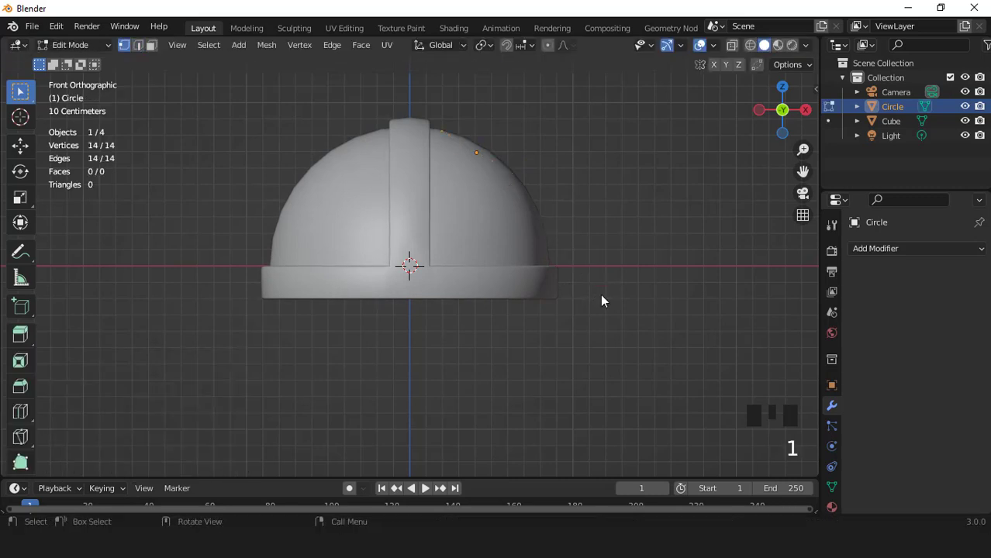
scroll(562, 264, "down", 2)
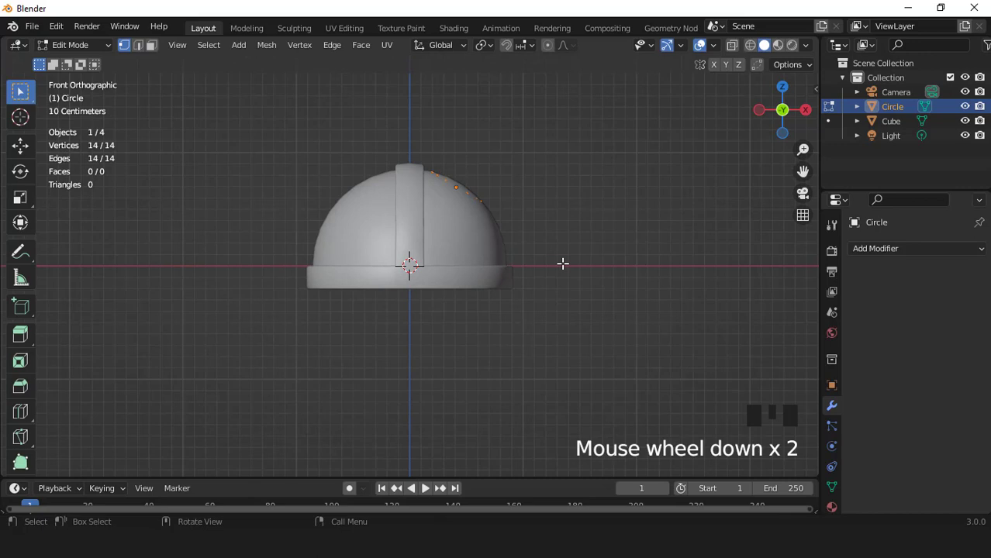
right_click(515, 103, "ctrl")
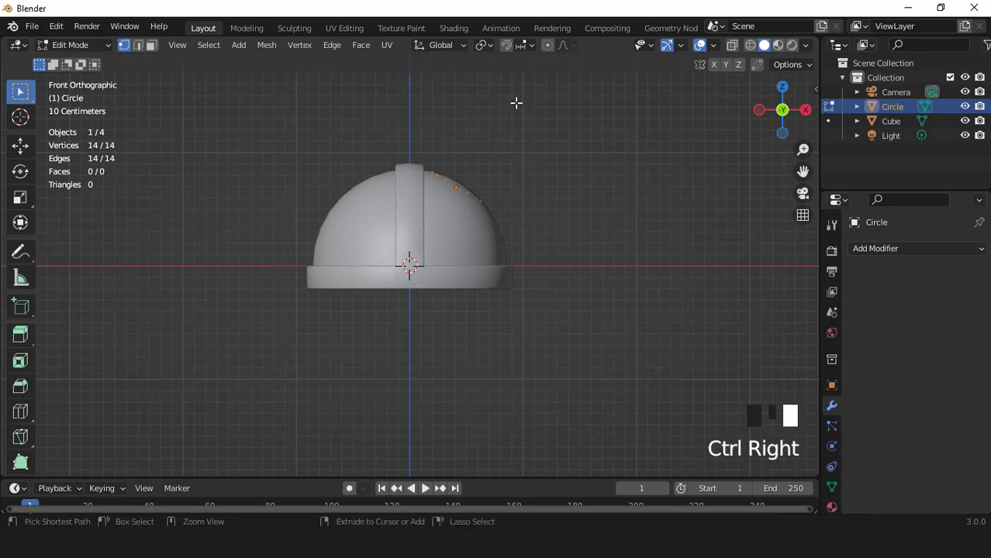
type("s0")
left_click(619, 190)
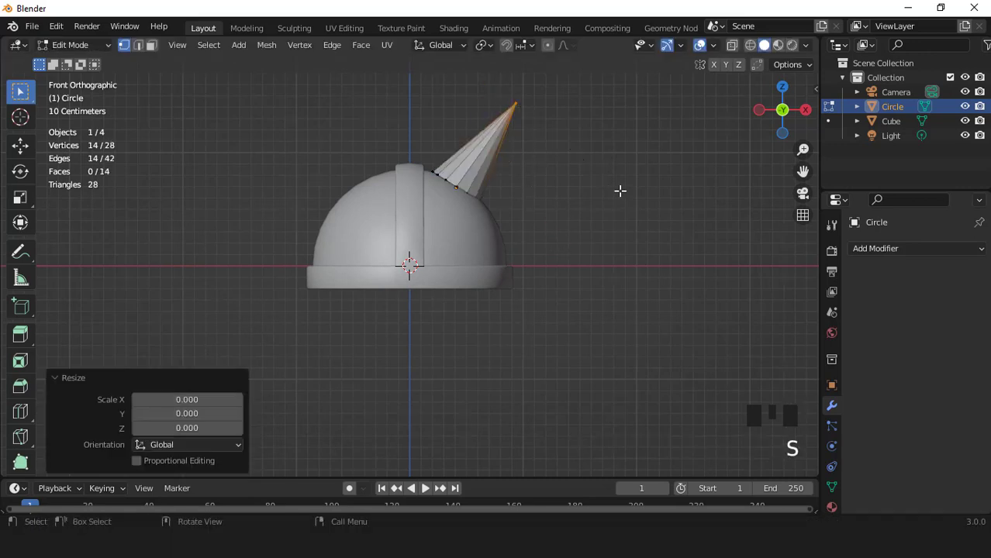
key("g")
left_click(505, 168)
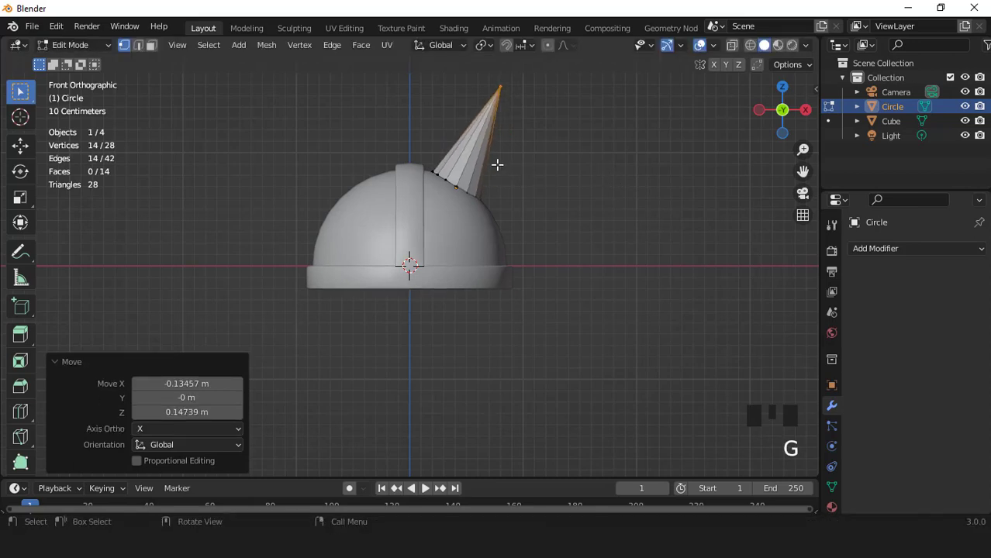
Add a loop cut around the middle of the horn and bend it outward by moving the loop about 0.128 m X and -0.09 m Z.
key("ctrl+r")
left_click(497, 164)
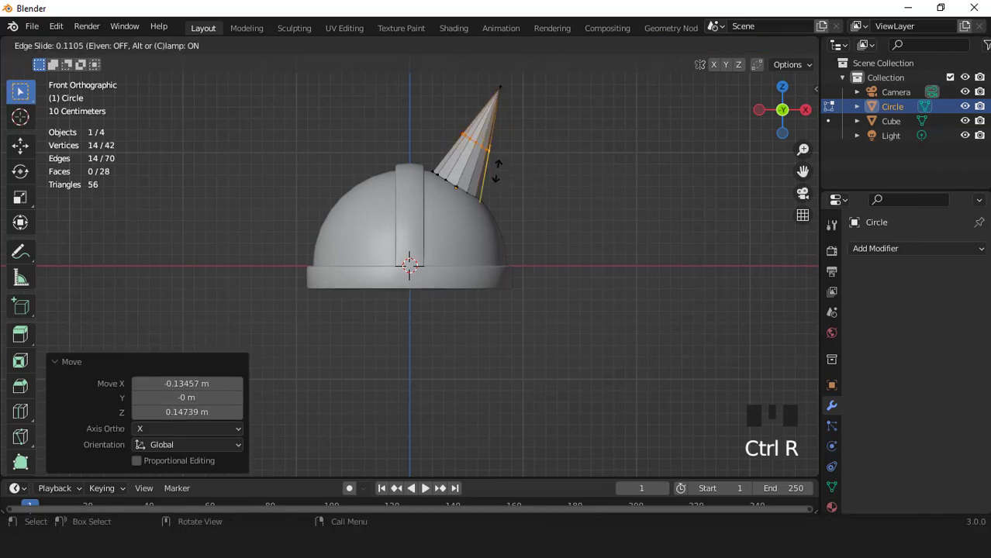
left_click(497, 171)
key("2")
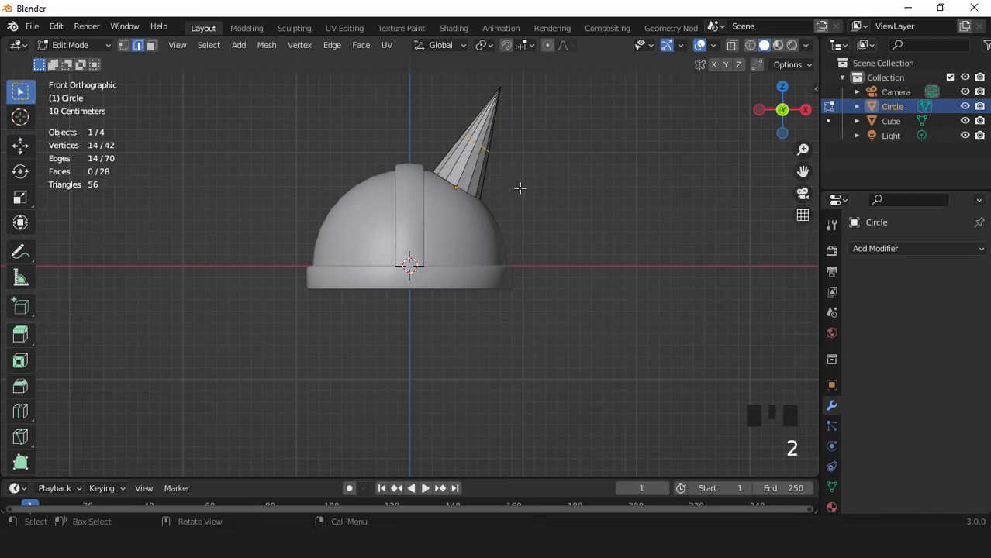
key("g")
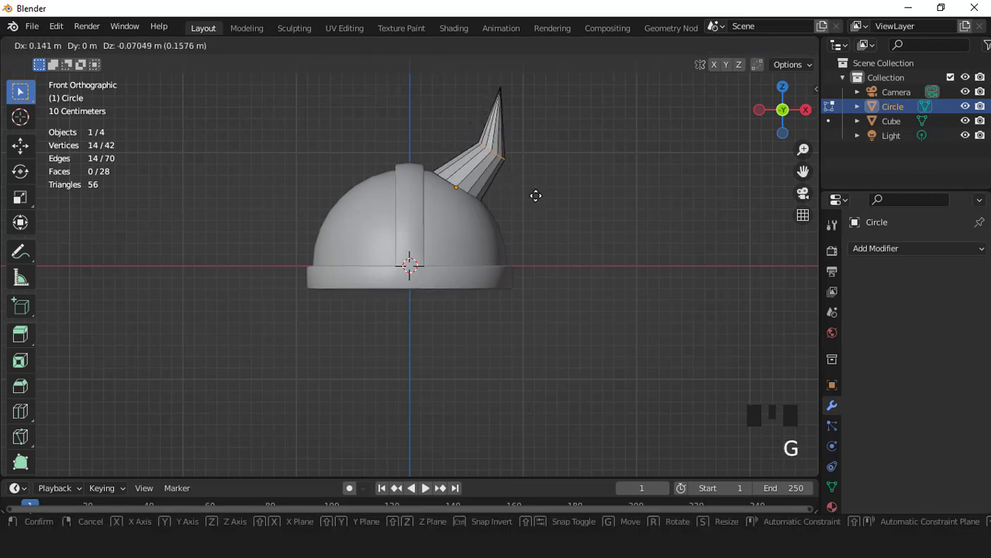
left_click(534, 196)
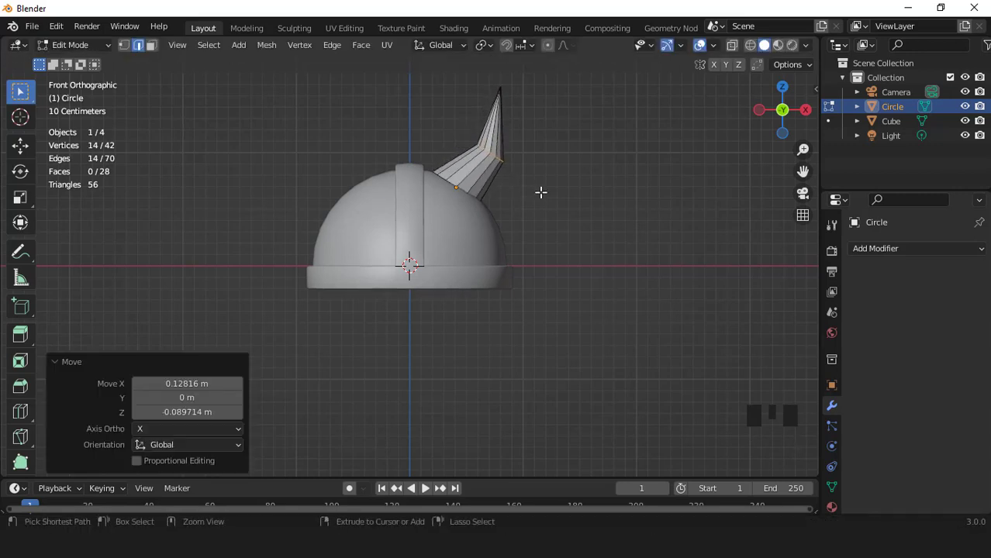
Bevel the horn's middle edge loop with 4 segments and a width of about 1.36 m to round its curve.
key("ctrl+b")
scroll(566, 218, "up", 1)
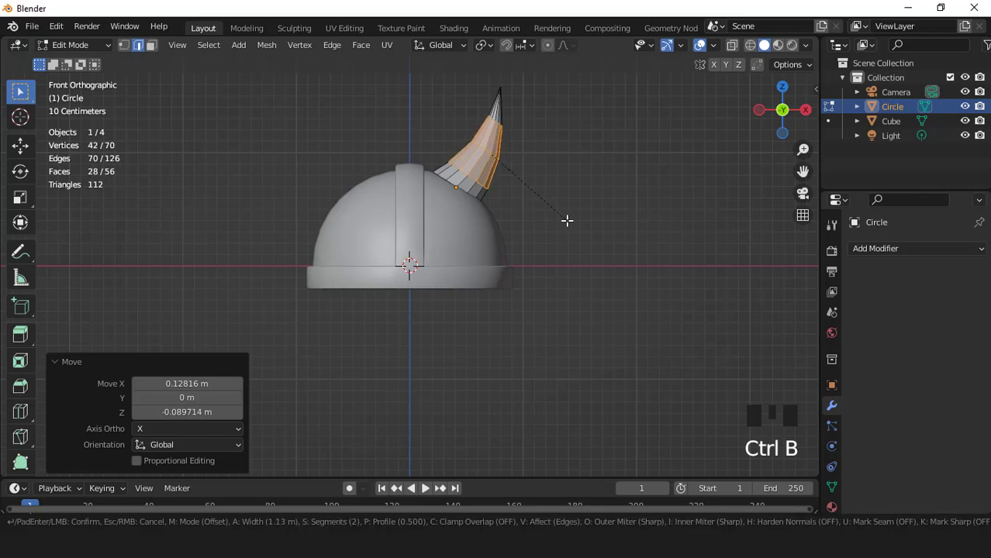
scroll(568, 224, "up", 1)
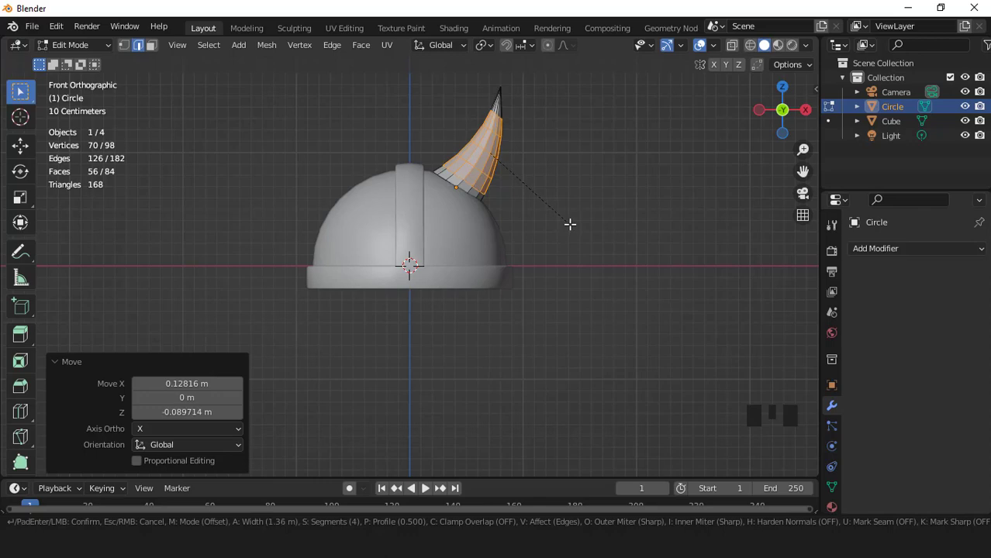
left_click(570, 224)
Select the edge loop nearest the horn's base and rotate it -2.58° in the front view.
scroll(570, 224, "up", 2)
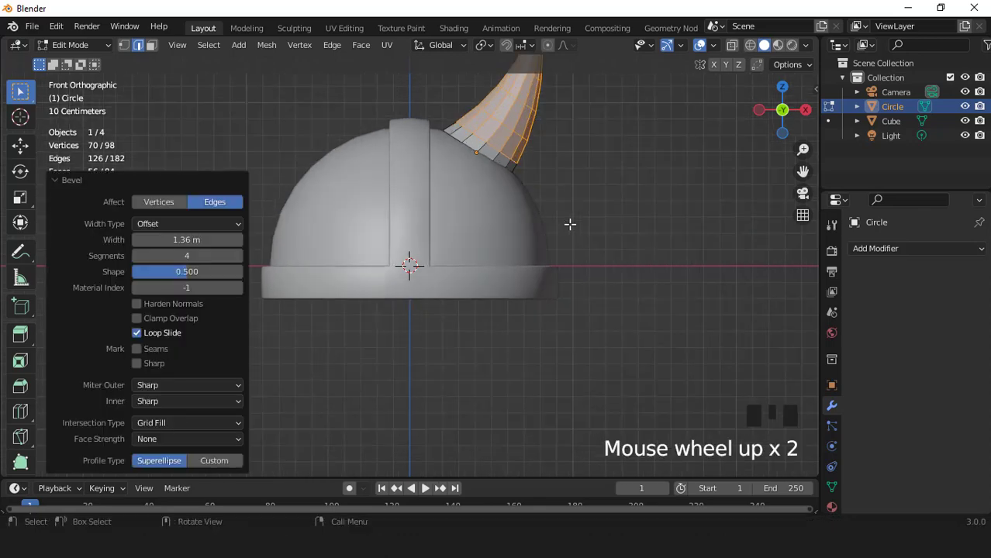
scroll(568, 224, "down", 2)
middle_click_drag(569, 223, 535, 233, "shift")
scroll(530, 239, "up", 4)
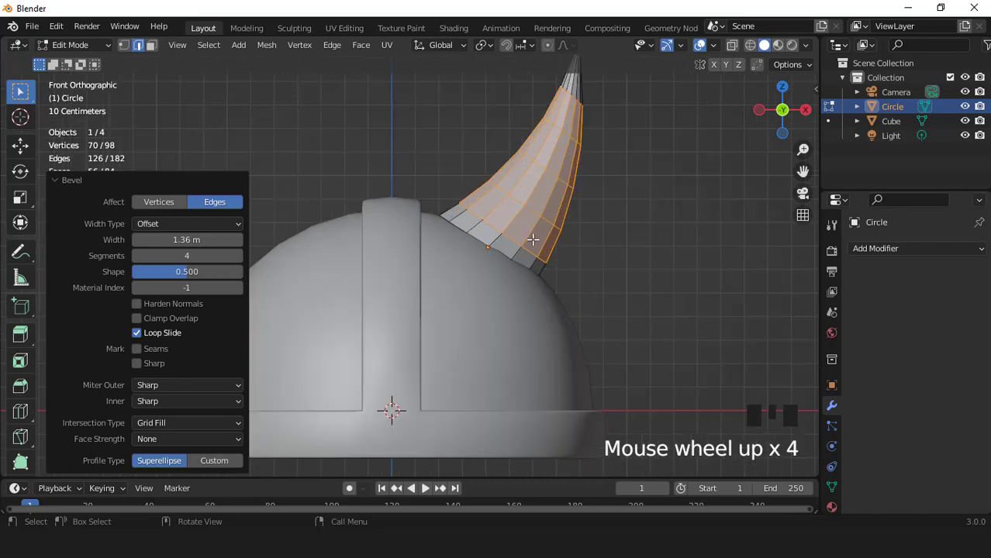
left_click(516, 240)
left_click(515, 240)
left_click(515, 239)
left_click(516, 238)
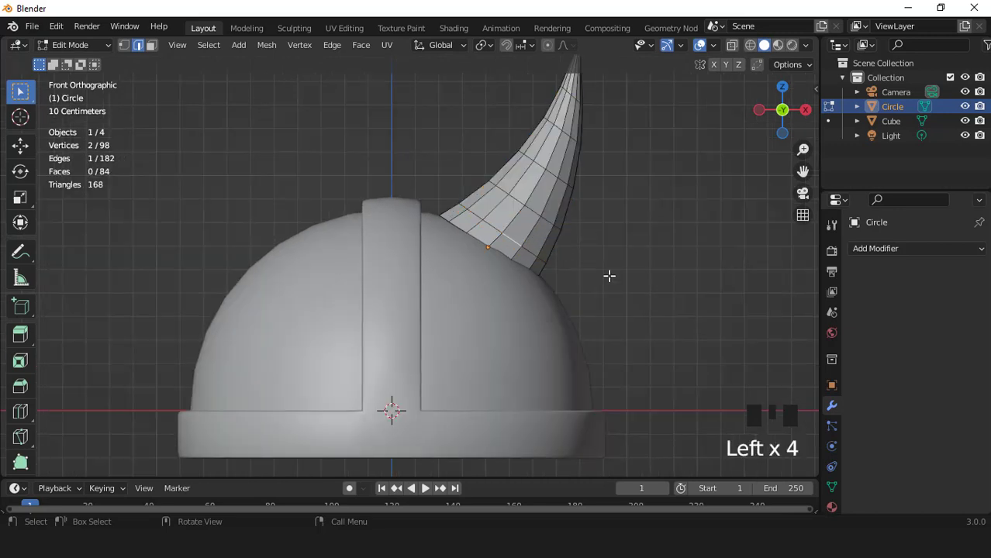
left_click(527, 251, "alt")
left_click(527, 251, "alt")
left_click(527, 251, "alt")
key("r")
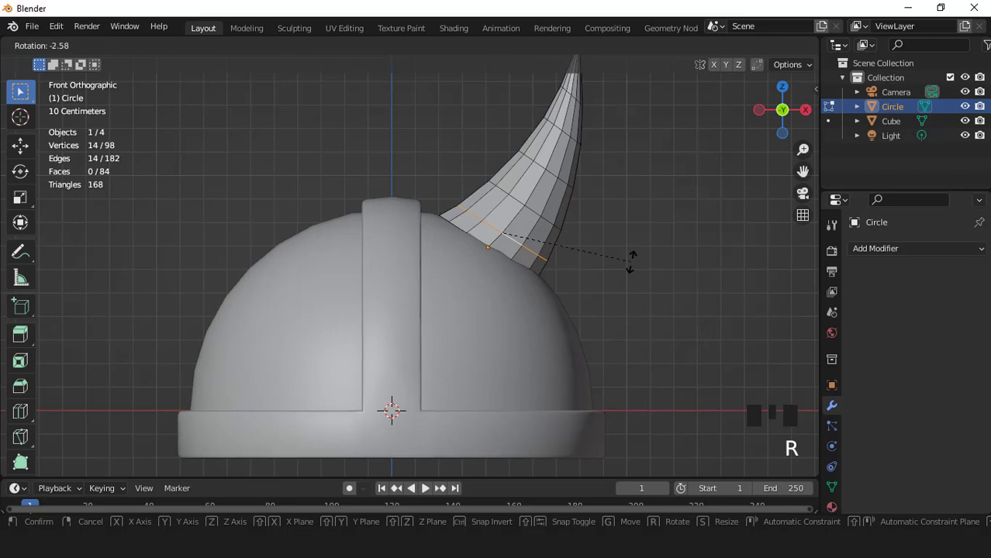
left_click(630, 262)
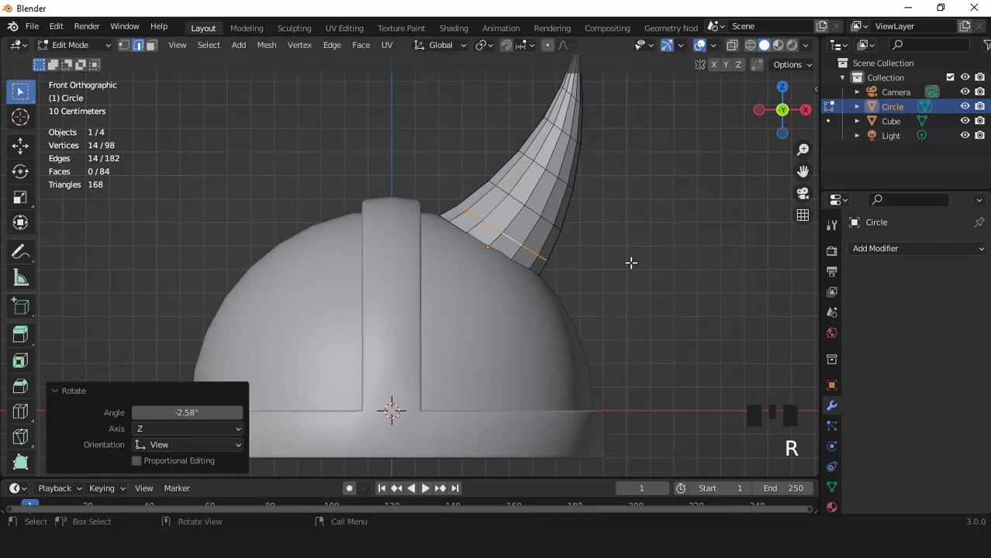
Add a loop cut just above the horn's lowest interior edge loop and dissolve that lower loop.
key("ctrl")
key("ctrl+r")
left_click(534, 238)
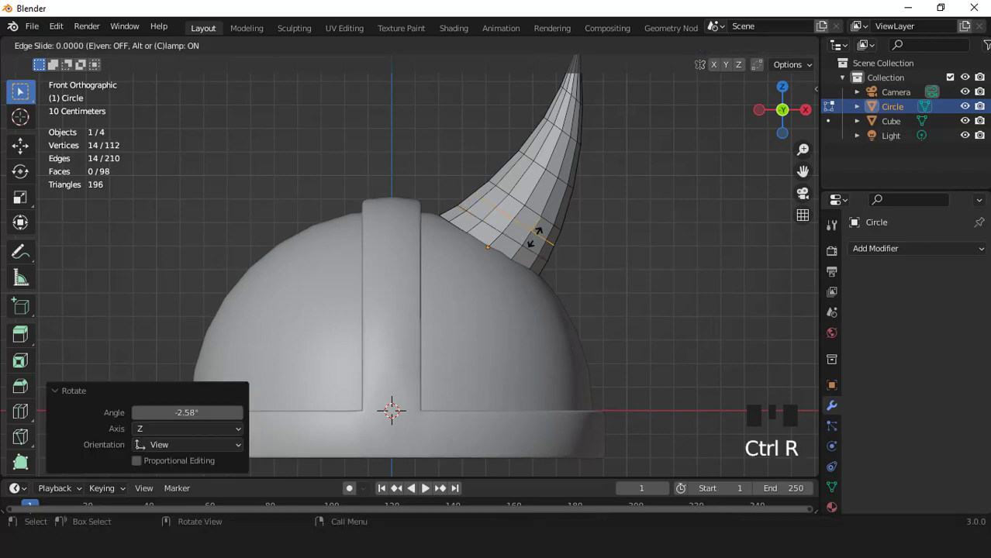
left_click(531, 252)
double_click(527, 253)
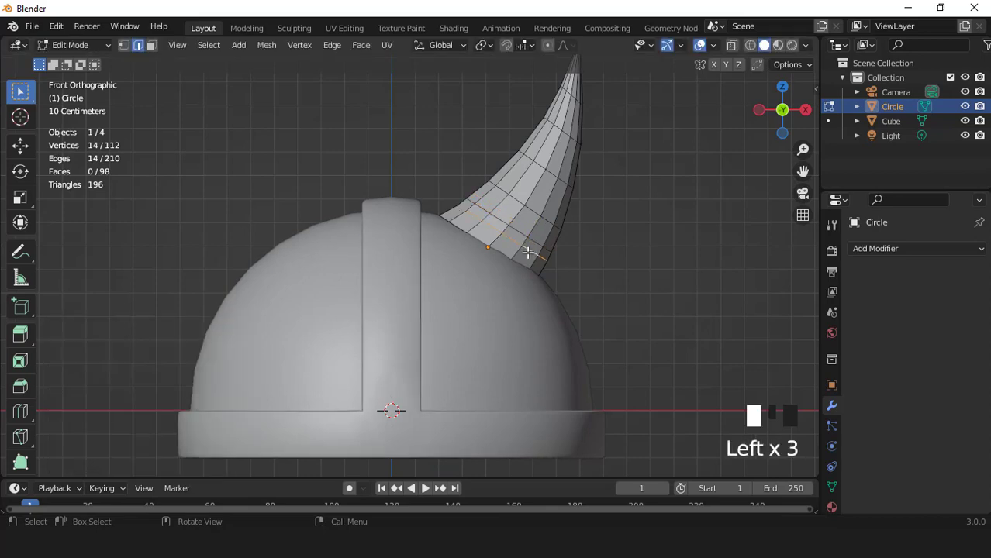
right_click(606, 206)
left_click(556, 483)
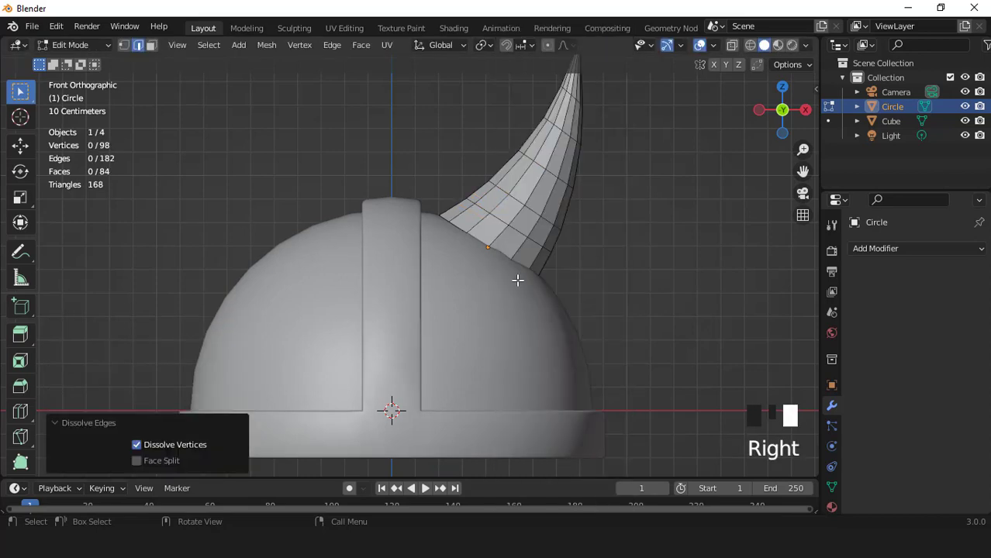
Duplicate the ring of faces at the horn's base in place and separate the copy into its own object.
key("3")
left_click(511, 247, "alt")
scroll(511, 247, "down", 2)
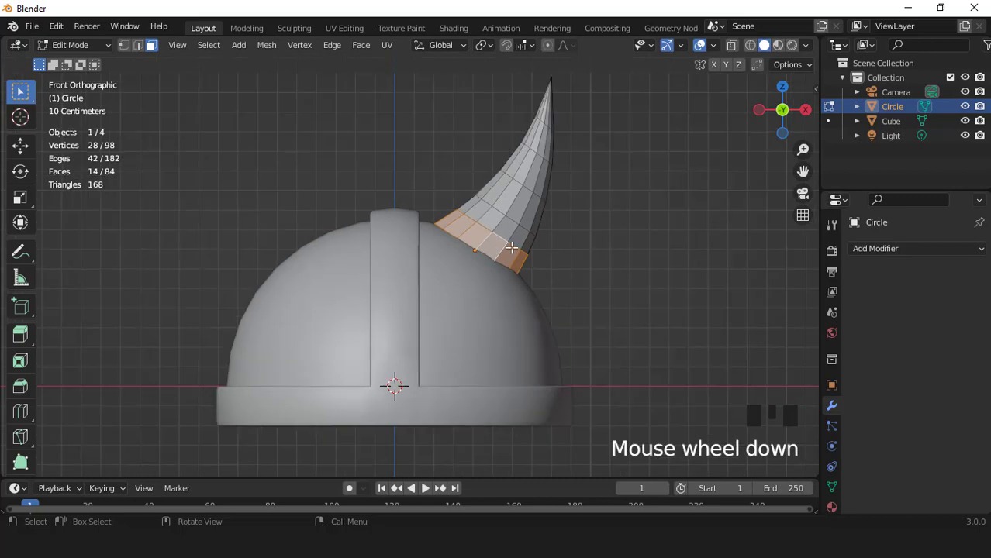
key("shift+d")
right_click(512, 247)
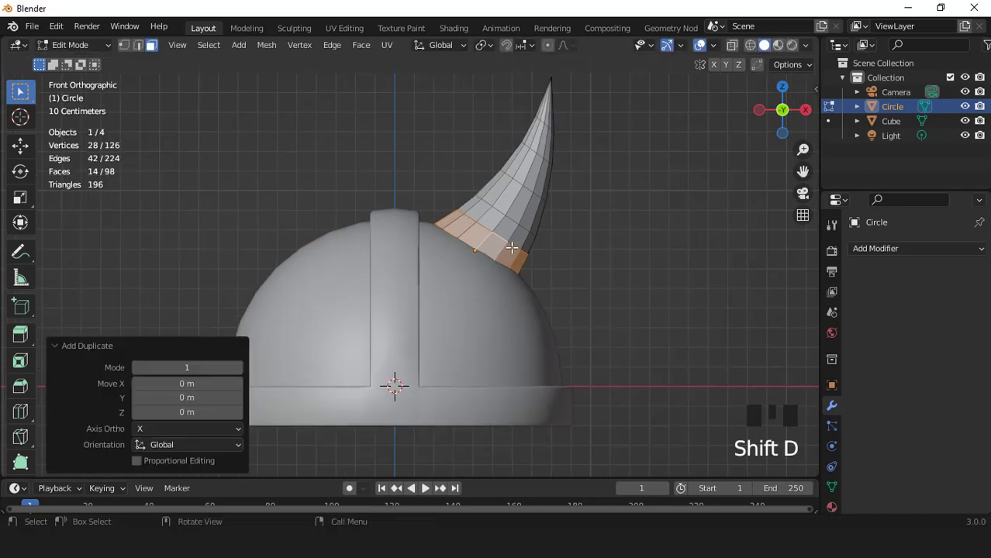
key("p")
left_click(512, 248)
key("Tab")
Extrude all faces of the separated ring in place and fatten them outward by -0.168 m with Offset Even enabled.
left_click(510, 251)
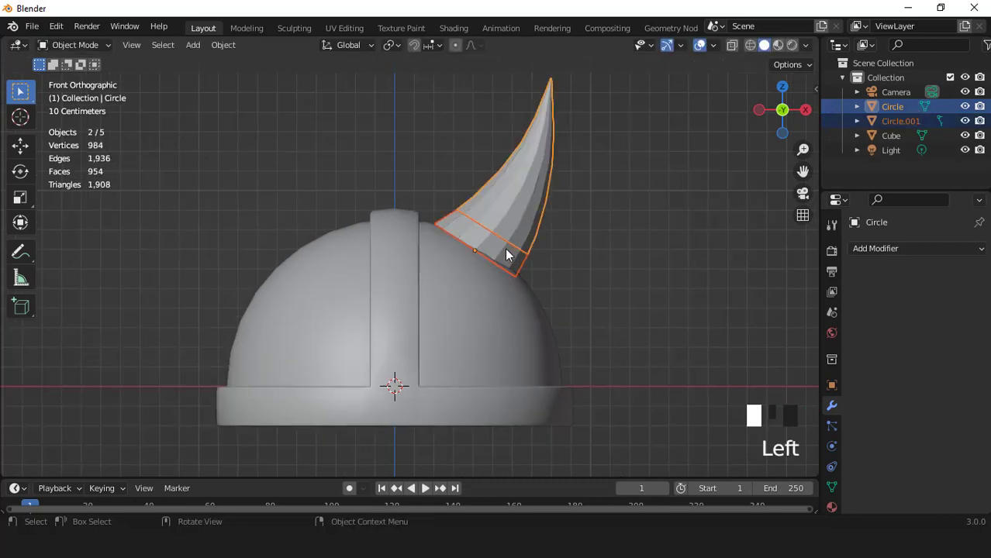
middle_click_drag(509, 250, 465, 275)
key("Tab")
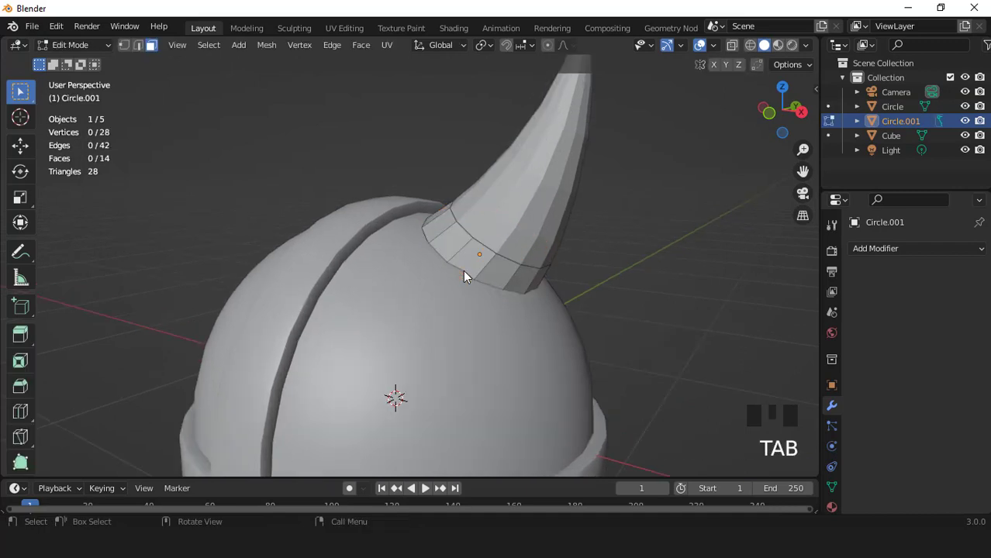
key("a")
key("3")
key("e")
right_click(521, 265)
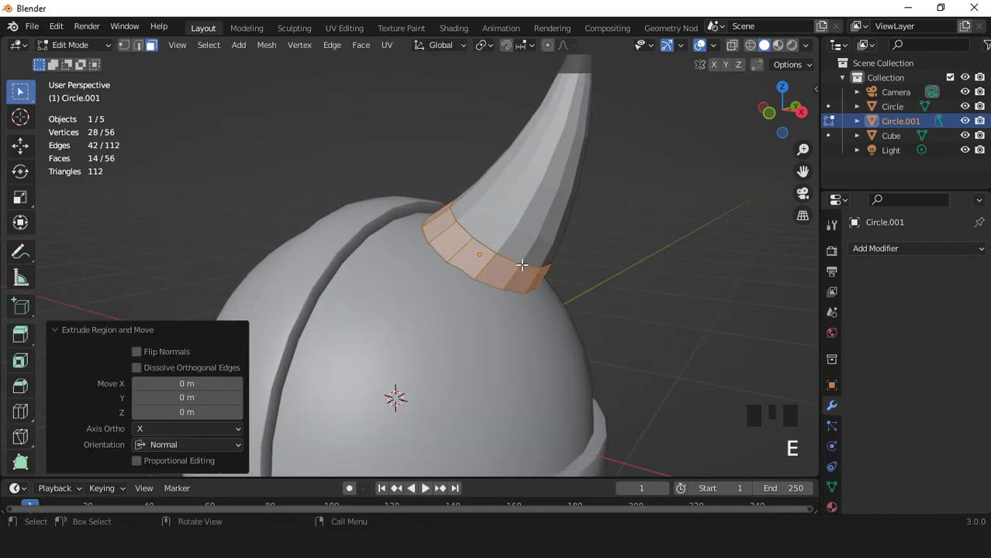
key("alt+s")
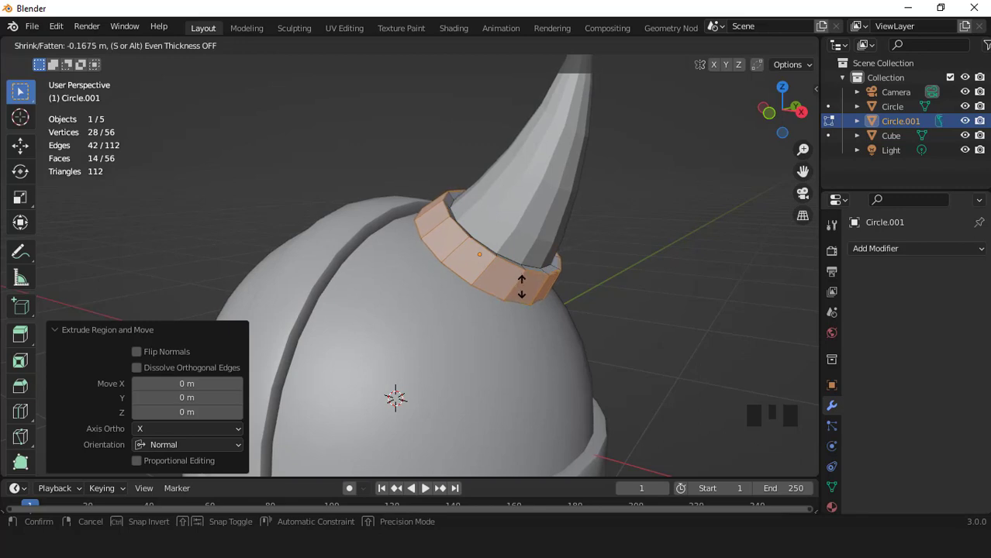
left_click(521, 286)
left_click(136, 444)
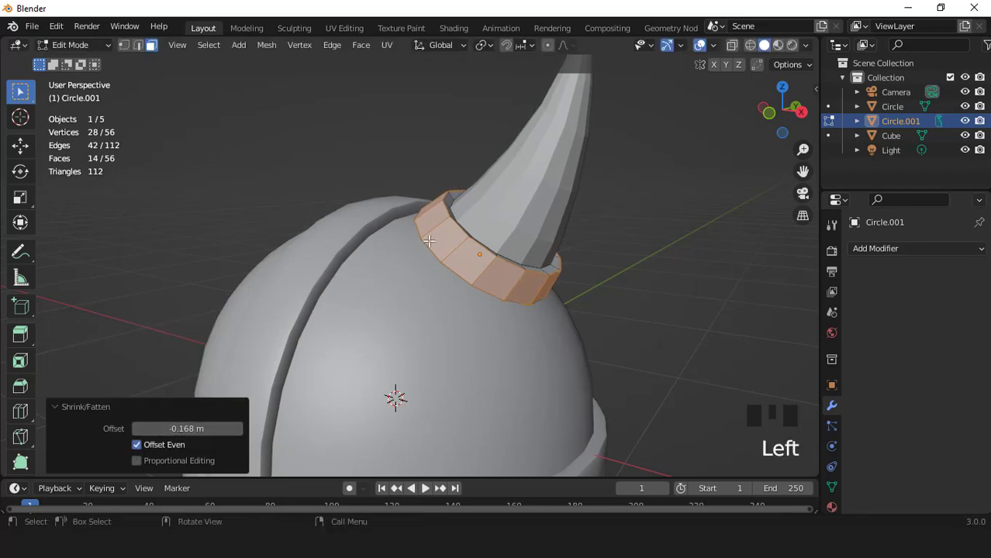
Set the transform orientation to Normal and move the collar's outer faces about 0.017 m along Z toward the dome.
middle_click_drag(476, 231, 469, 277)
key("KP_1")
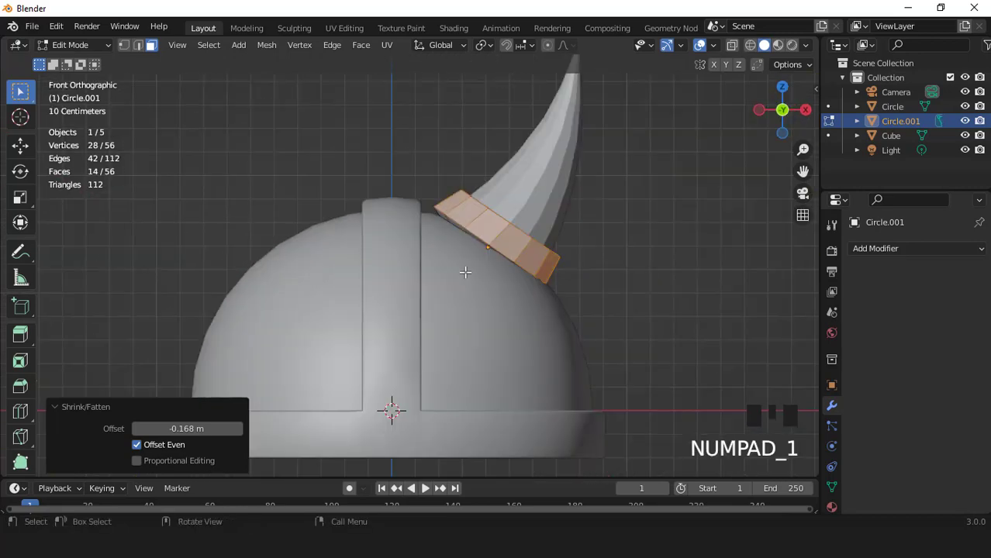
scroll(534, 200, "up", 1)
left_click(434, 44)
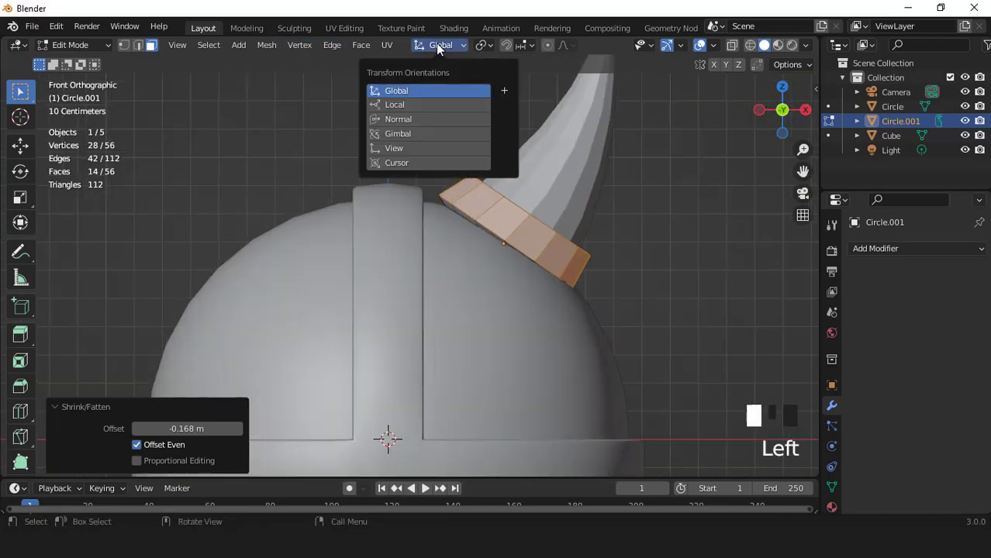
left_click(417, 121)
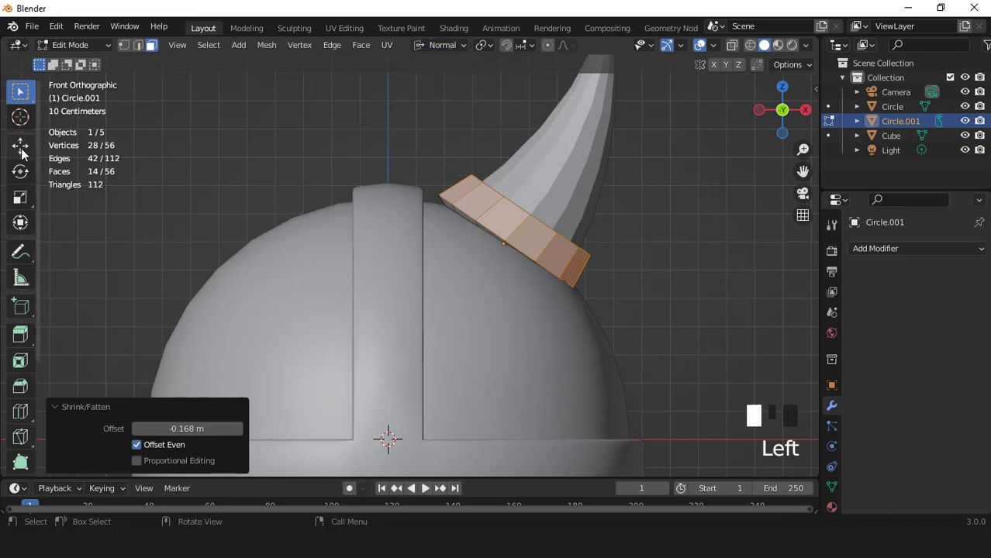
left_click(21, 147)
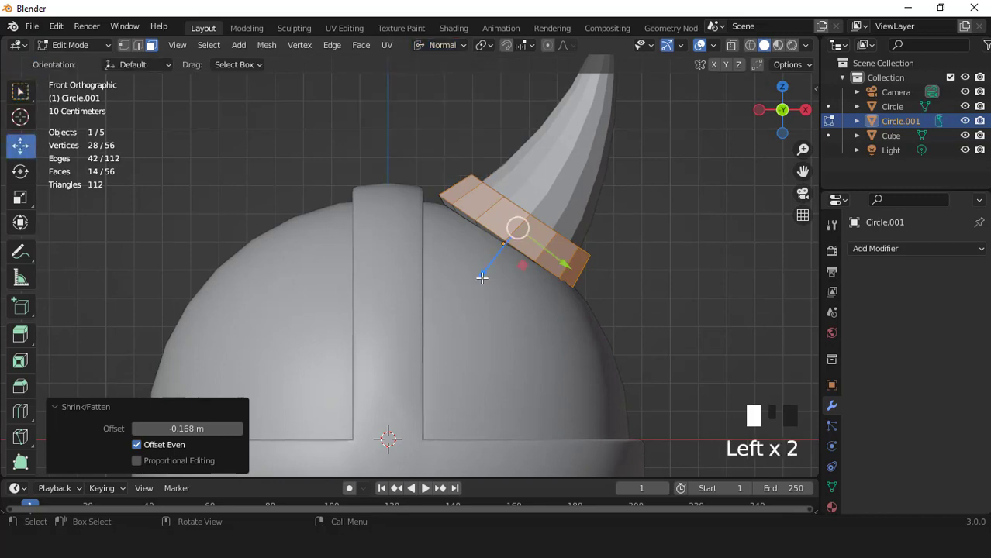
left_click_drag(481, 277, 474, 283)
scroll(474, 283, "down", 2)
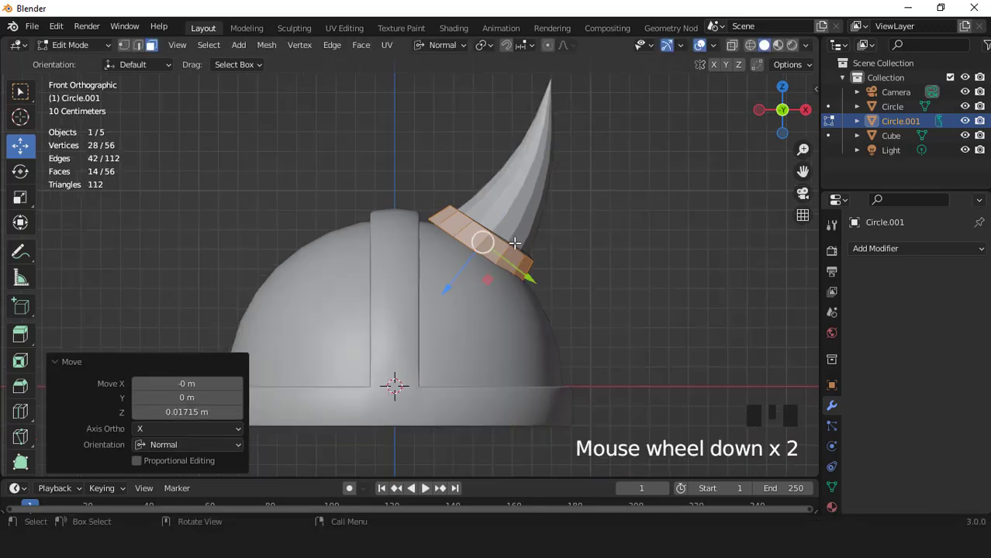
Add a level 1 subdivision to the collar object and shade it smooth.
middle_click_drag(474, 283, 430, 276)
key("Tab")
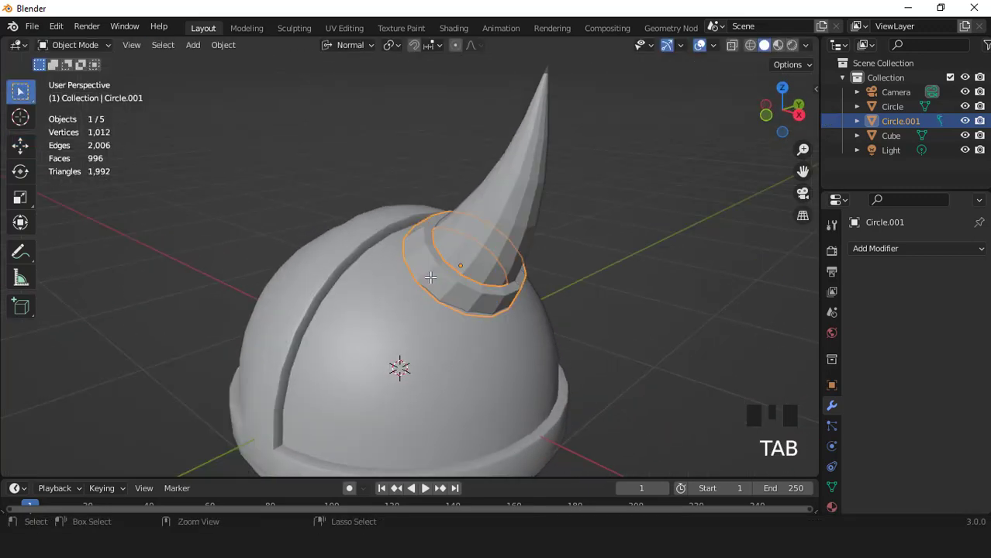
key("ctrl+1")
right_click(419, 208)
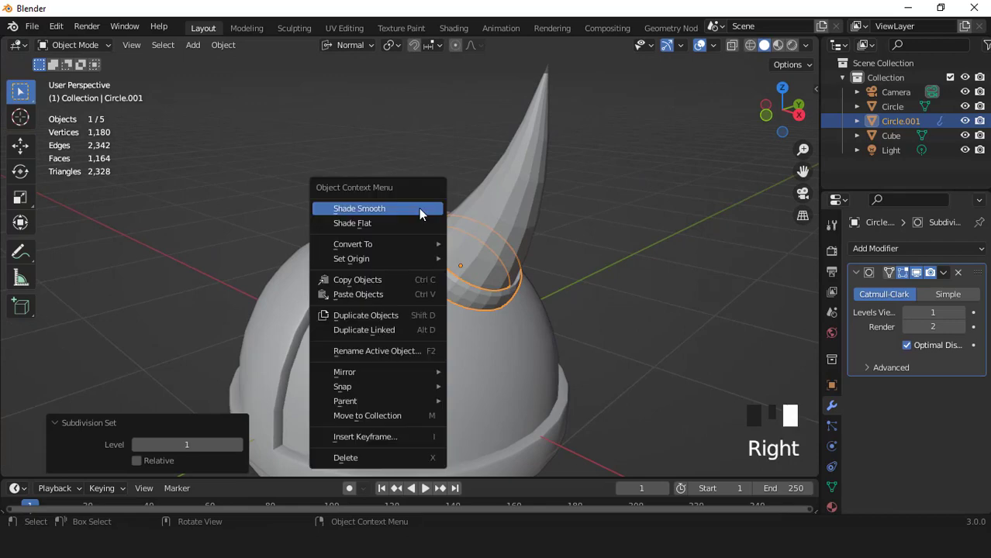
Add centred loop cuts around the collar's upper rim to hold its shape under subdivision.
middle_click_drag(419, 208, 368, 267)
scroll(398, 242, "up", 2)
key("Tab")
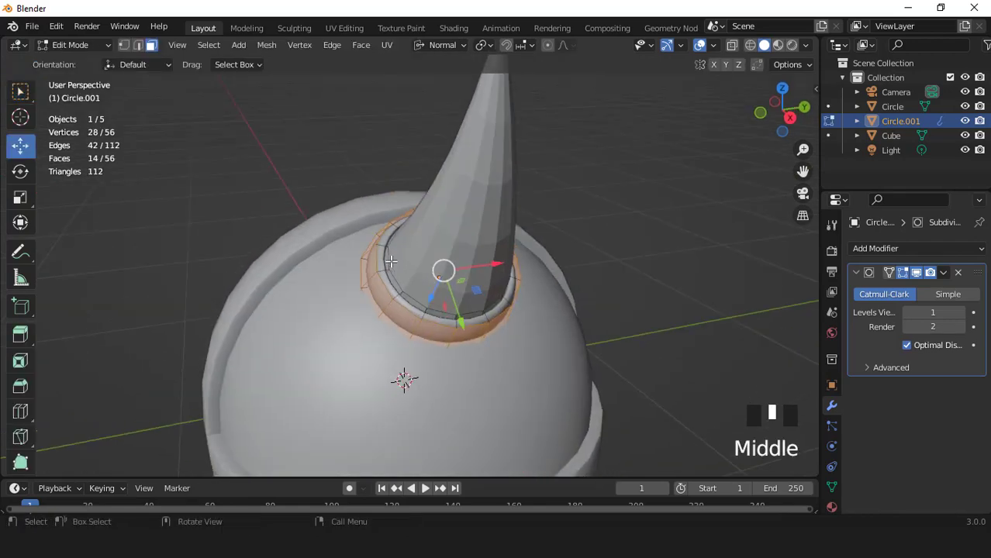
scroll(368, 267, "up", 2)
key("ctrl+r")
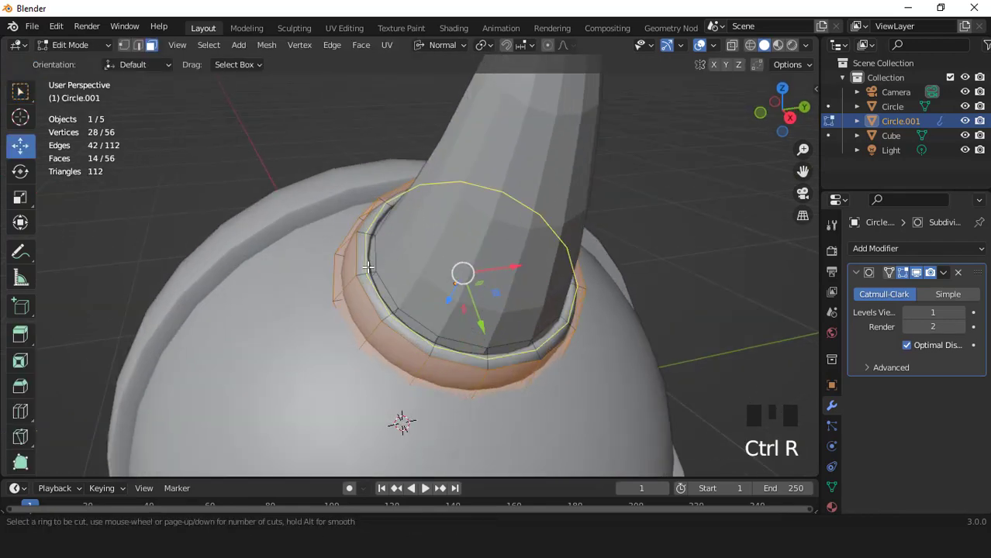
left_click(367, 267)
right_click(368, 266)
key("Tab")
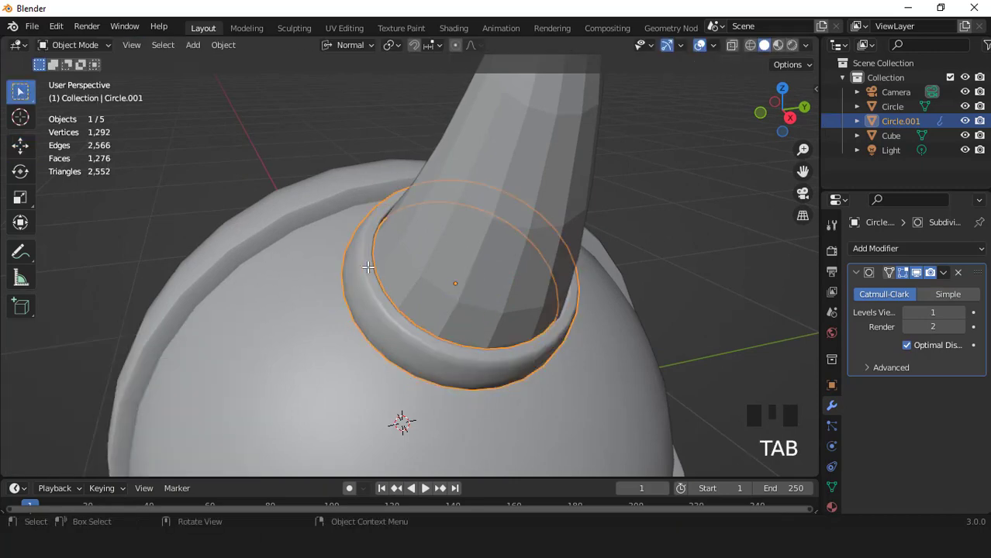
Isolate the collar, add centred loop cuts around its underside rim, and bring the other objects back into view.
key("KP_Divide")
middle_click_drag(391, 296, 436, 120)
key("Tab")
key("ctrl+r")
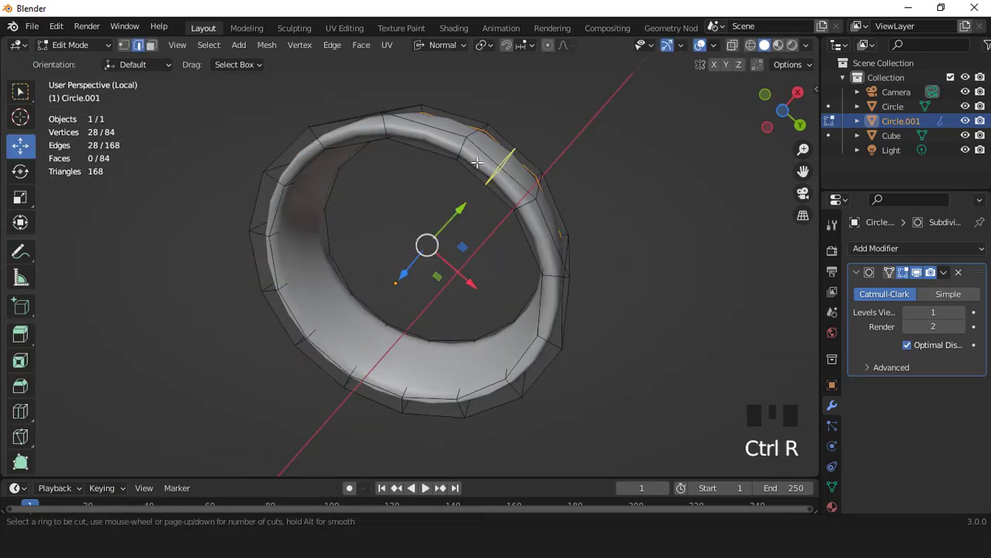
left_click(462, 146)
right_click(461, 143)
key("Tab")
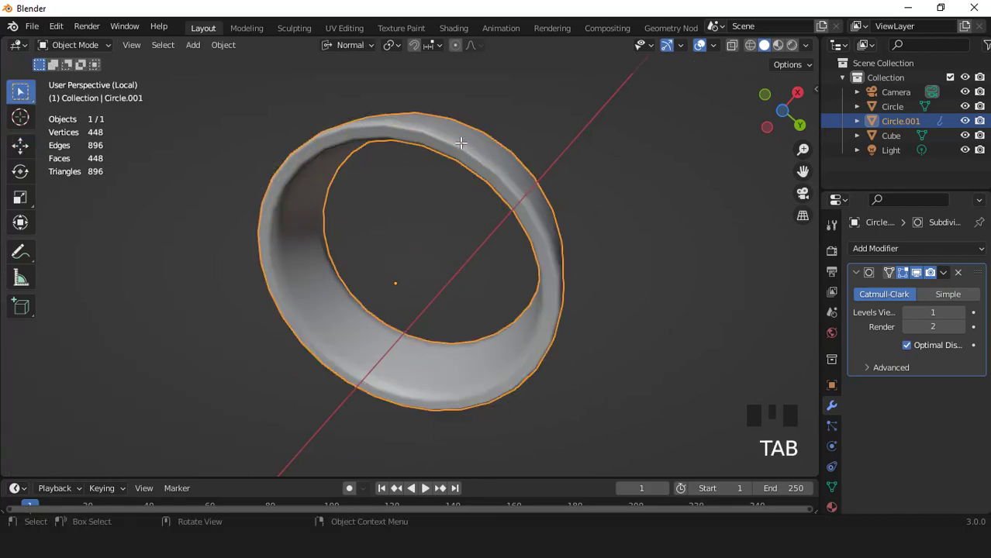
key("KP_1")
key("KP_Divide")
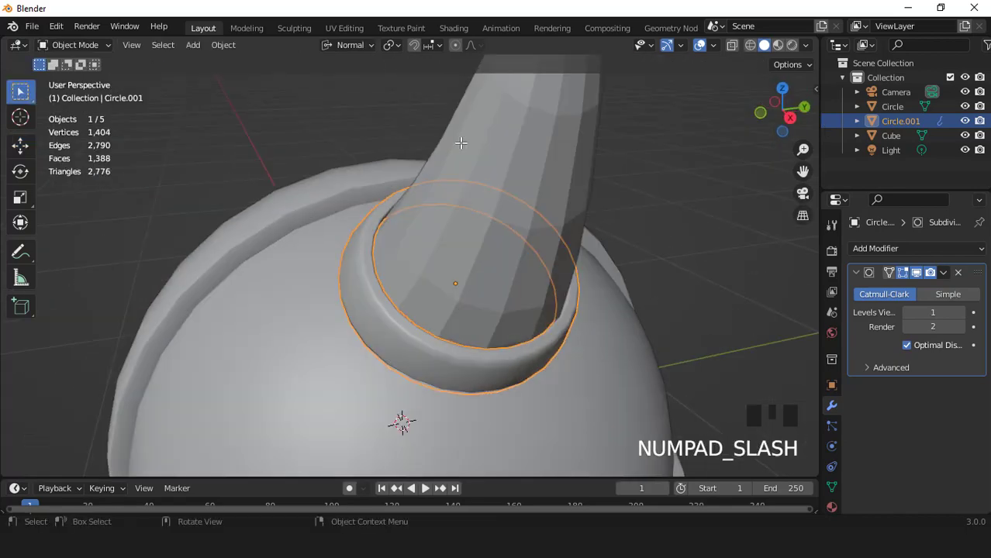
Scale the whole collar mesh down slightly so it fits more closely around the horn's base.
left_click(700, 44)
scroll(586, 146, "down", 2)
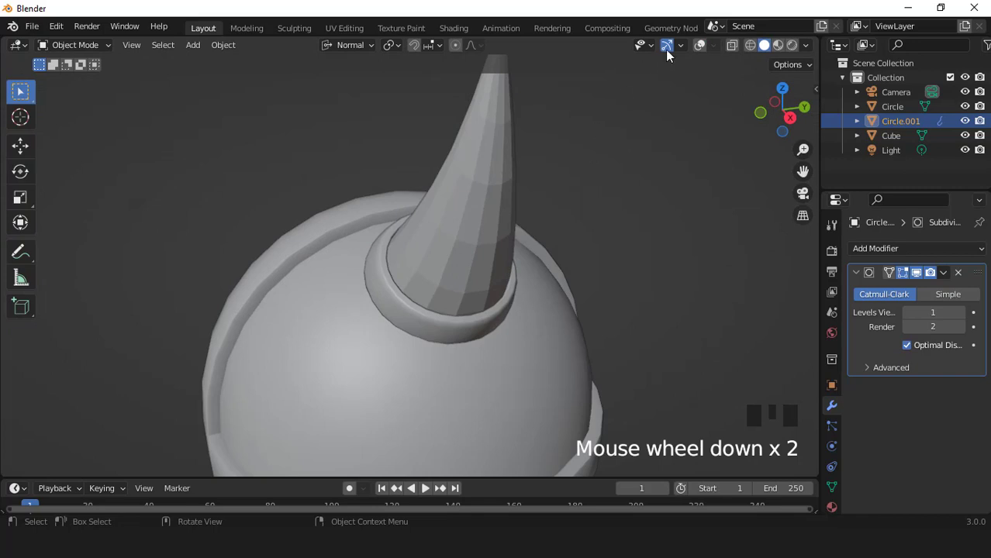
left_click(700, 45)
scroll(608, 208, "up", 2)
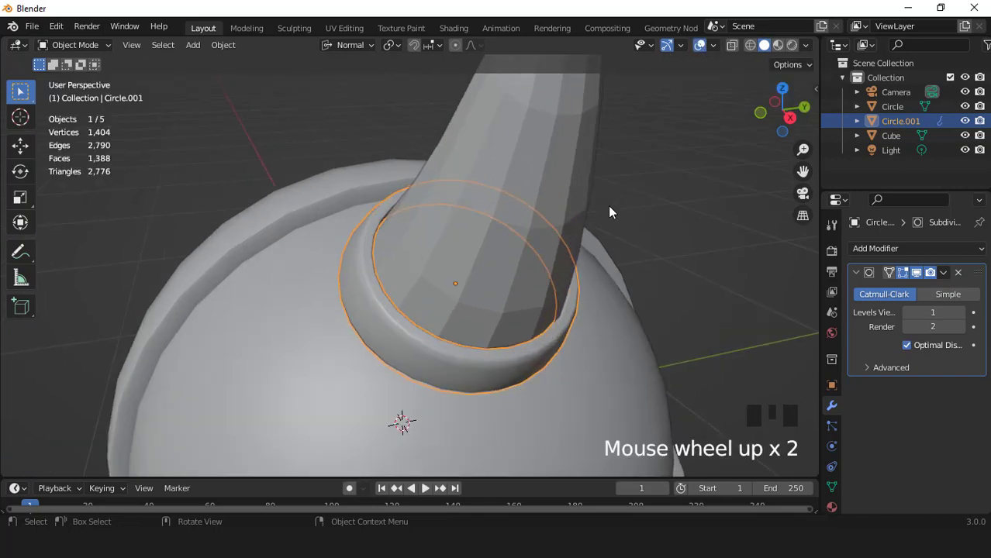
key("Tab")
key("a")
key("s")
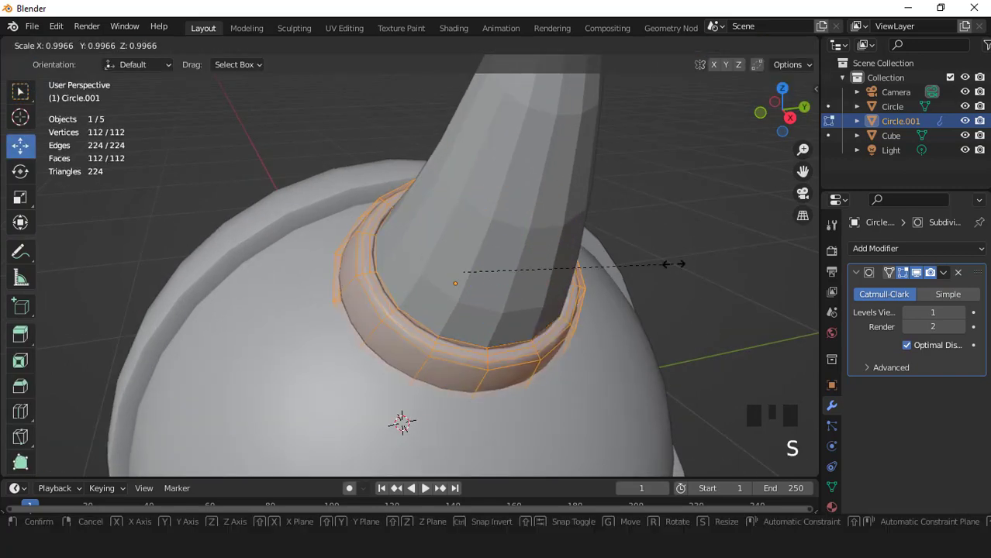
key("Tab")
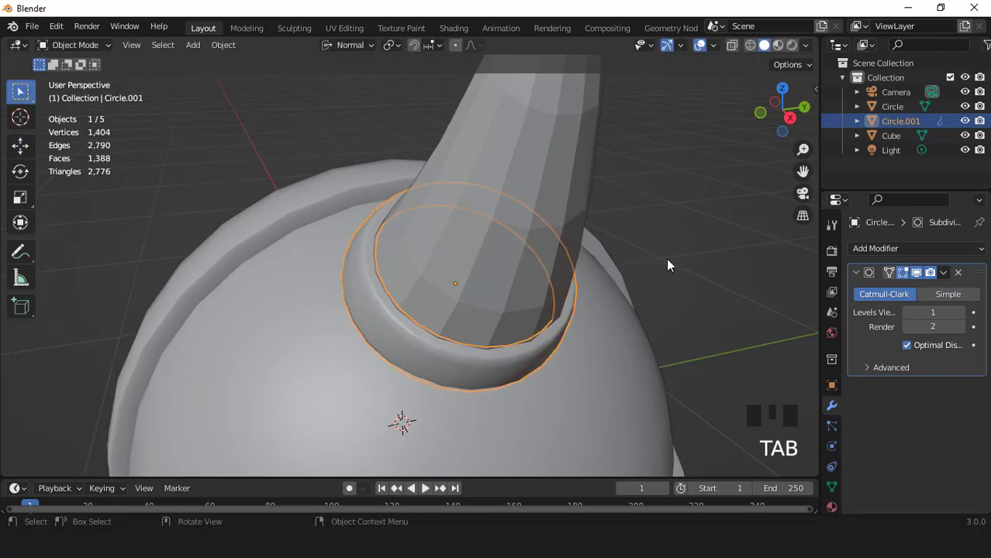
Select the horn object and shade it smooth.
left_click(540, 202)
left_click(540, 201)
right_click(541, 201)
left_click(540, 199)
scroll(541, 252, "down", 3)
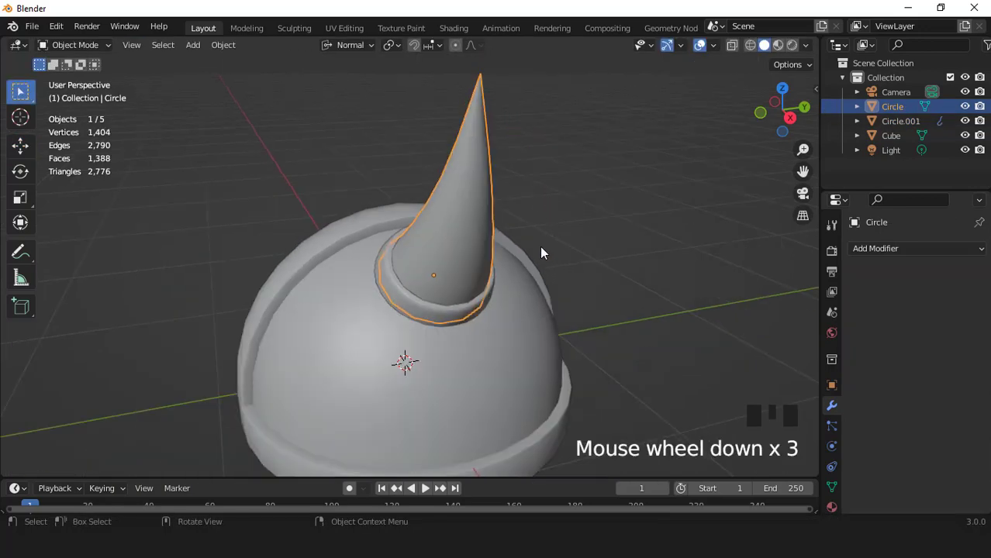
Start editing the horn mesh from the front with face selection and set the transform orientation to Global.
key("KP_1")
key("Tab")
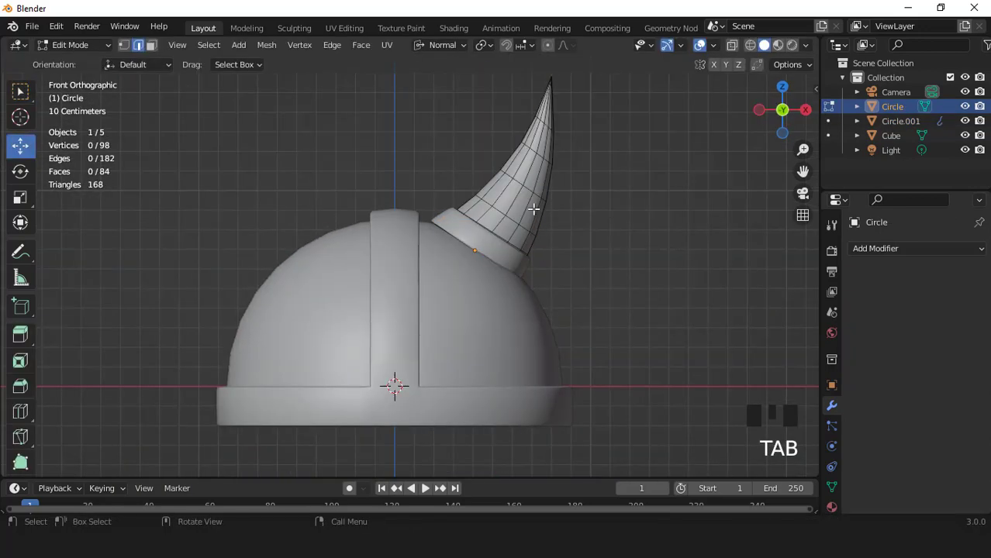
triple_click(519, 176)
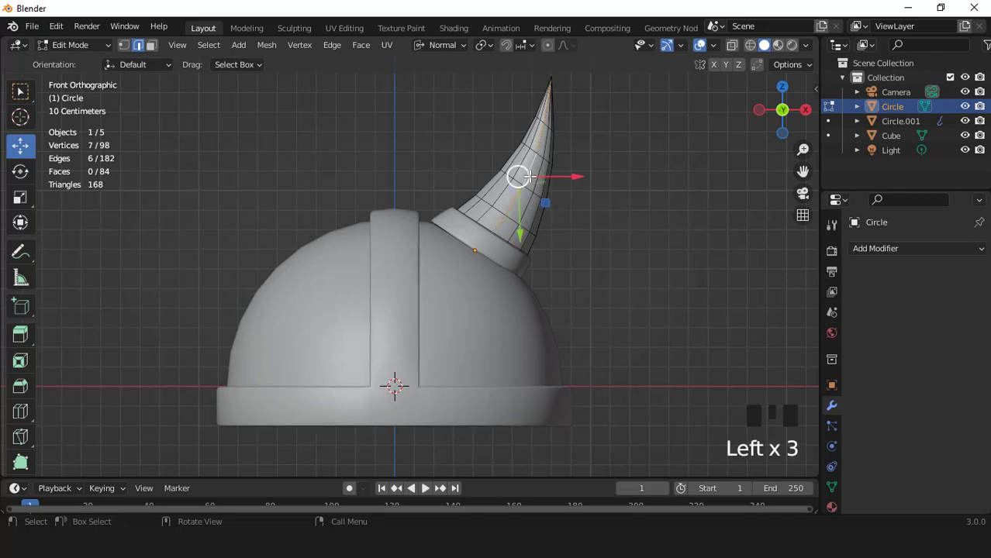
key("3")
left_click(20, 92)
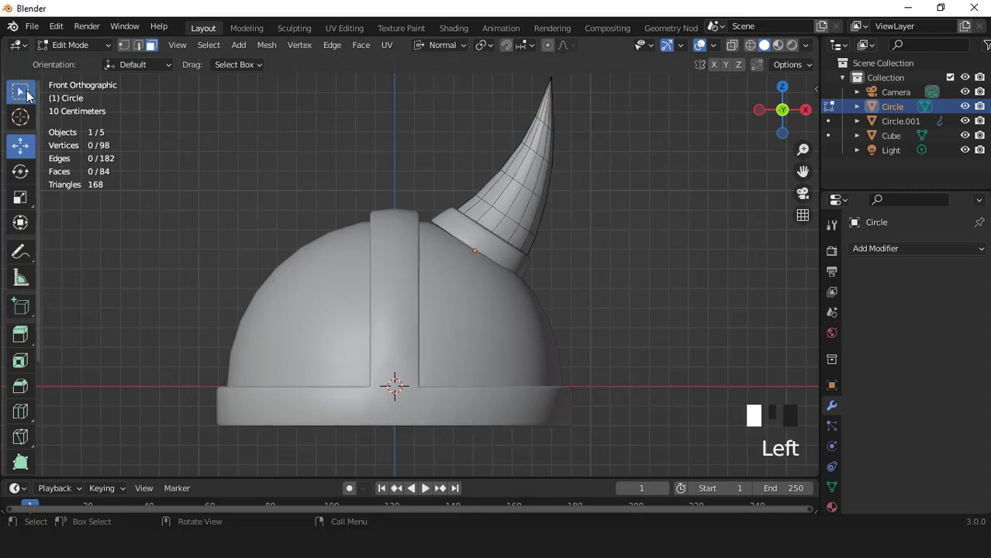
left_click(419, 45)
left_click(421, 87)
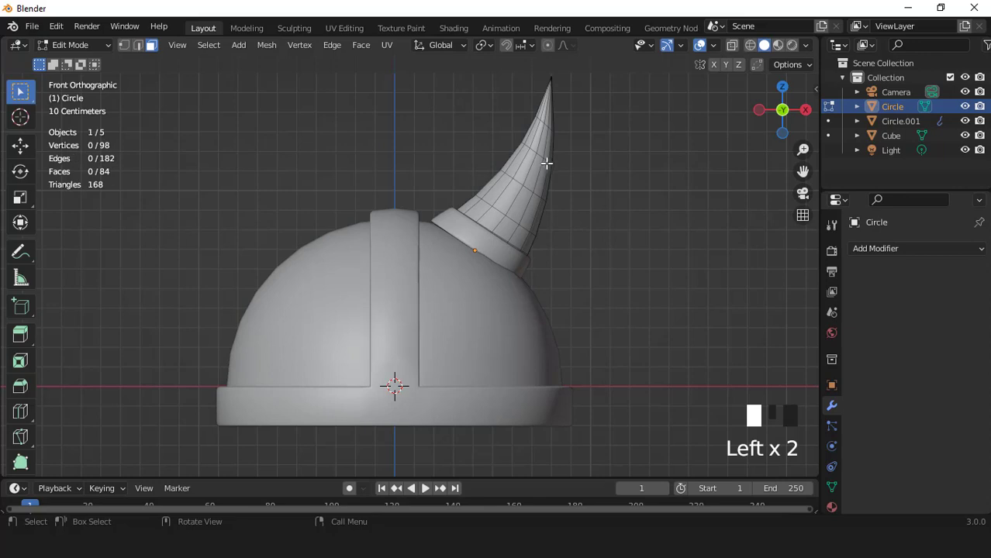
Duplicate the horn's face bands between the collar and the tip in place and separate the copy into its own object.
triple_click(518, 200)
left_click(518, 202, "shift")
double_click(518, 202, "shift")
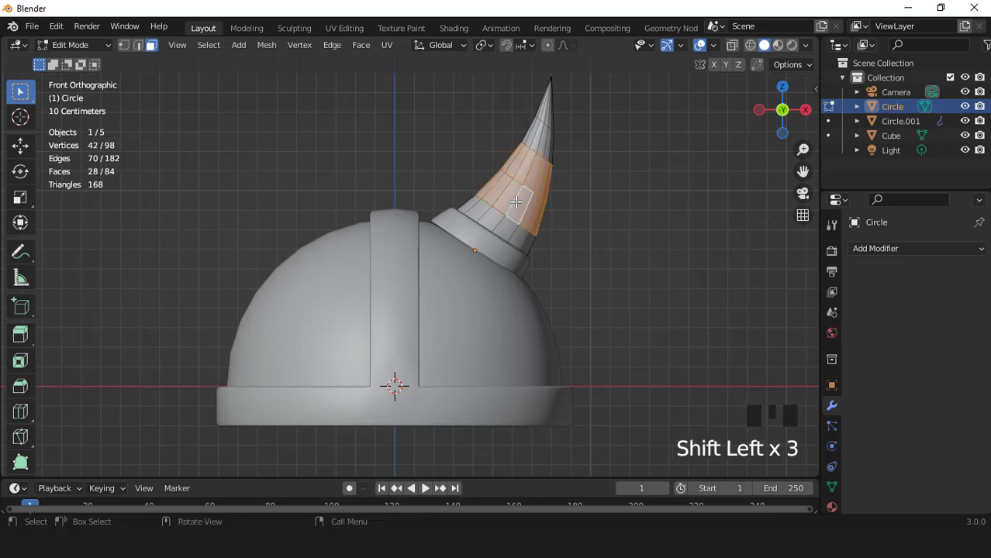
key("ctrl+KP_Add")
key("shift+d")
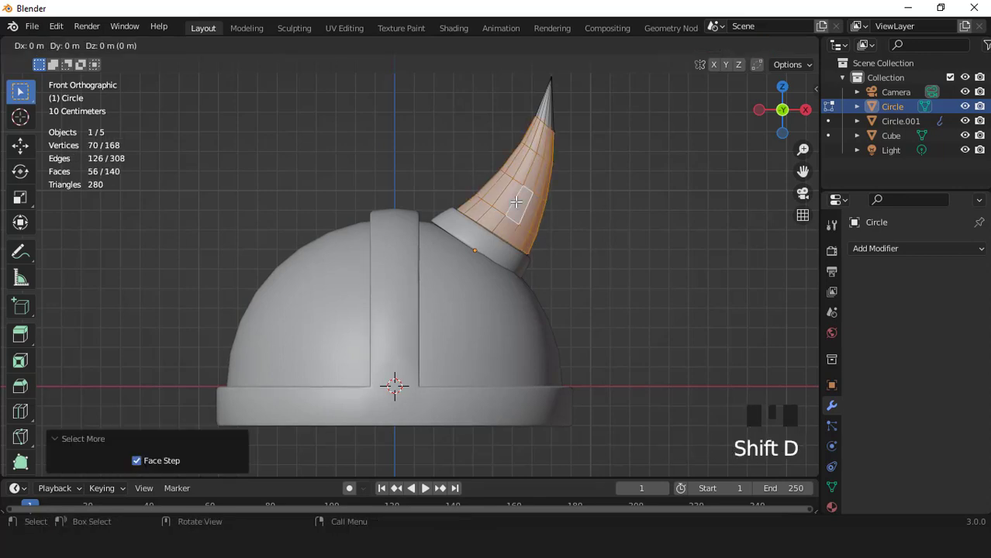
right_click(516, 201)
key("p")
left_click(516, 202)
key("Tab")
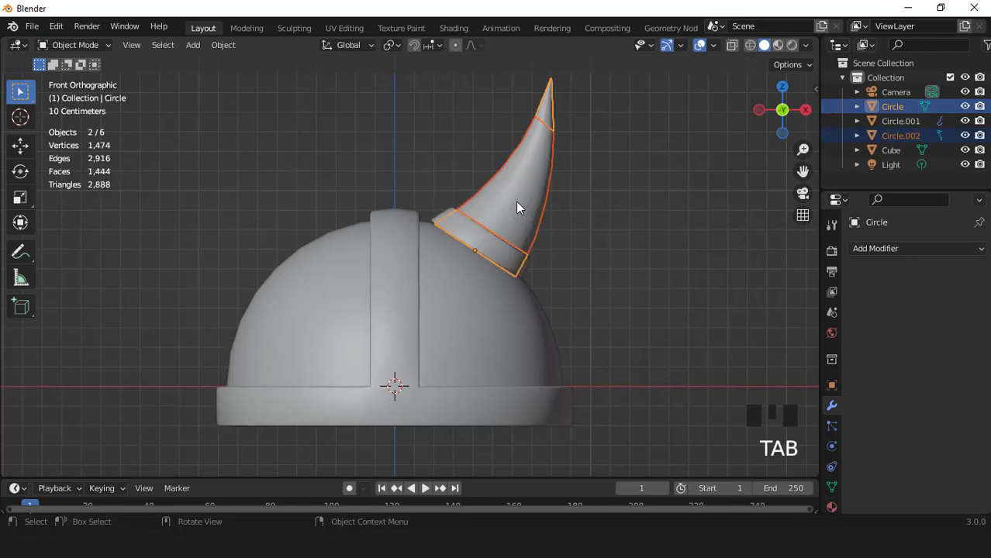
Isolate the separated copy and bevel its three inner edge loops with one segment and a width of about 0.05 m.
left_click(516, 202)
key("KP_Divide")
key("Tab")
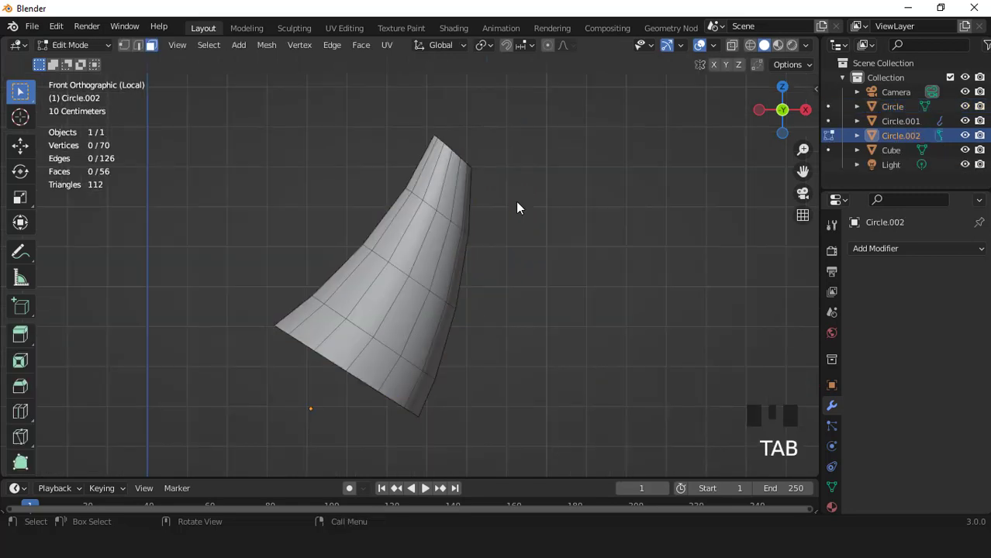
key("2")
triple_click(439, 214)
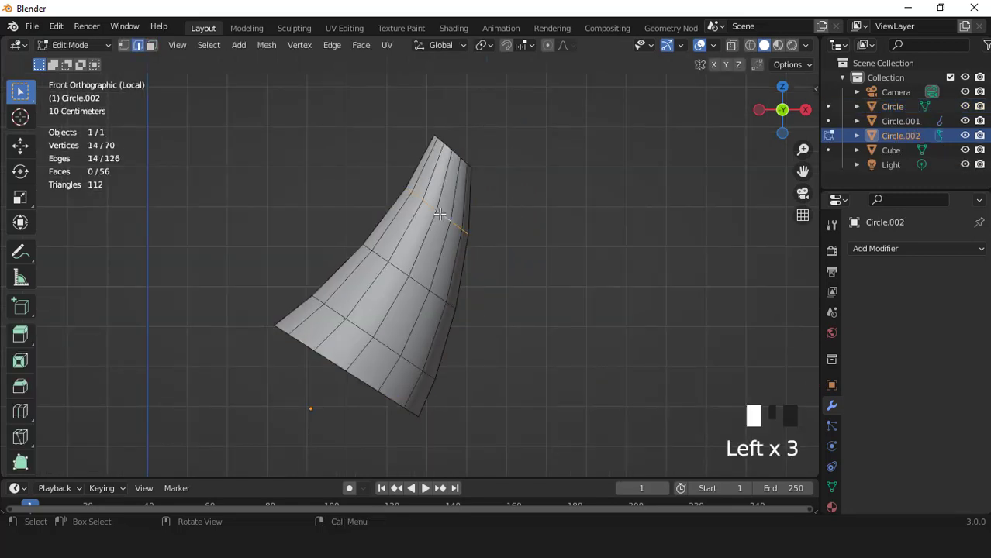
triple_click(425, 283, "shift")
triple_click(390, 346, "shift")
key("ctrl+b")
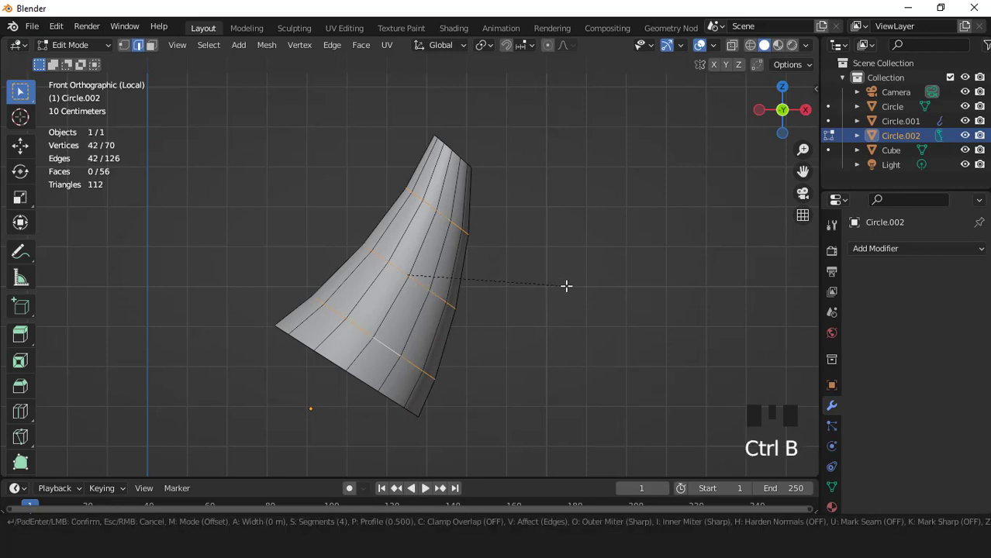
scroll(572, 292, "down", 3)
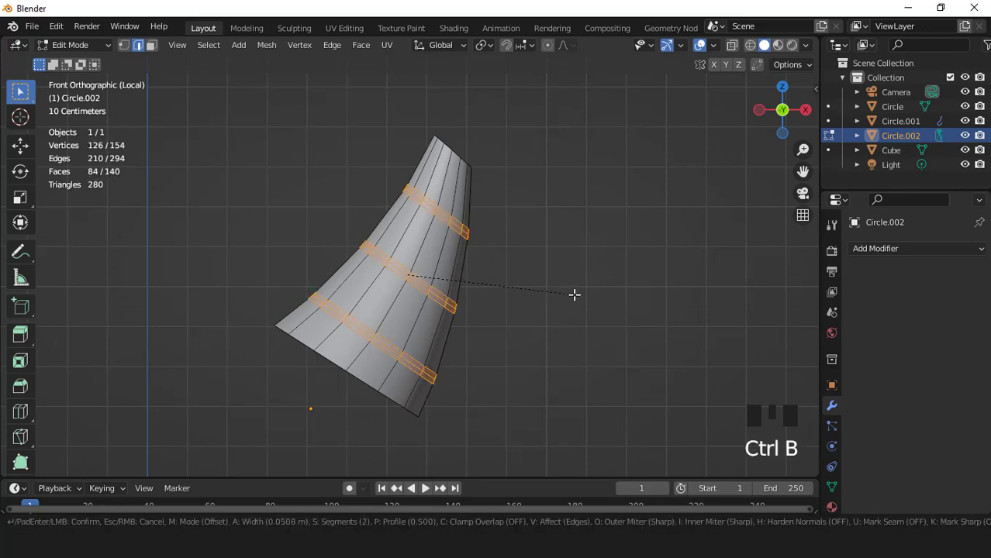
left_click(574, 294)
Delete all faces of the copy except the three narrow bevelled bands.
key("3")
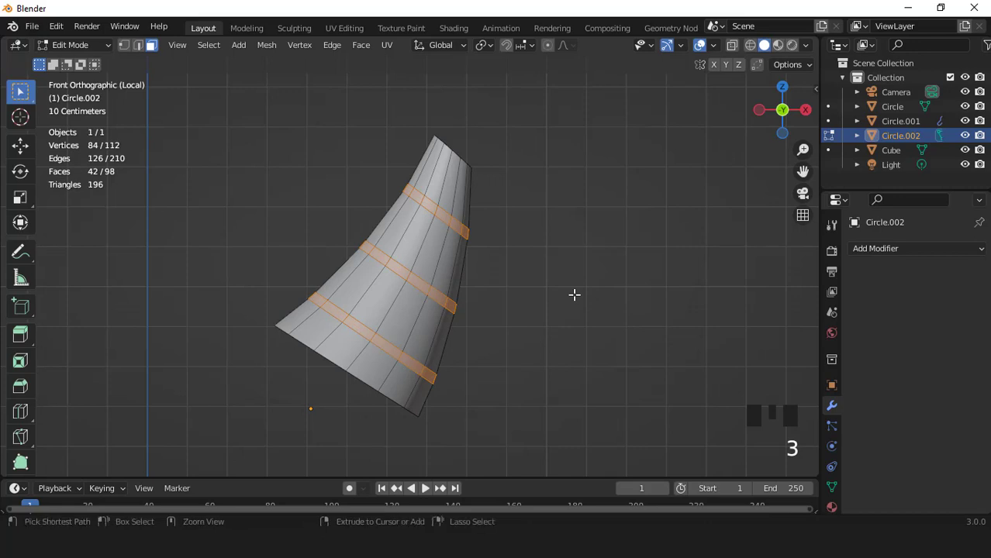
key("ctrl+i")
key("x")
left_click(527, 326)
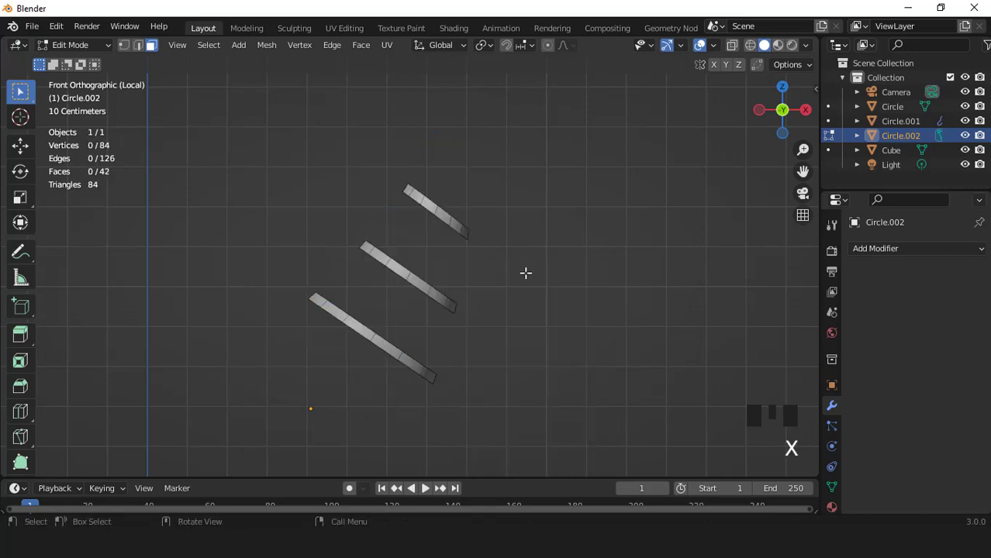
Extrude all three bands in place and thicken them outward with Shrink/Fatten by -0.043 m, using Offset Even.
key("a")
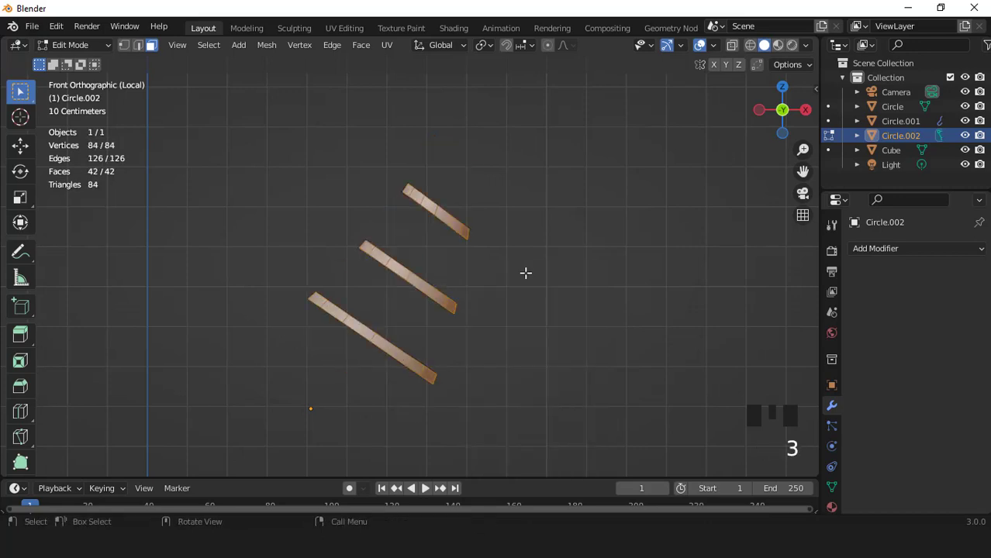
middle_click_drag(525, 272, 453, 305)
scroll(537, 272, "up", 2)
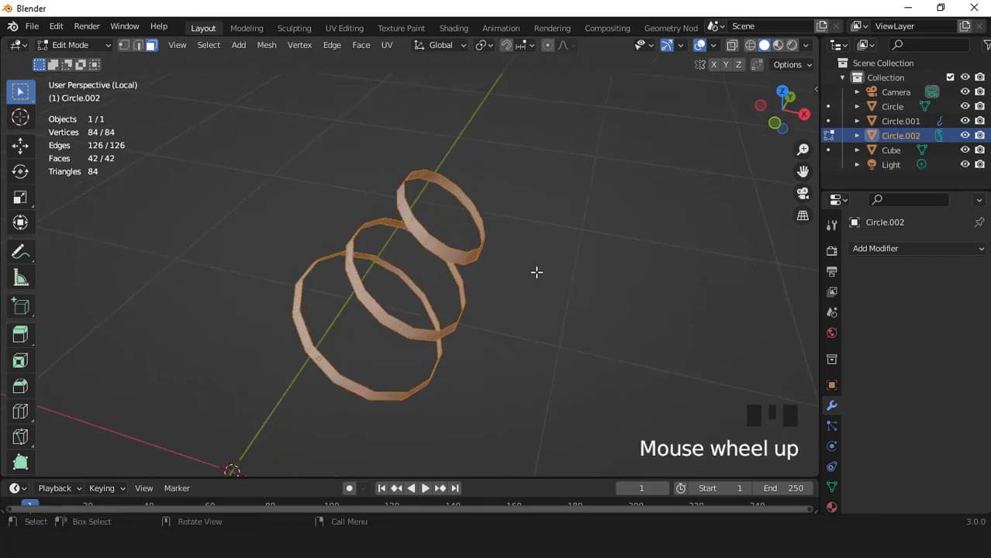
key("e")
right_click(536, 272)
key("alt+s")
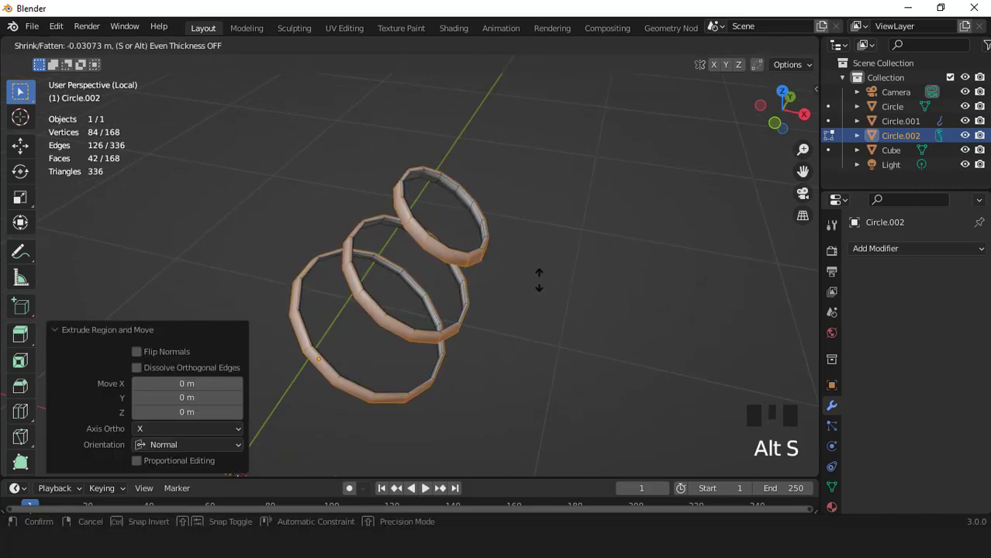
left_click(539, 279)
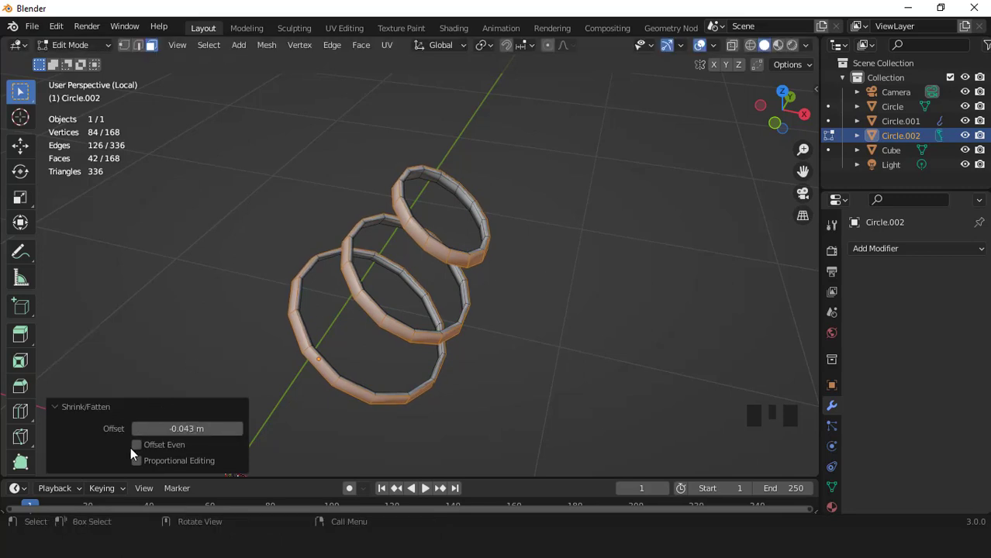
left_click(135, 446)
key("Tab")
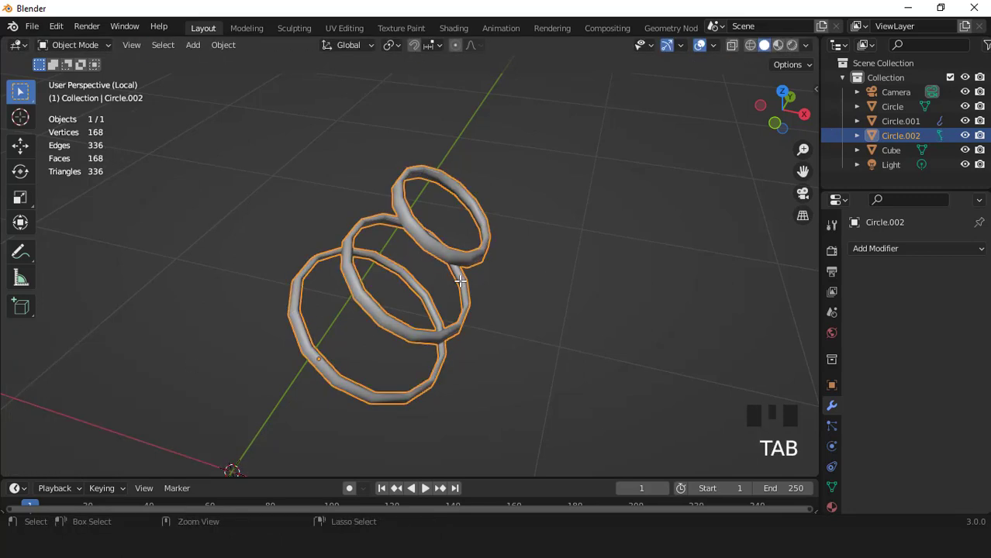
Add a level 1 Subdivision Surface modifier to the rings and bring the rest of the helmet back into view.
key("ctrl+1")
left_click(698, 45)
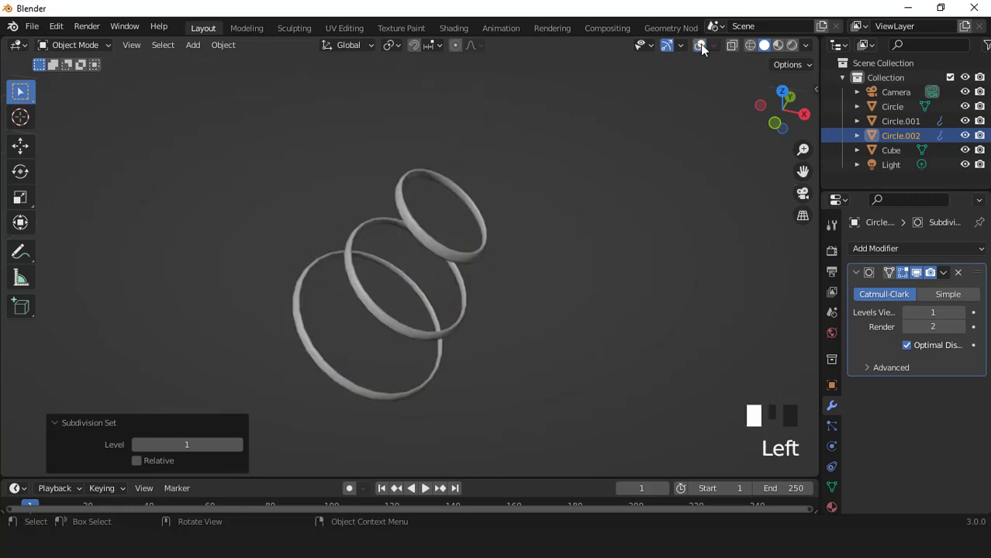
key("KP_Divide")
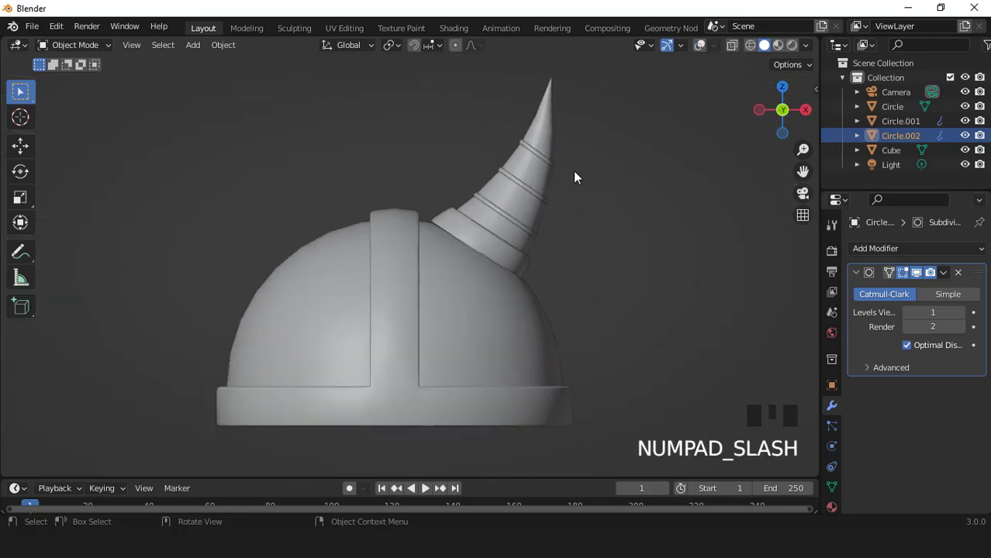
left_click(706, 39)
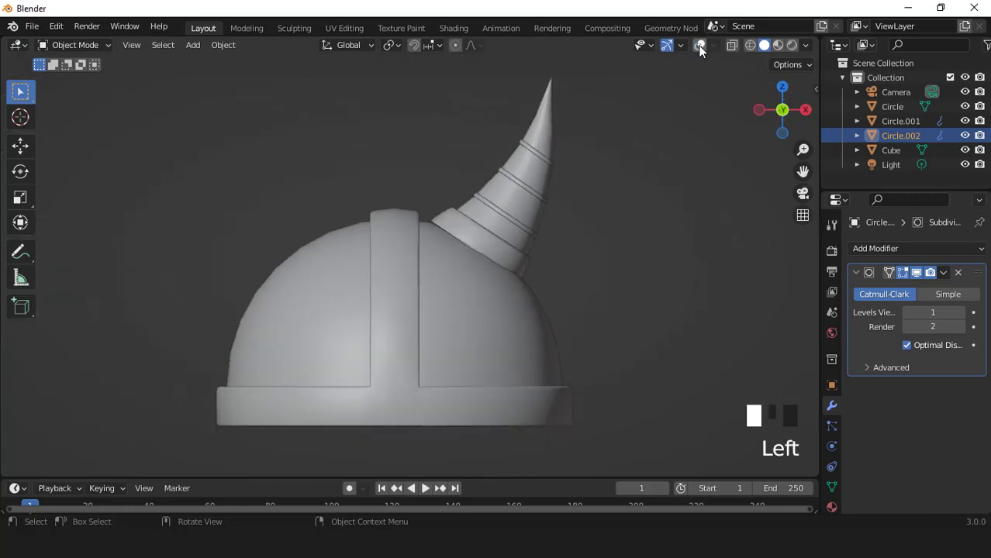
left_click(699, 45)
scroll(593, 190, "up", 2)
scroll(590, 195, "down", 2)
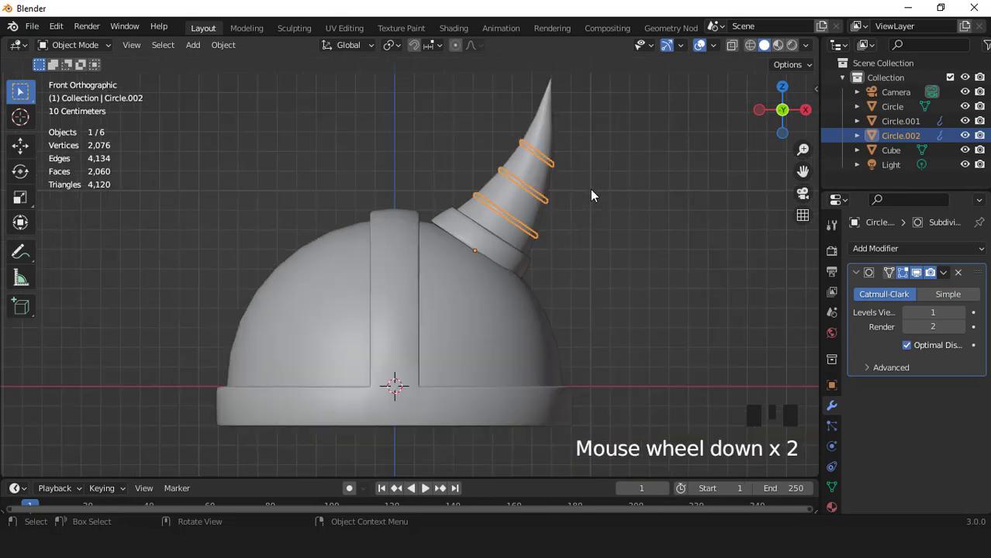
Apply the Subdivision Surface modifiers on the horn's rings and on the base collar.
left_click(943, 274)
left_click(899, 288)
left_click(523, 260)
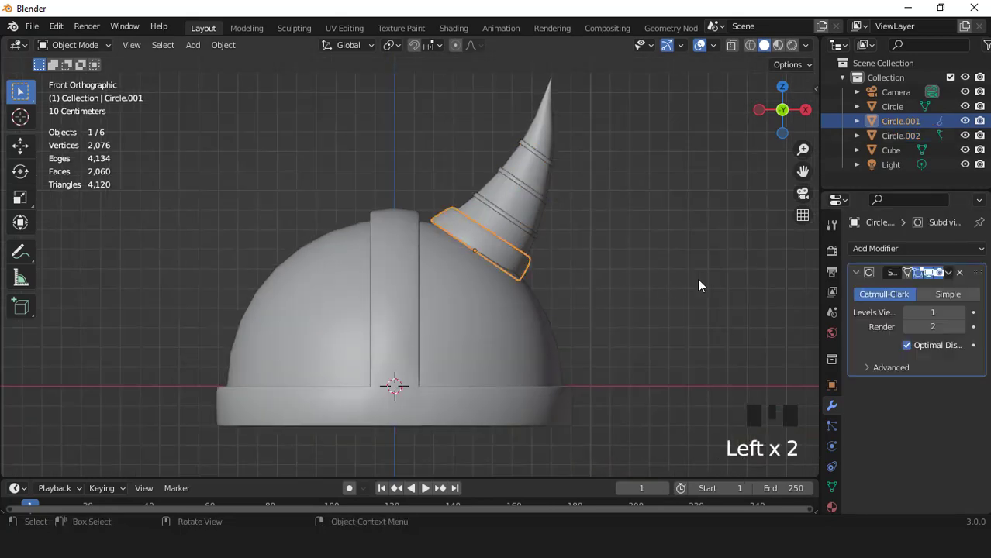
left_click(943, 273)
left_click(873, 288)
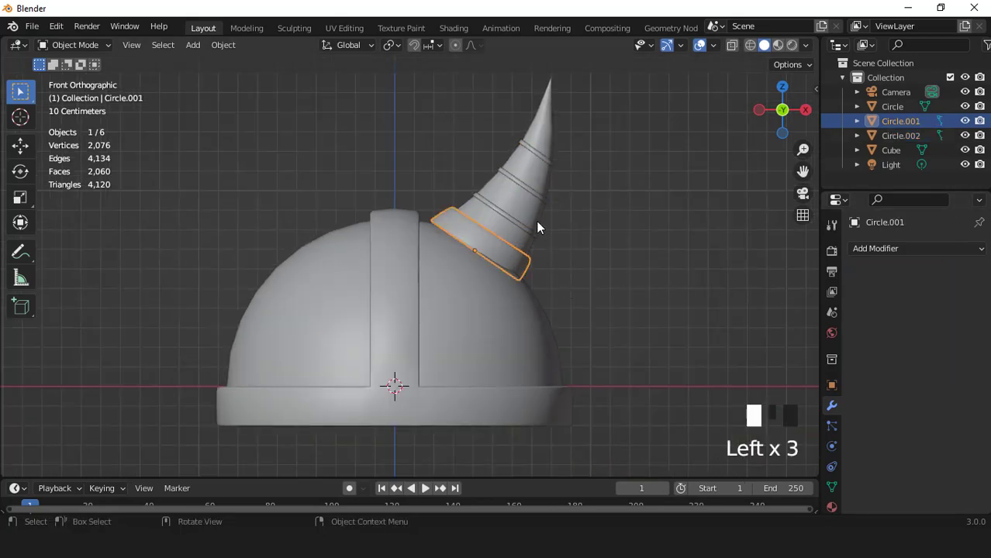
Join the rings, collar and horn into one object and apply its location, rotation and scale.
left_click(520, 229)
left_click(513, 238, "shift")
left_click(513, 237, "shift")
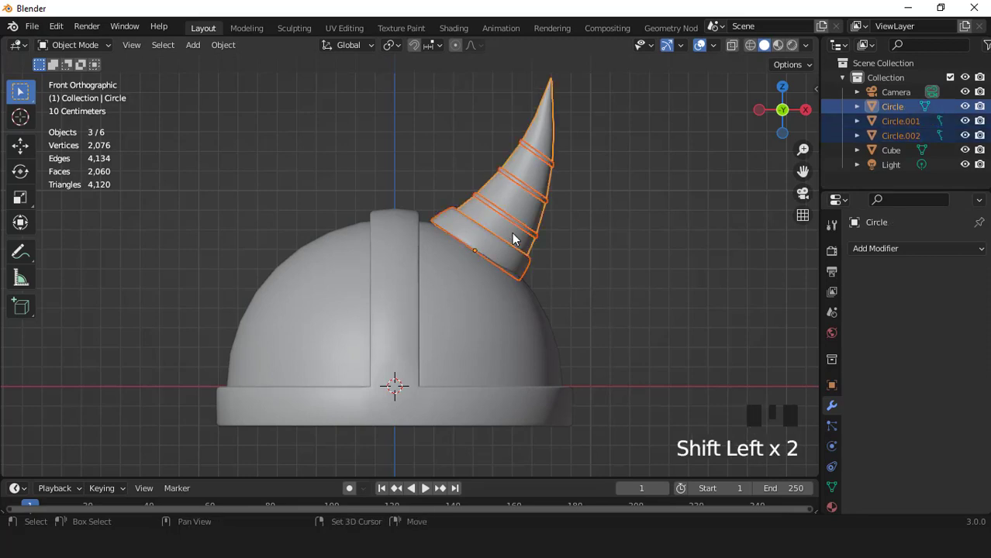
key("ctrl+j")
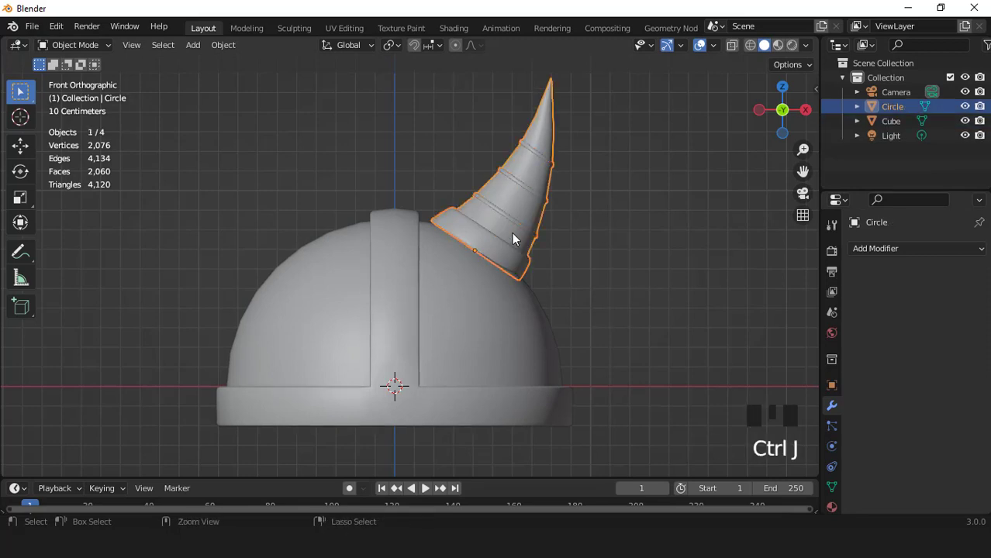
key("ctrl+a")
left_click(513, 234)
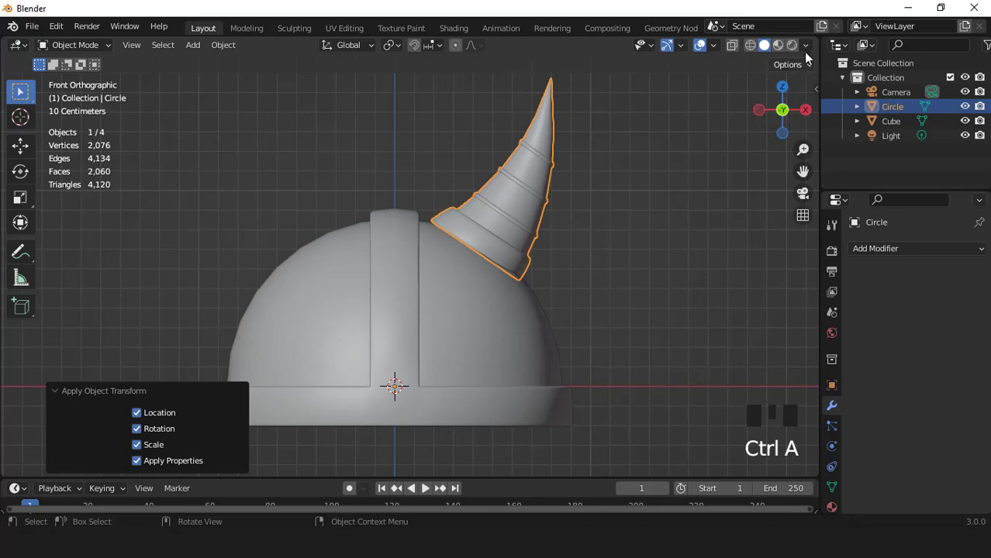
Add a Mirror modifier on the X axis to the joined horn to create the opposite horn.
left_click(805, 45)
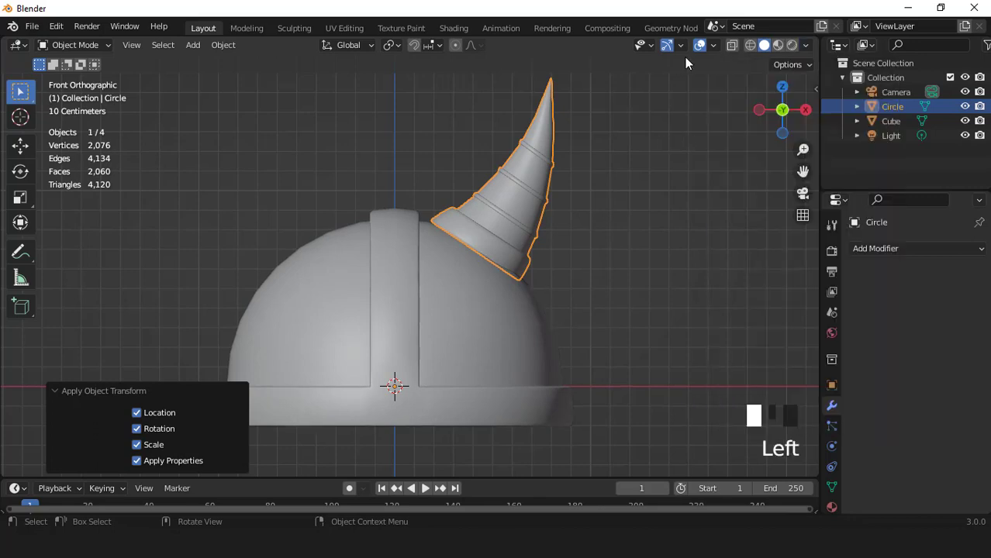
left_click(700, 45)
left_click(870, 249)
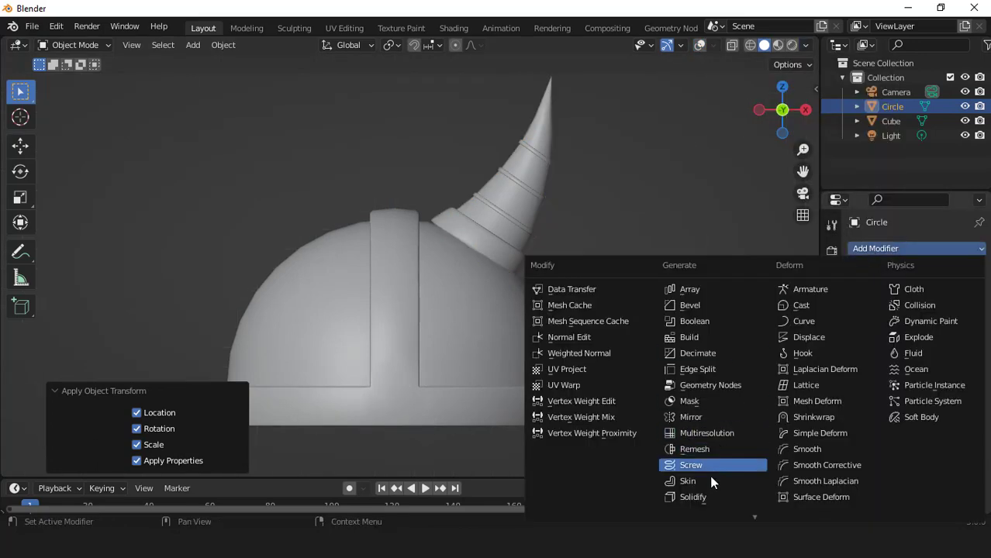
left_click(696, 419)
middle_click_drag(573, 269, 594, 199)
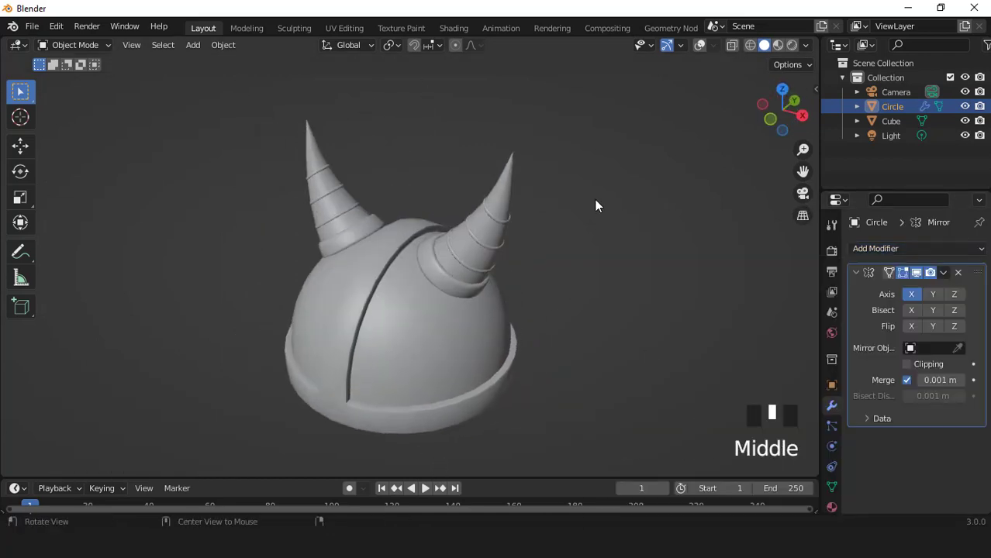
left_click(699, 45)
key("KP_1")
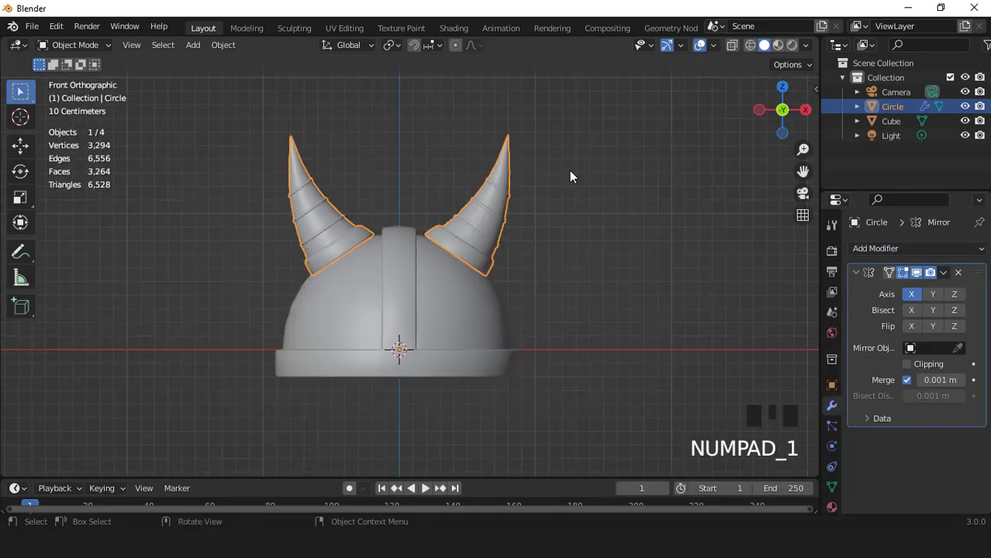
Add a UV sphere at the world origin with 14 segments and 10 rings.
left_click(193, 45)
mouse_move(208, 65)
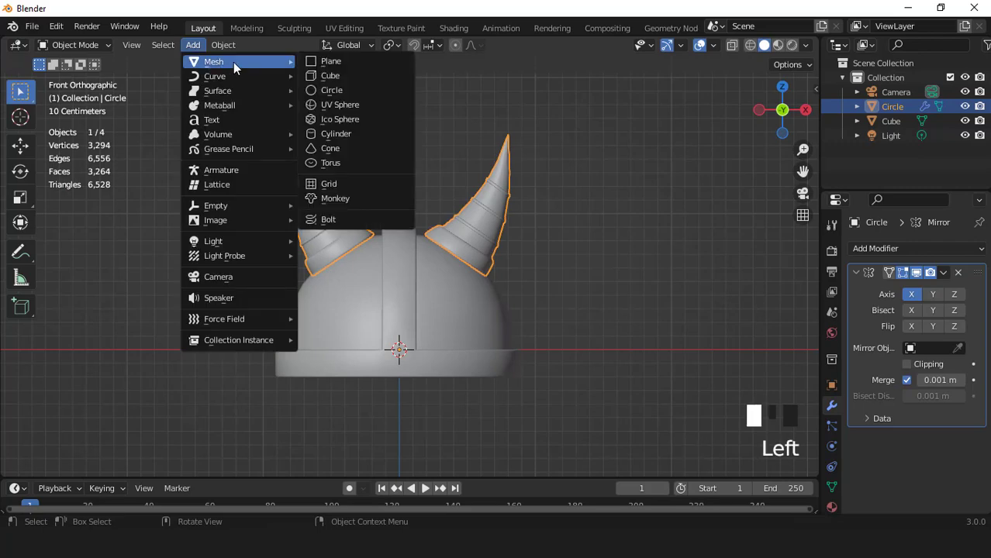
left_click(345, 106)
left_click(186, 306)
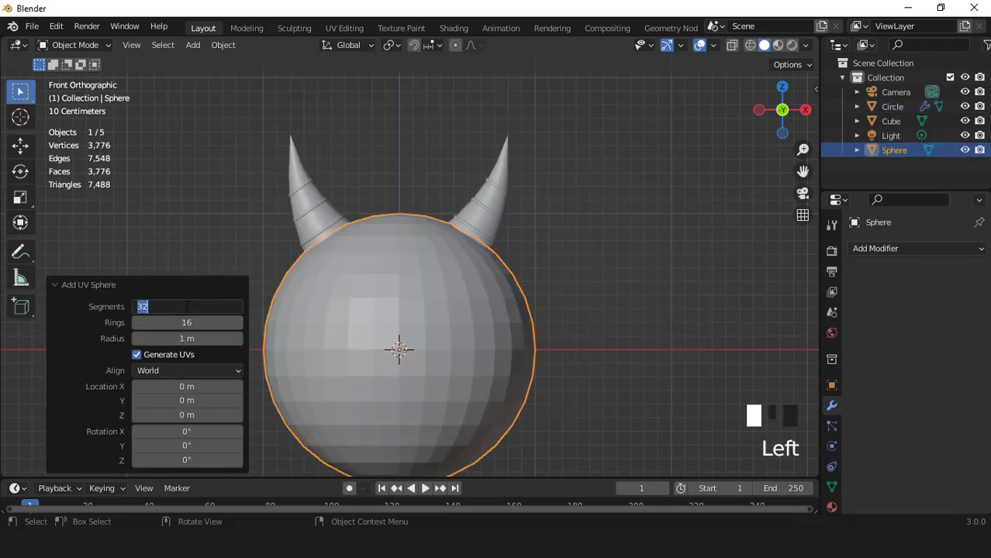
type("14")
key("Return")
left_click(192, 323)
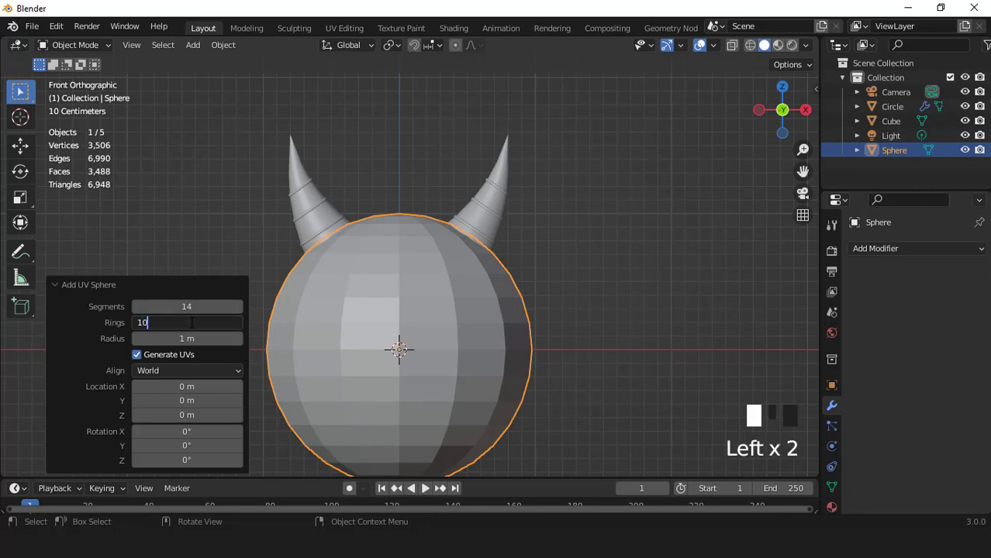
type("10")
scroll(503, 278, "down", 3)
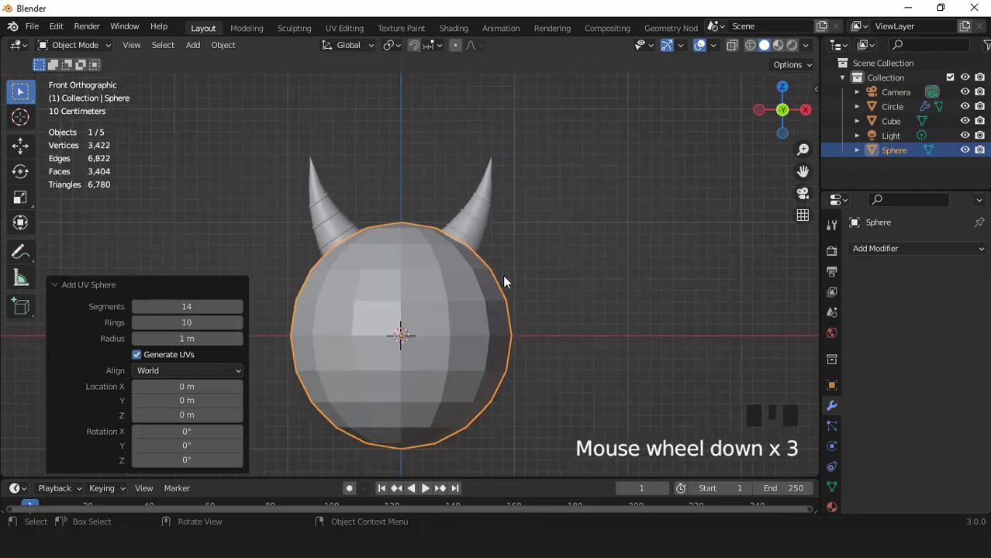
Flatten the sphere along the Z axis to about 0.14 of its height.
scroll(558, 285, "up", 1)
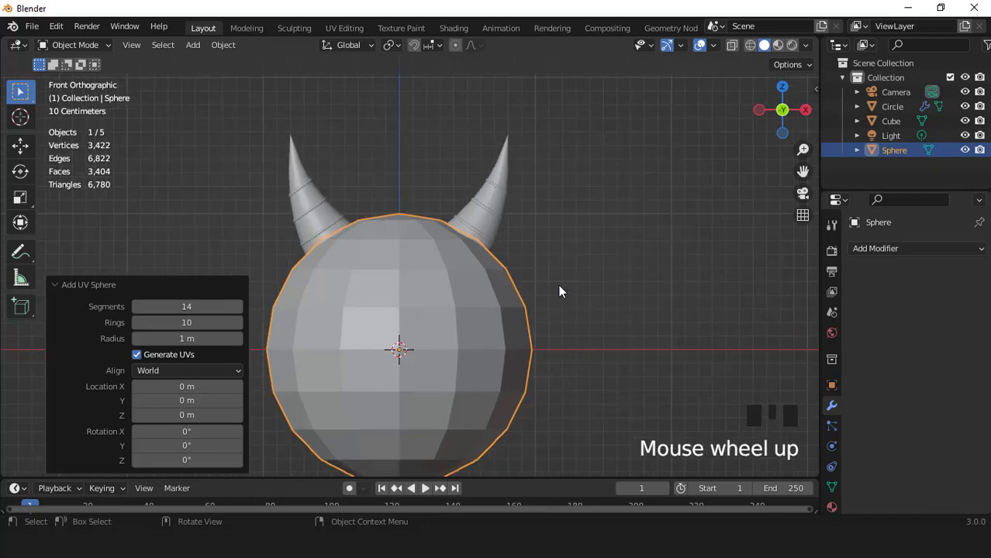
key("s")
key("z")
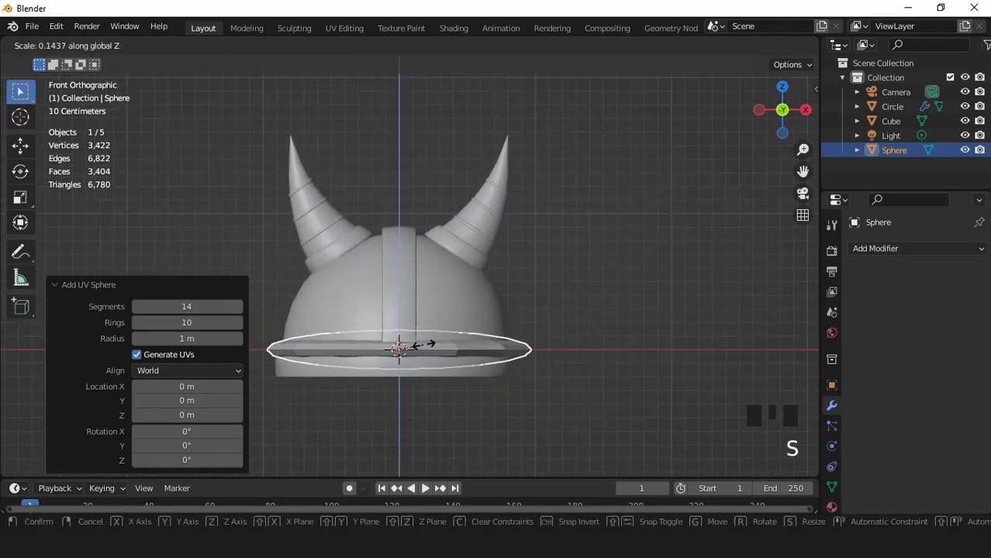
left_click(426, 338)
Dissolve the horizontal edge loop around the middle of the flattened sphere.
key("Tab")
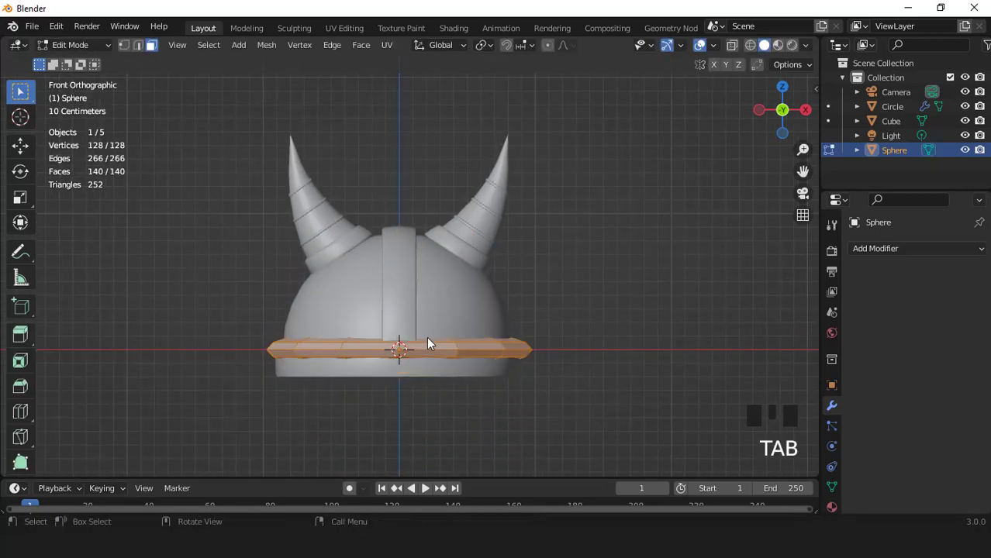
key("2")
double_click(437, 349)
right_click(522, 281)
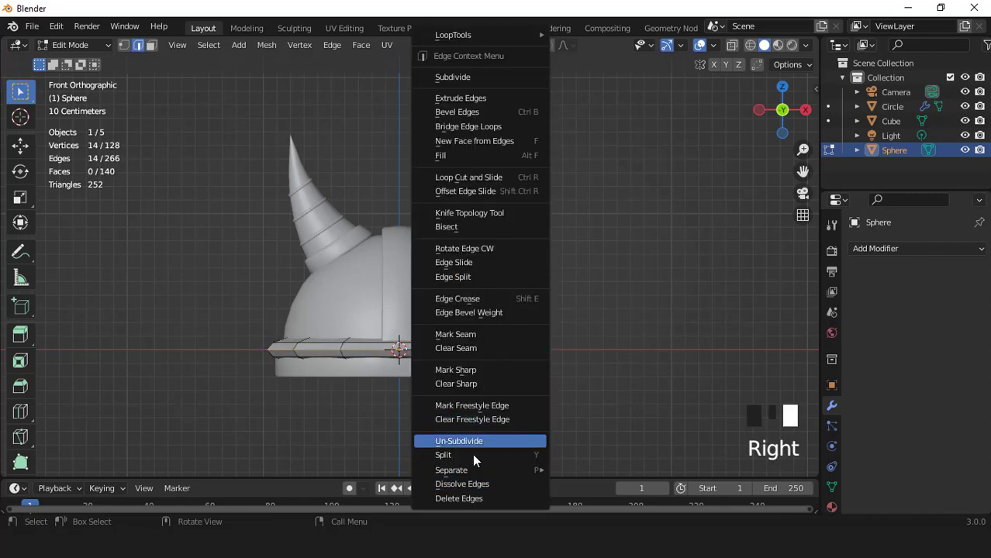
left_click(474, 483)
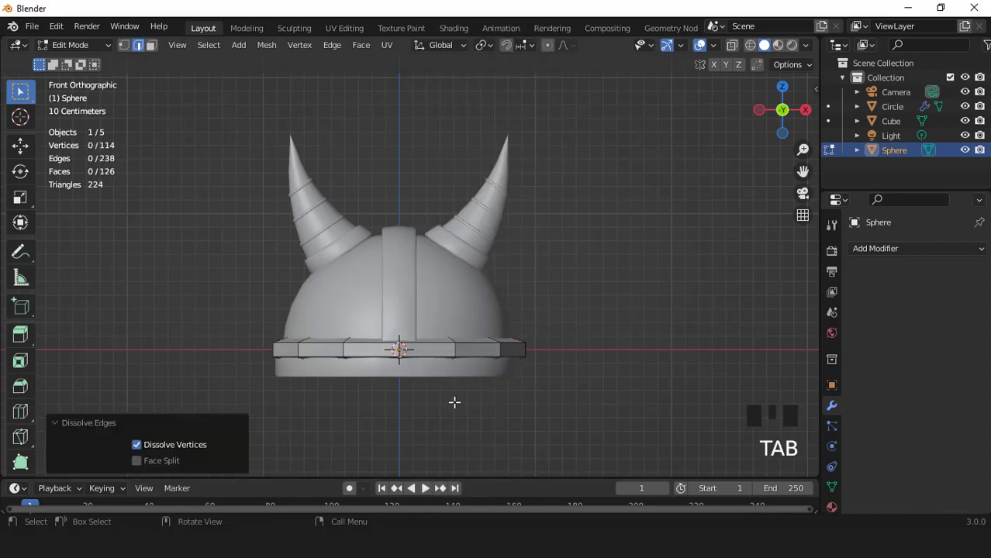
key("Tab")
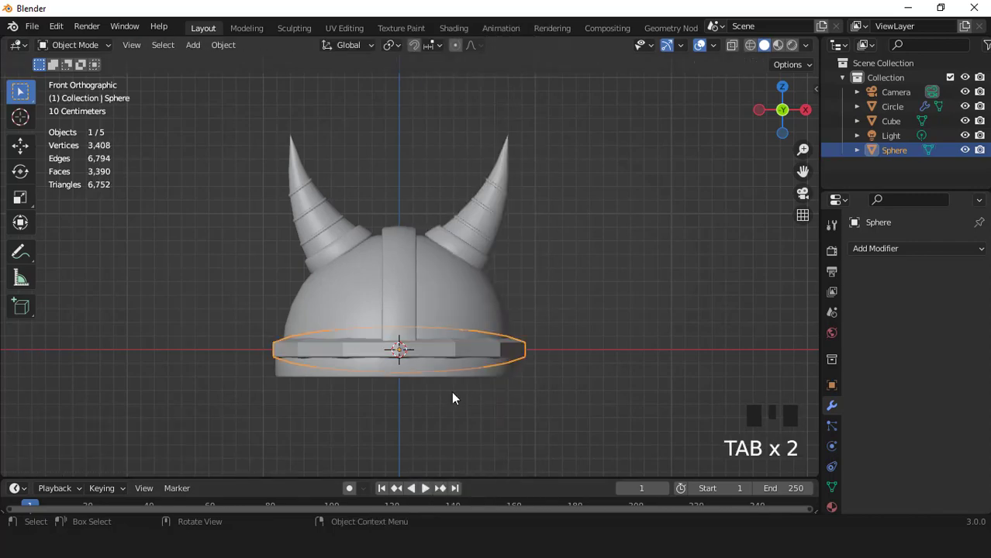
Rotate the flattened disc 90° around the X axis and move it about -1.15 m along Y, in front of the helmet.
key("KP_3")
type("rx")
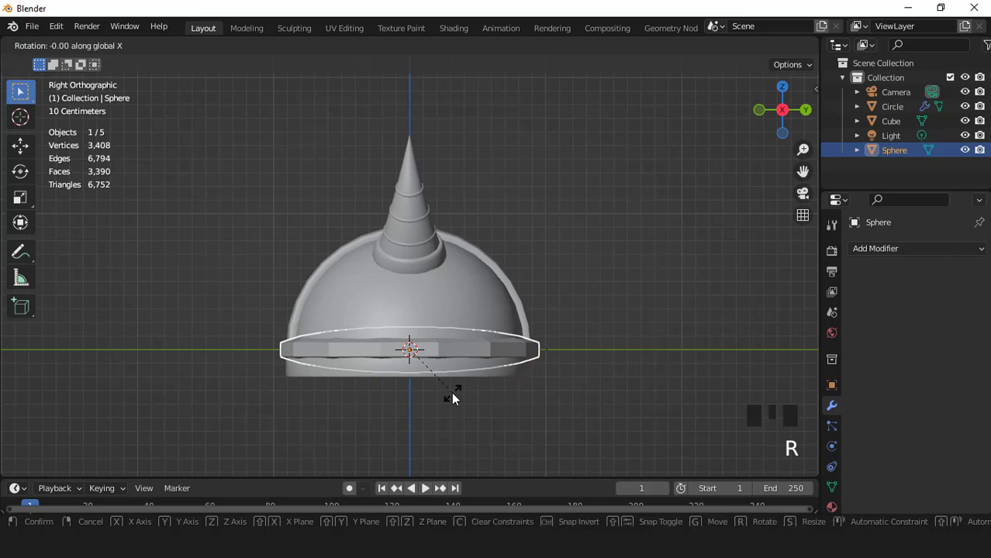
type("90")
key("Return")
key("g")
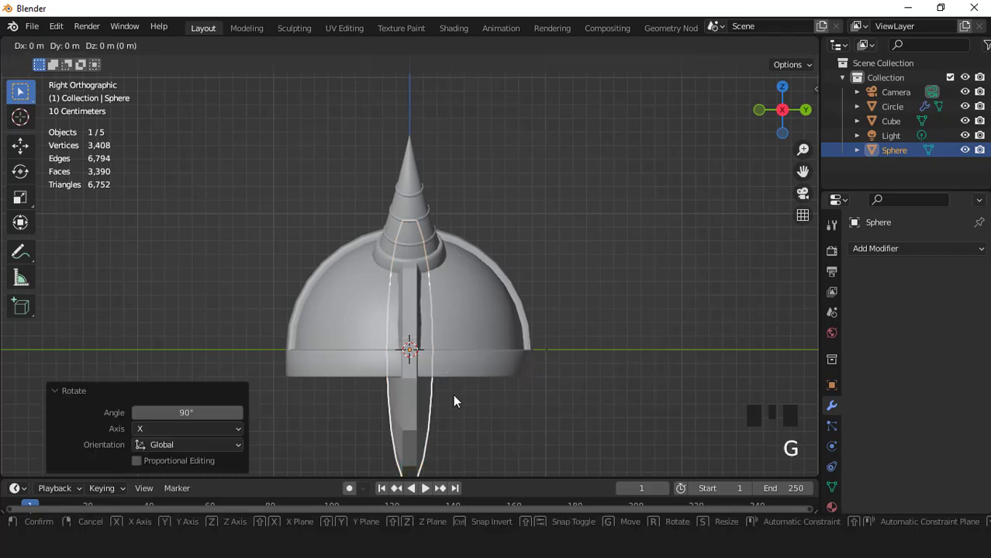
key("y")
left_click(297, 398)
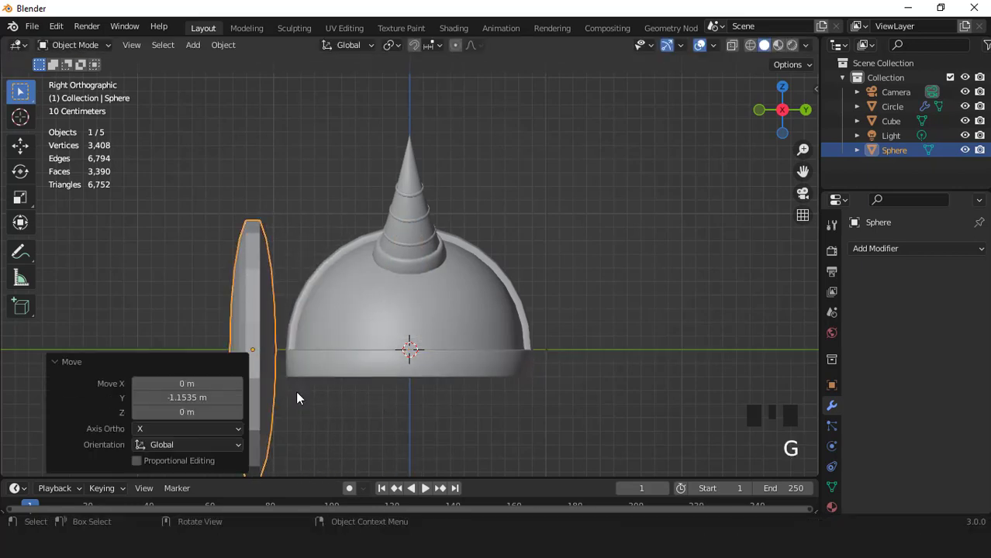
Scale the disc uniformly to about 0.093 to make it a small stud narrower than the helmet's central band.
key("KP_1")
key("s")
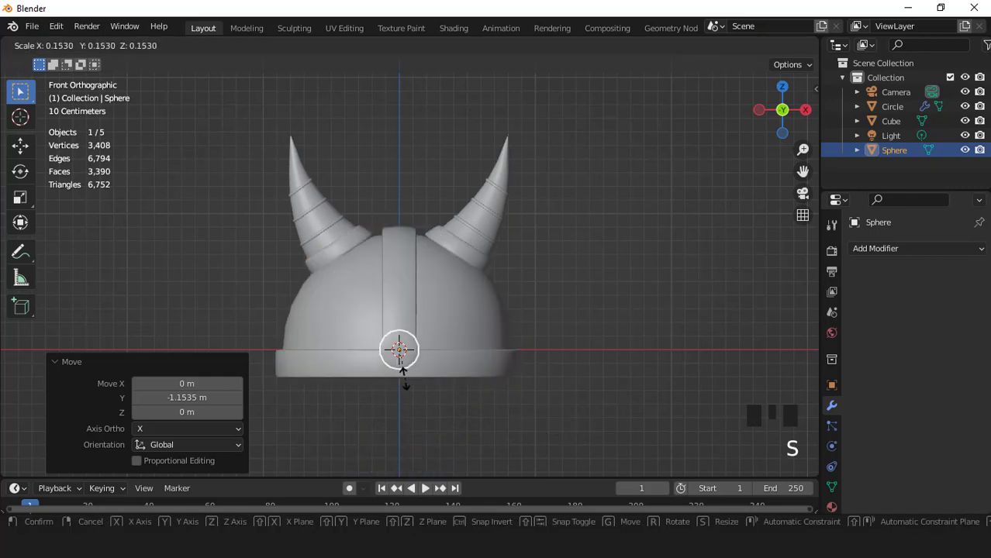
left_click(419, 345)
scroll(420, 346, "up", 2)
middle_click_drag(420, 346, 427, 248, "shift")
scroll(431, 248, "up", 1)
key("g")
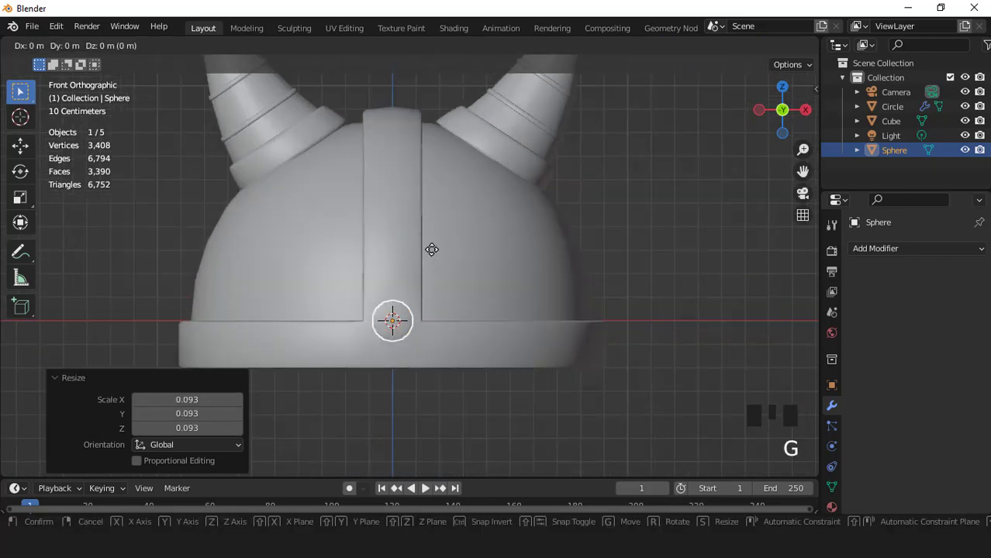
right_click(431, 249)
Shade the stud smooth and give it a Subdivision Surface modifier at level 1.
scroll(430, 257, "up", 2)
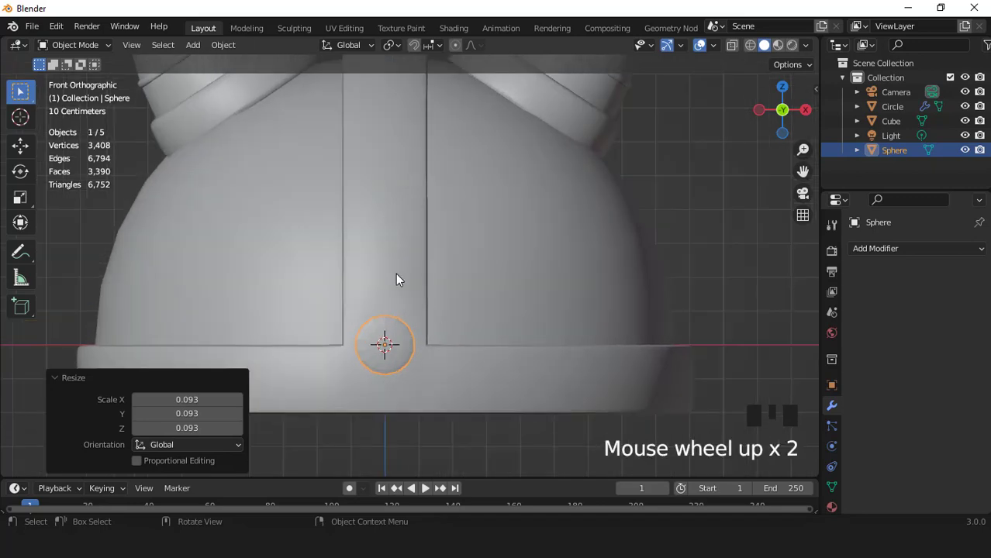
right_click_drag(391, 268, 389, 271)
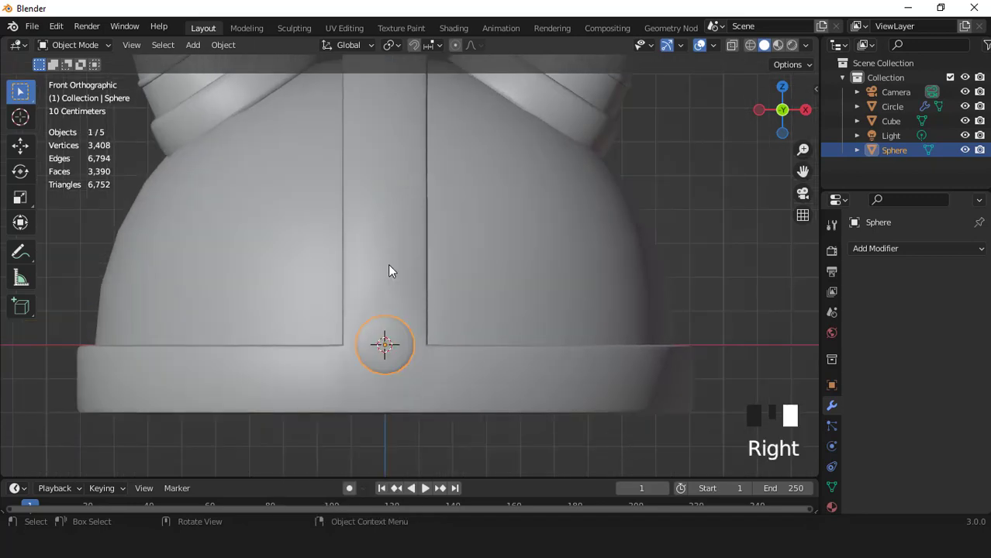
key("ctrl+1")
Move the stud about 0.24 m along Y toward the front of the helmet's rim.
key("KP_3")
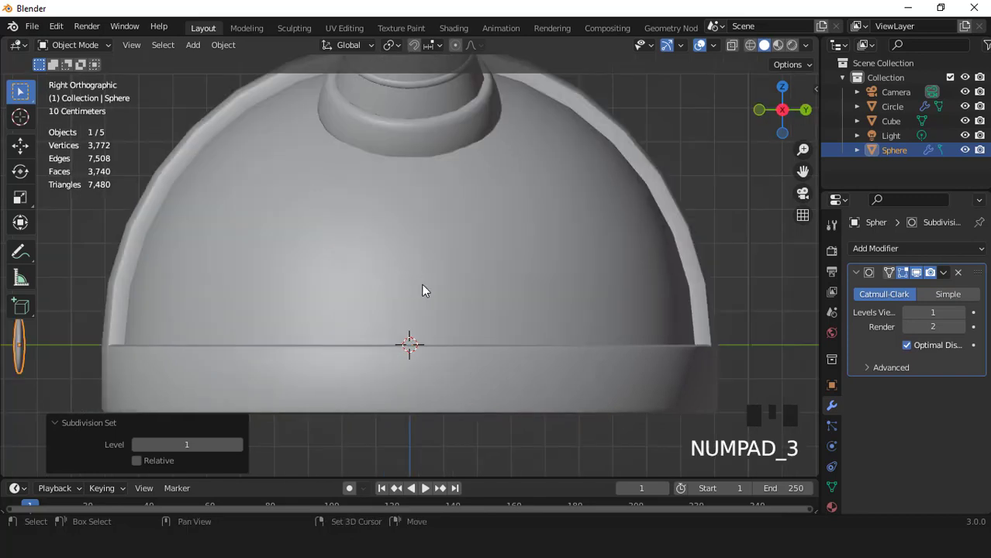
middle_click_drag(422, 290, 539, 281, "shift")
key("g")
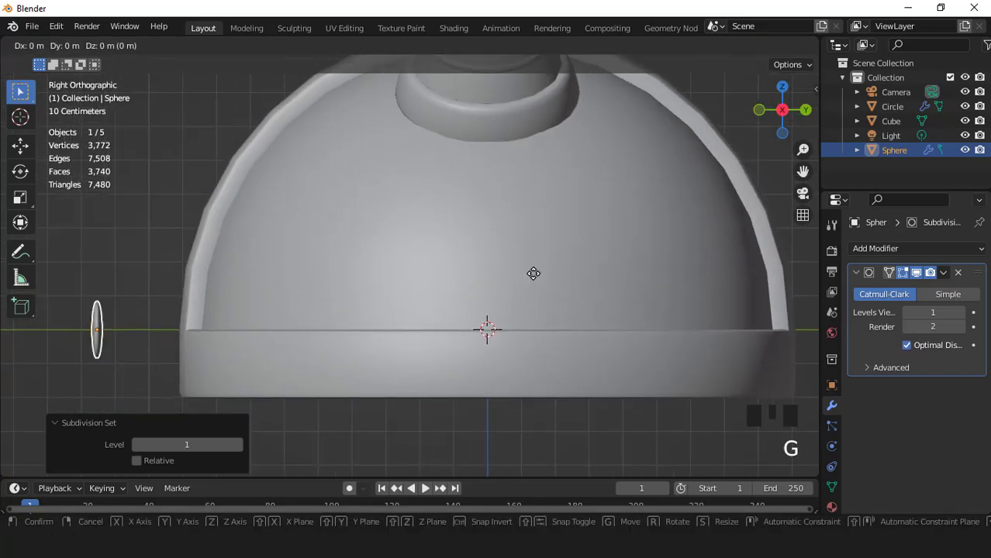
left_click(608, 306)
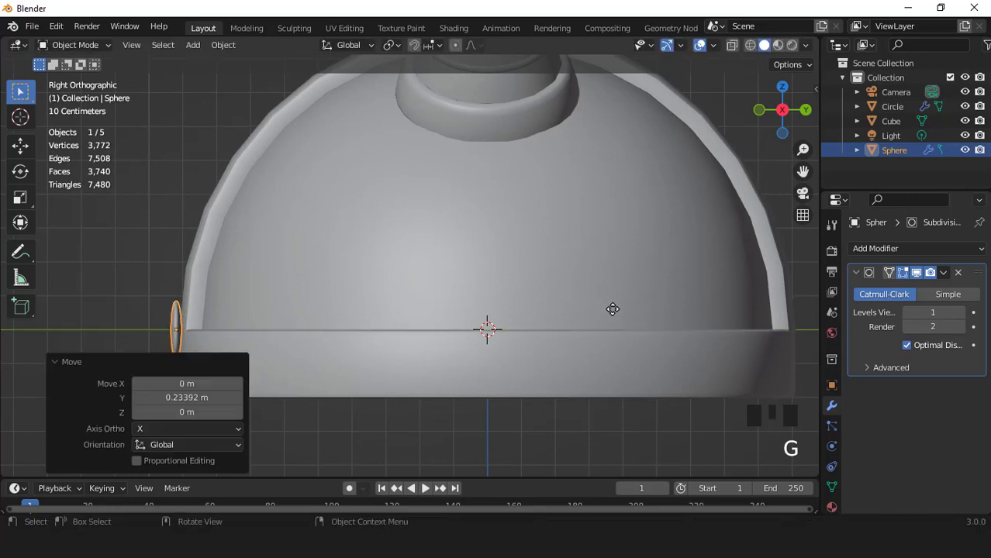
key("KP_Decimal")
key("g")
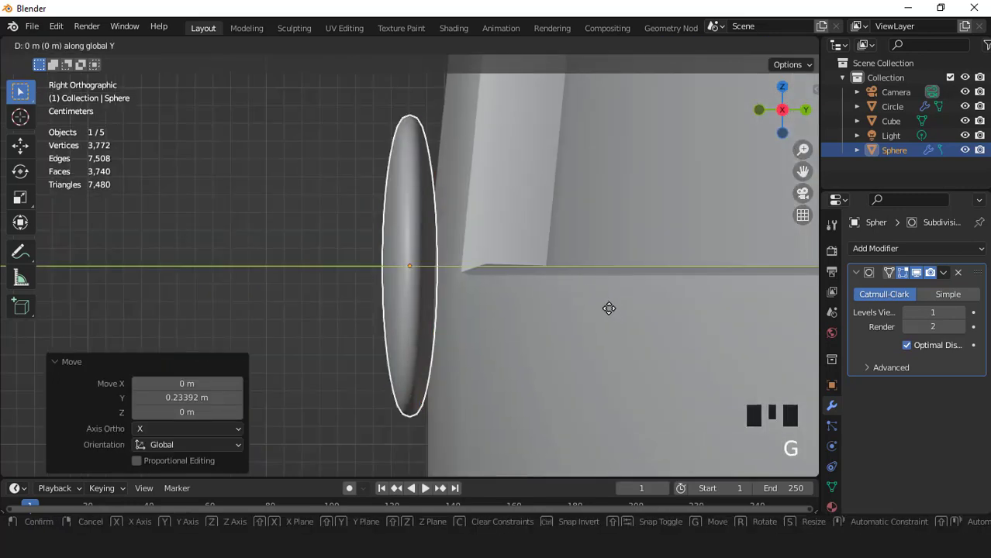
left_click(624, 319)
Tilt the stud about 3° in total and shift it about 0.005 m along Y to follow the slope of the band.
key("r")
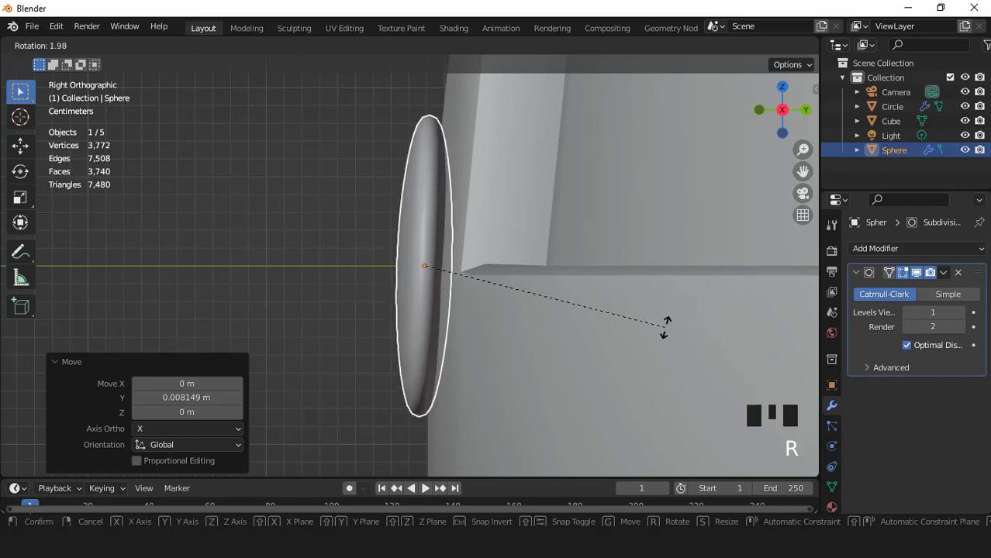
left_click(663, 325)
key("g")
key("y")
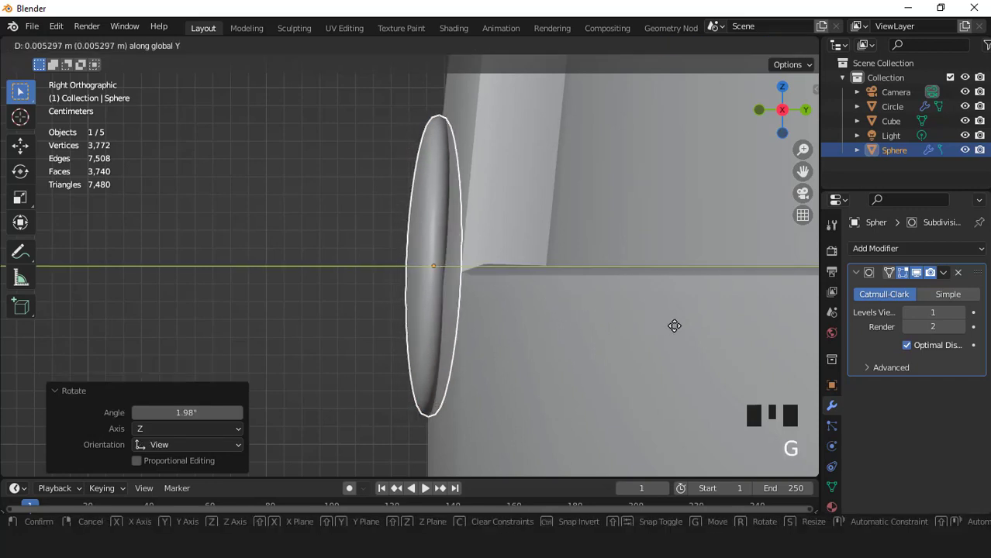
left_click(674, 332)
key("r")
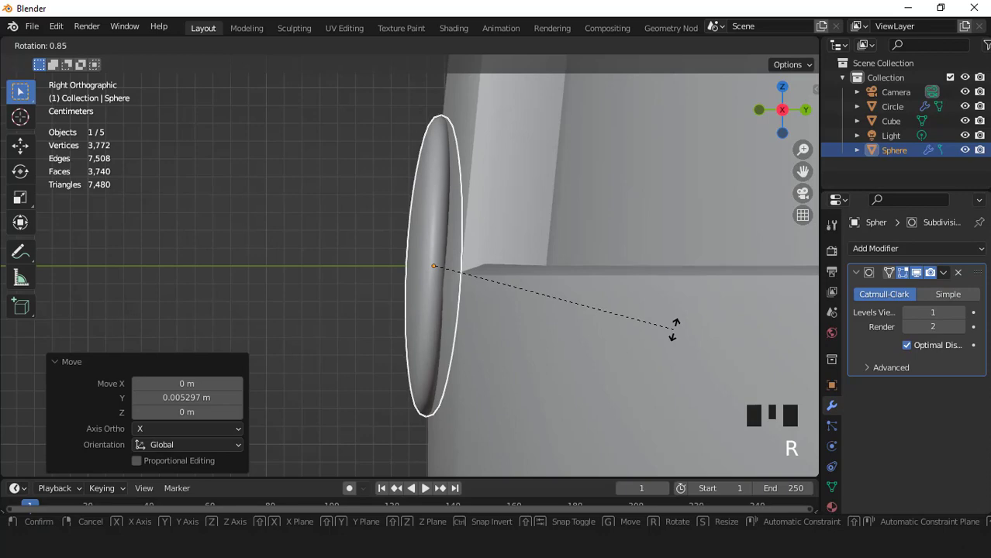
left_click(631, 317)
Spin the stud's whole mesh around the X axis over the helmet's central band with an angle of 180°.
scroll(631, 318, "down", 3)
key("KP_1")
scroll(631, 317, "down", 9)
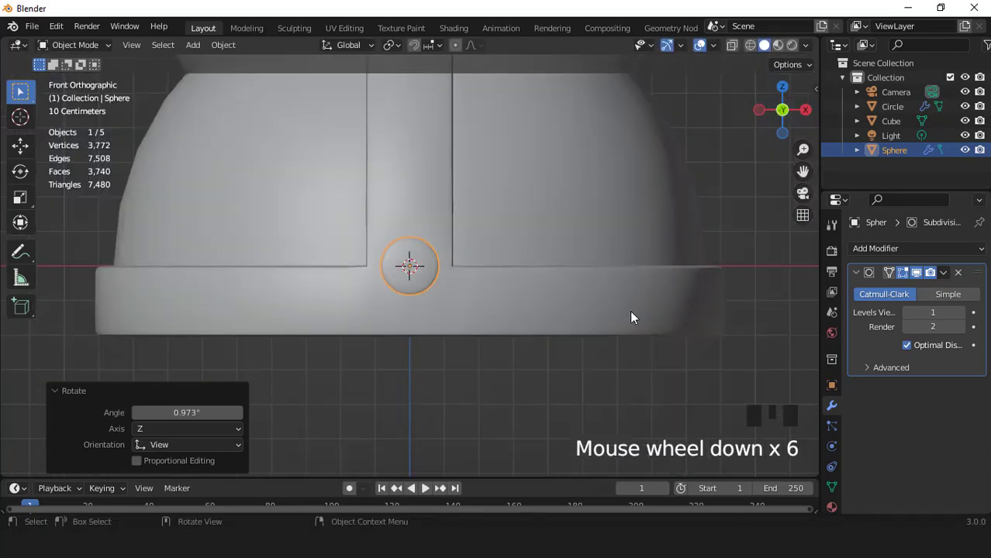
key("KP_3")
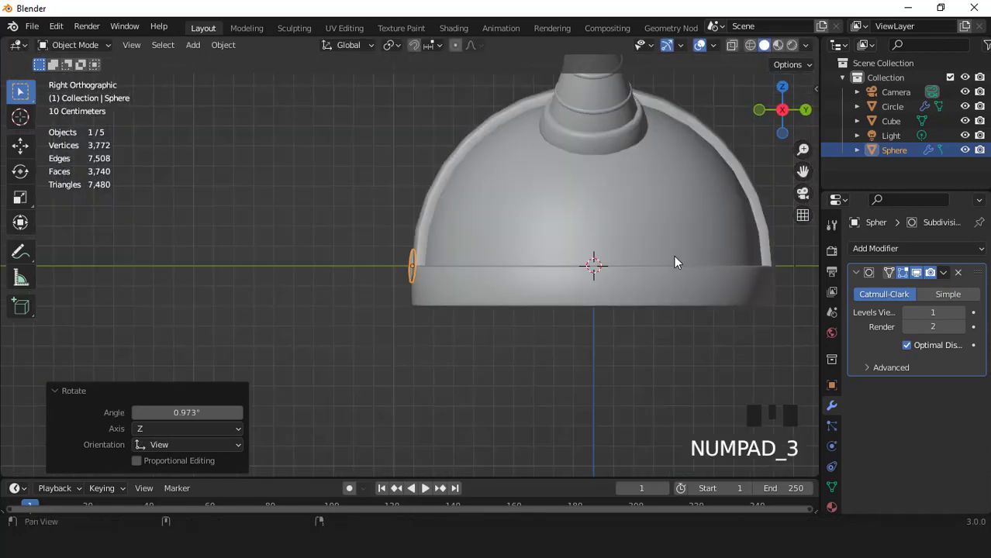
middle_click_drag(674, 260, 543, 276, "shift")
key("Tab")
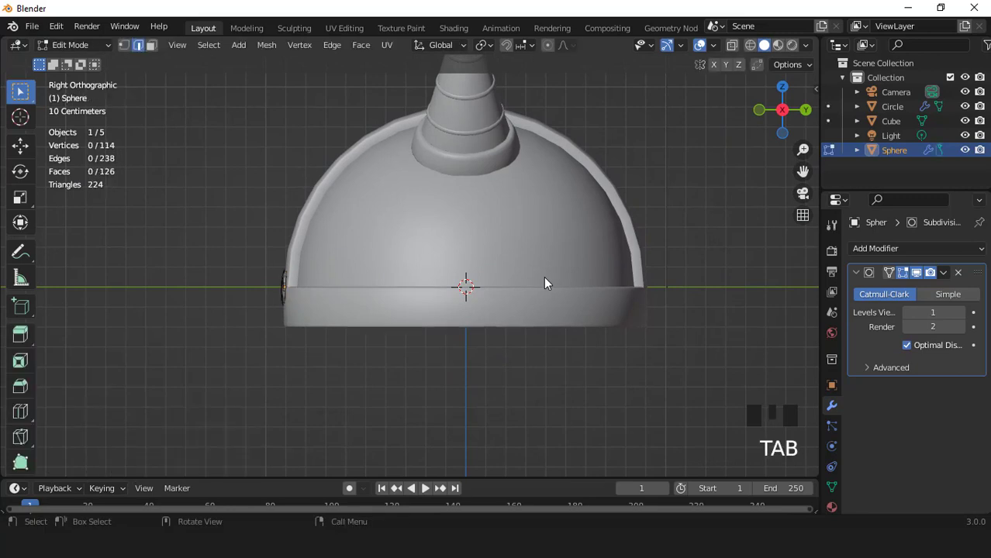
key("a")
key("3")
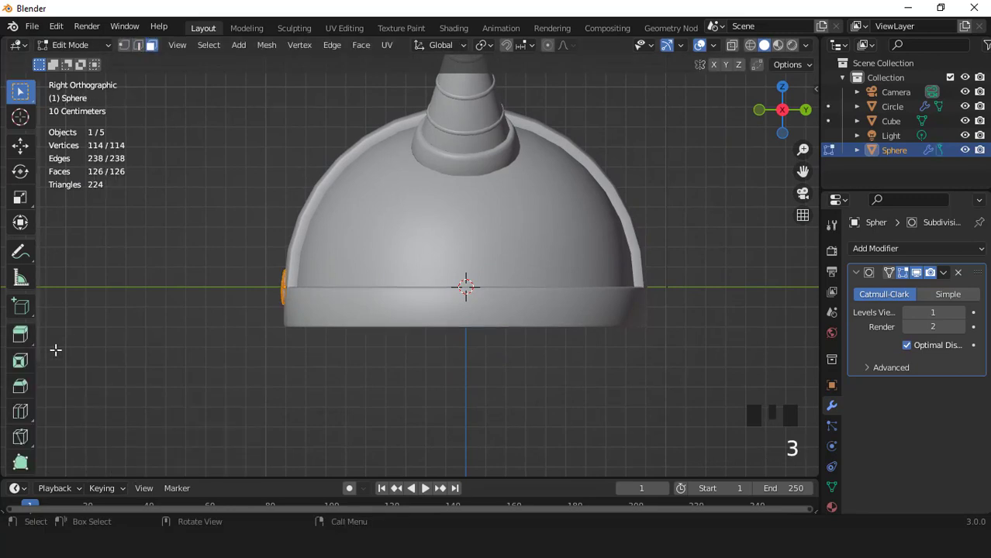
scroll(20, 343, "down", 2)
left_click(20, 428)
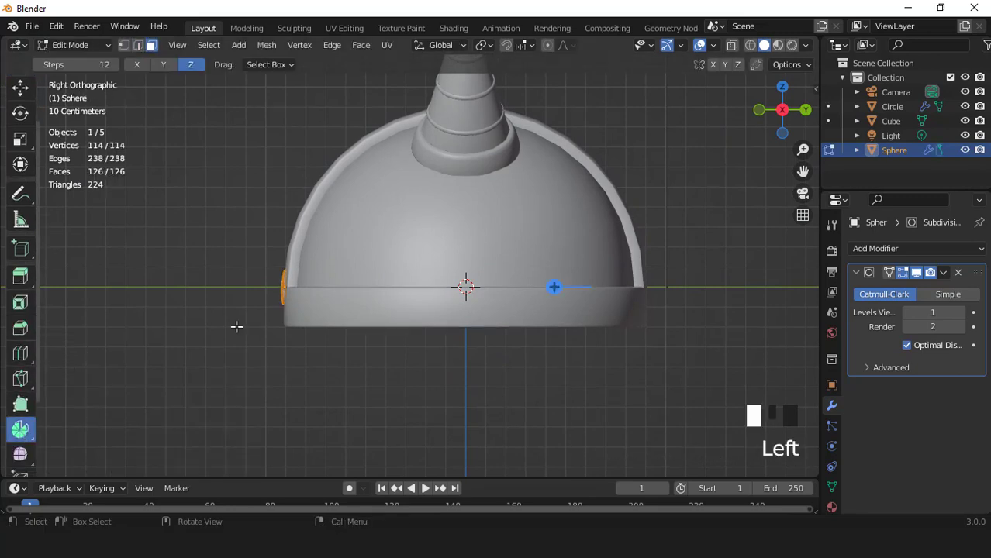
left_click(137, 66)
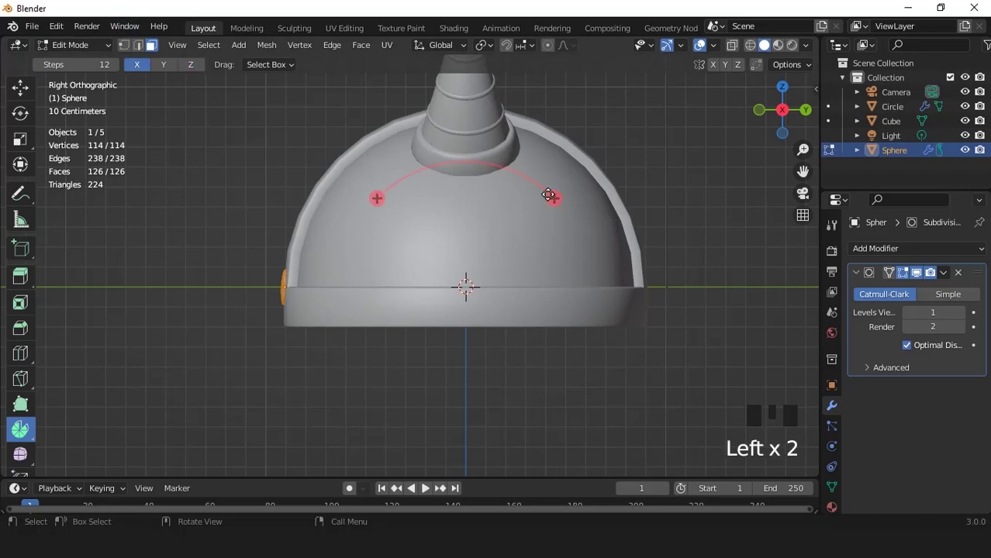
left_click_drag(555, 199, 378, 279)
left_click(192, 338)
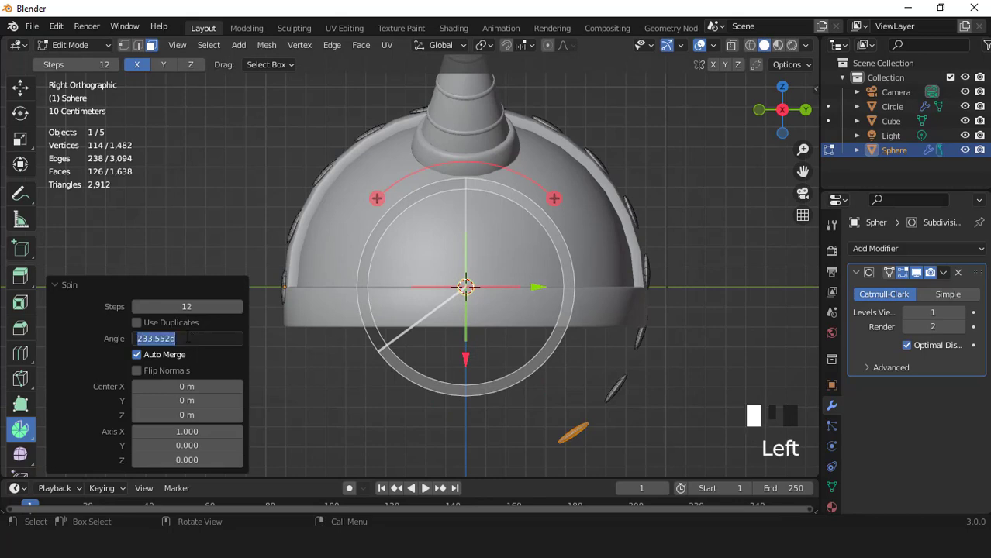
type("180")
key("Return")
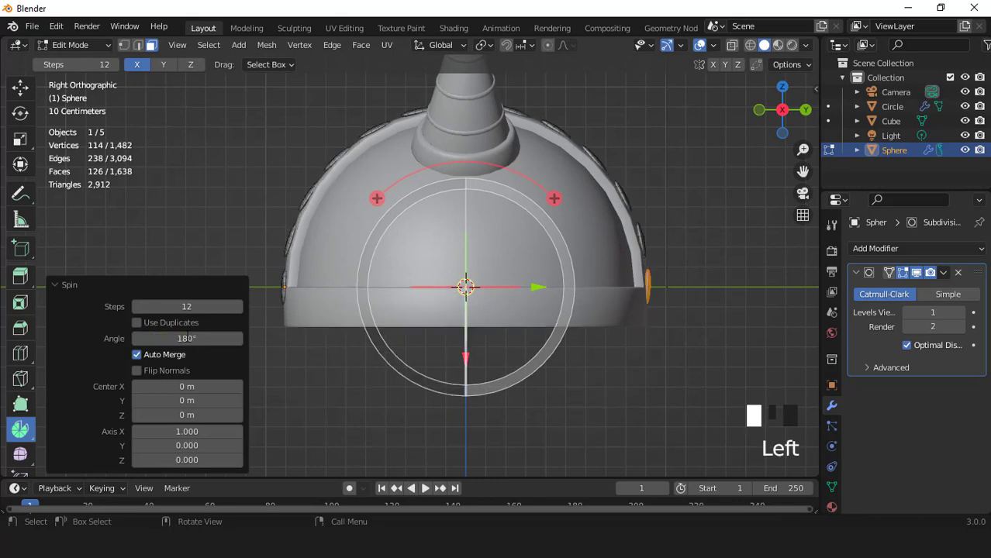
Make the spin use duplicates with 6 steps, and return to Object Mode with the selection tool active.
left_click(137, 322)
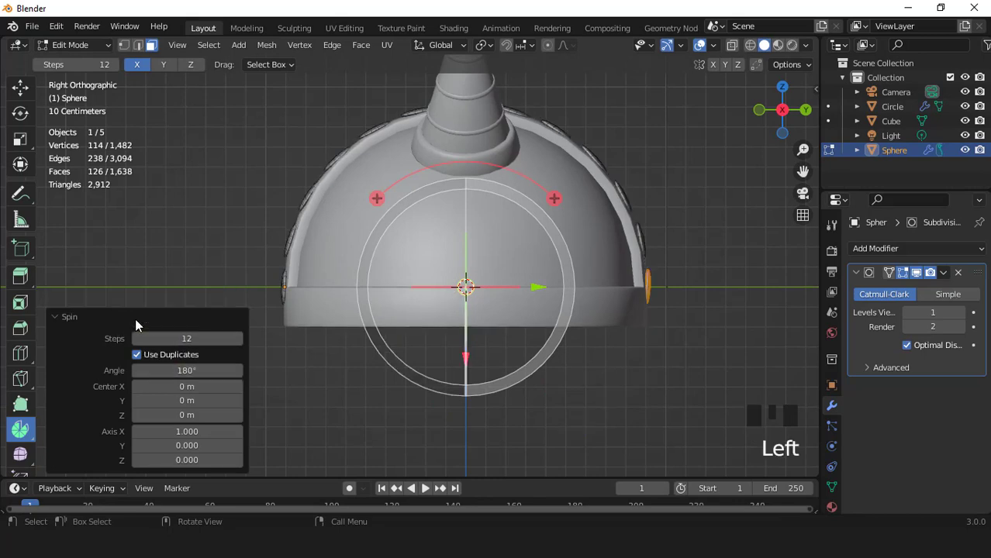
left_click(188, 339)
type("6")
key("Return")
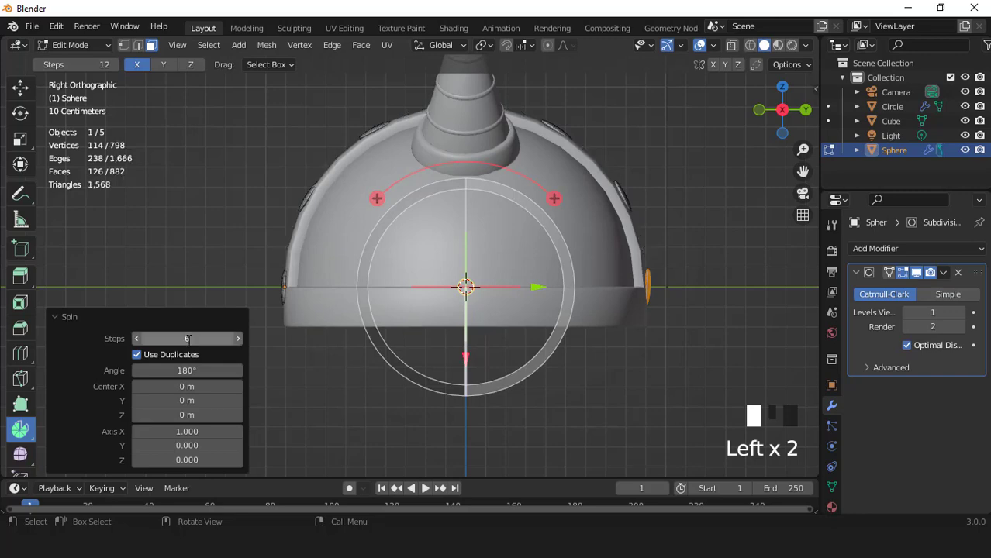
scroll(379, 191, "down", 2)
middle_click_drag(379, 191, 419, 271)
scroll(17, 101, "up", 3)
left_click(20, 91)
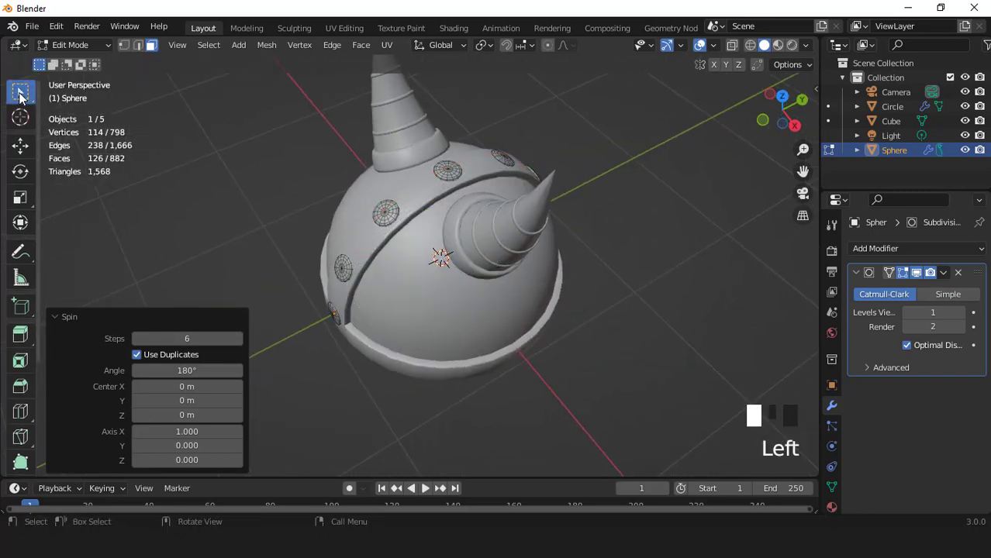
key("Tab")
Duplicate the row of band studs and rotate the copy 90° around the global Y axis.
middle_click_drag(307, 186, 547, 181)
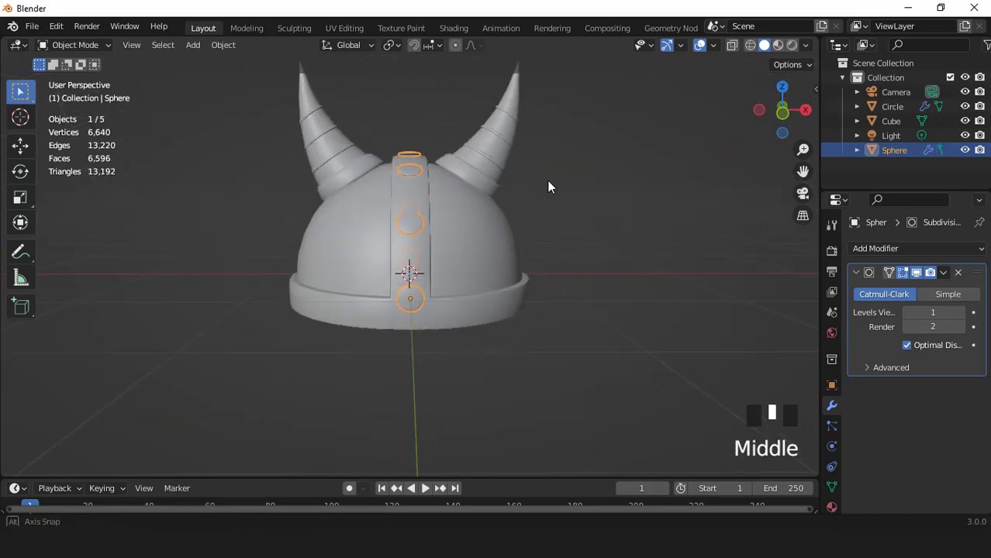
scroll(471, 234, "up", 2)
key("KP_1")
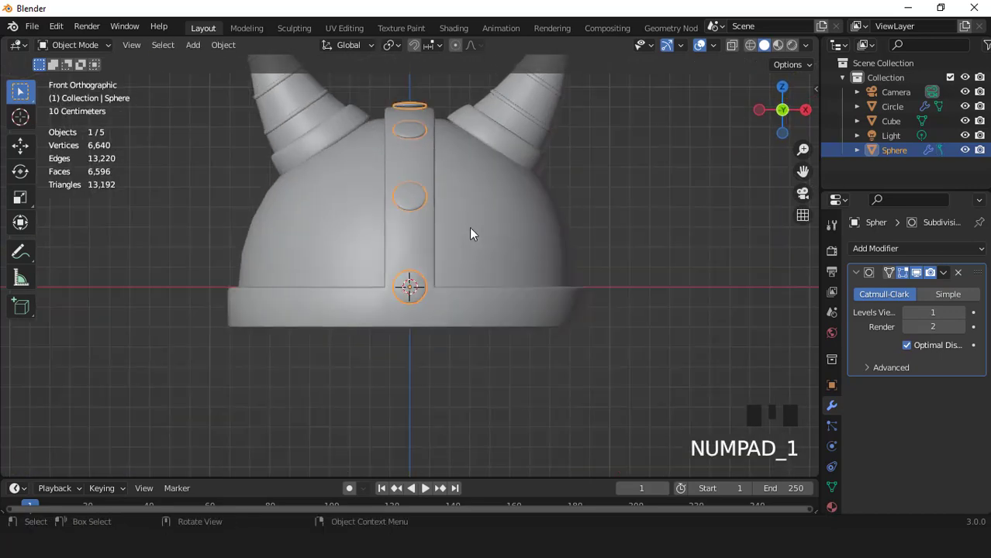
key("shift+d")
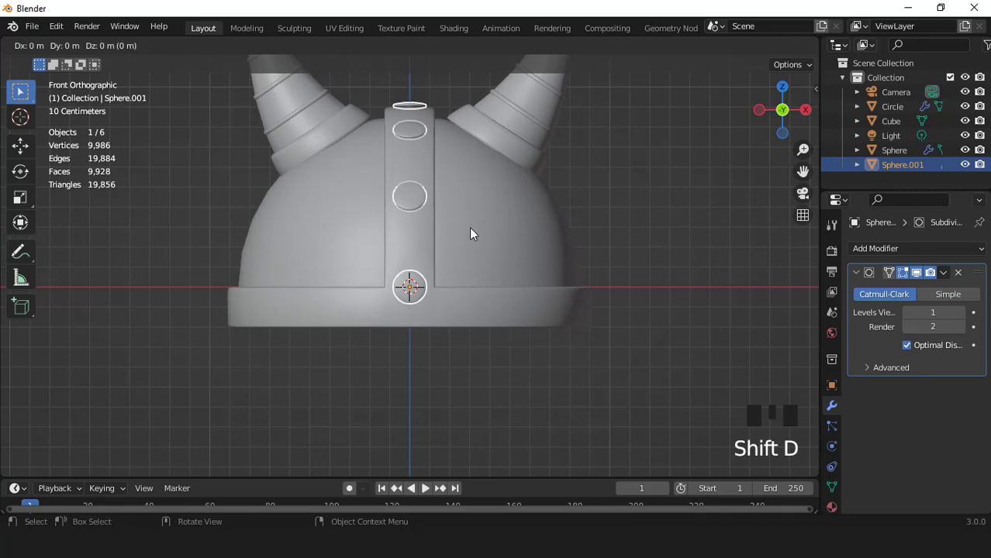
type("ry90")
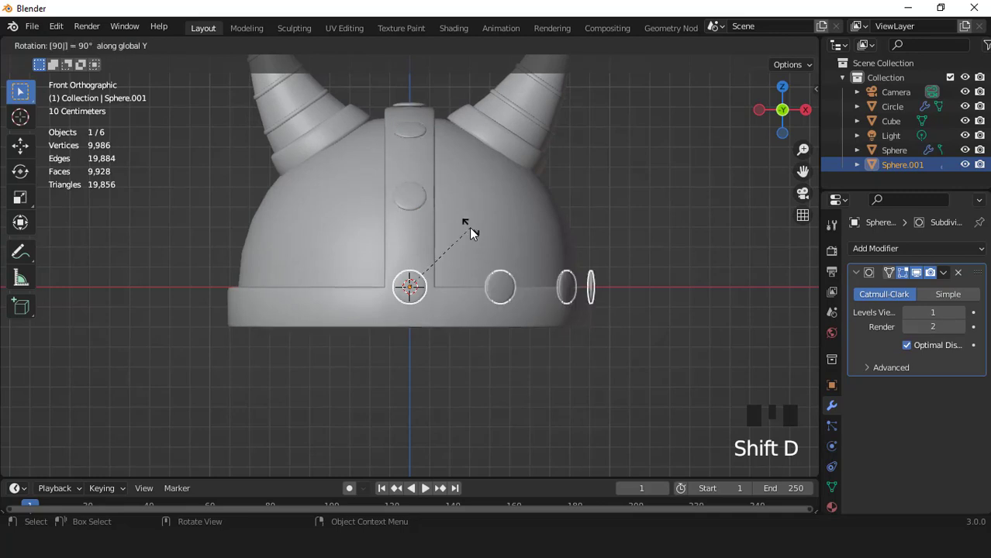
key("Return")
Lower the duplicated studs about 0.103 m along Z onto the helmet's rim and apply all their transforms.
scroll(469, 227, "up", 2)
key("g")
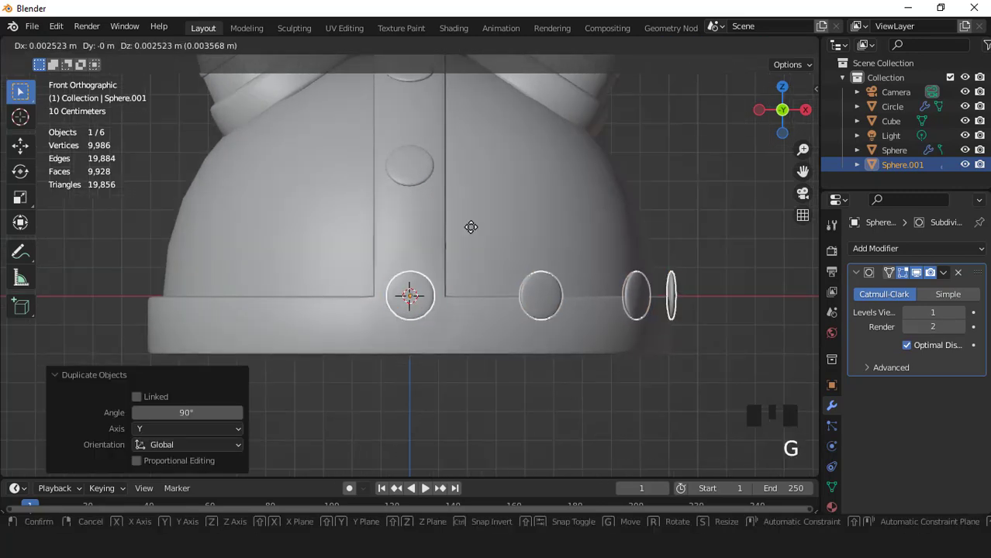
key("z")
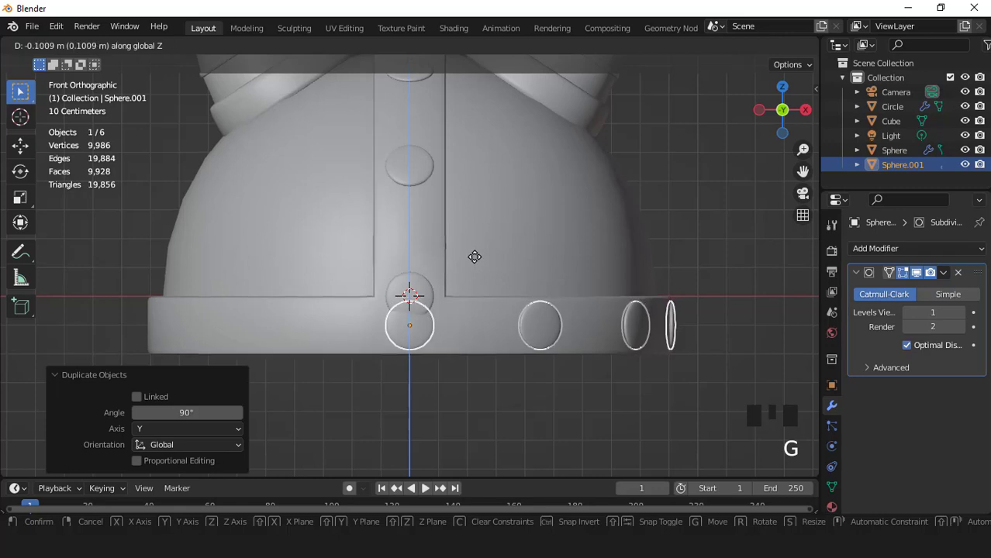
left_click(477, 260)
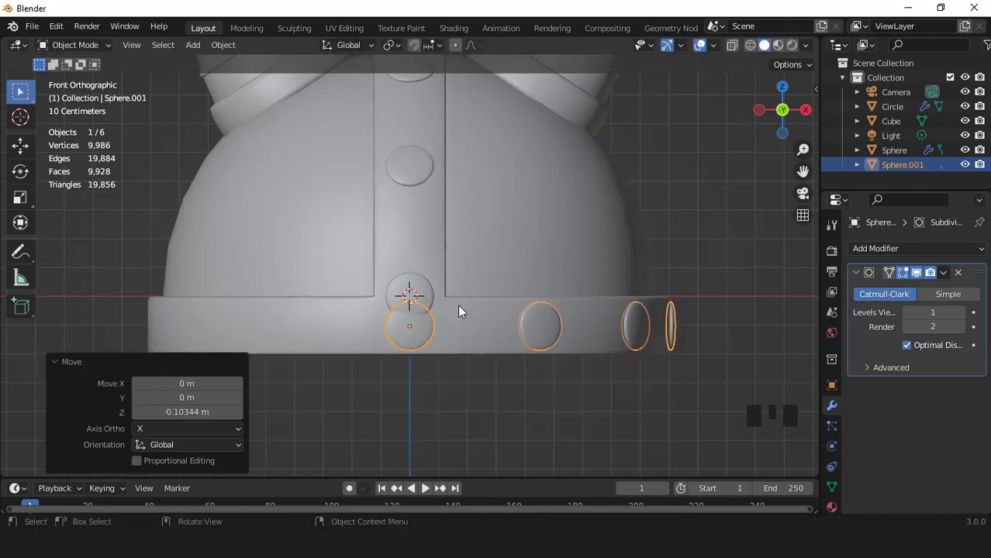
key("ctrl+a")
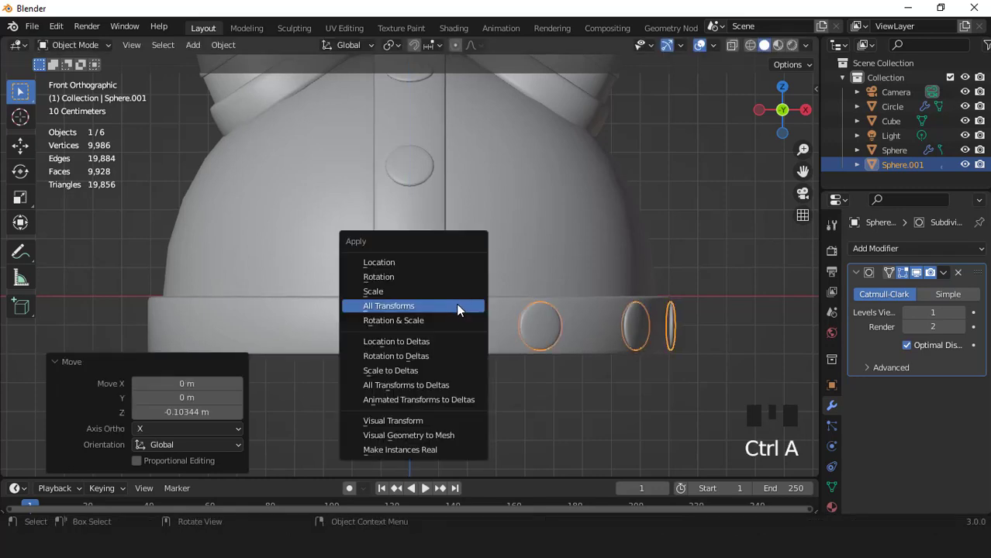
left_click(456, 304)
Symmetrize the rim studs outside the centre line from +X to -X to fill the rim's other half.
key("Tab")
scroll(458, 304, "down", 1)
key("1")
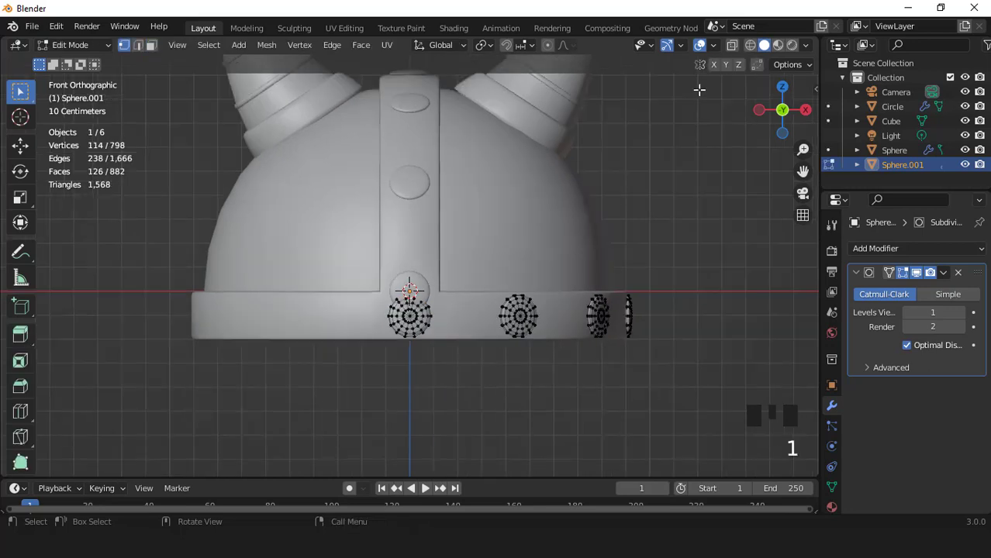
left_click(729, 46)
left_click_drag(472, 241, 663, 408)
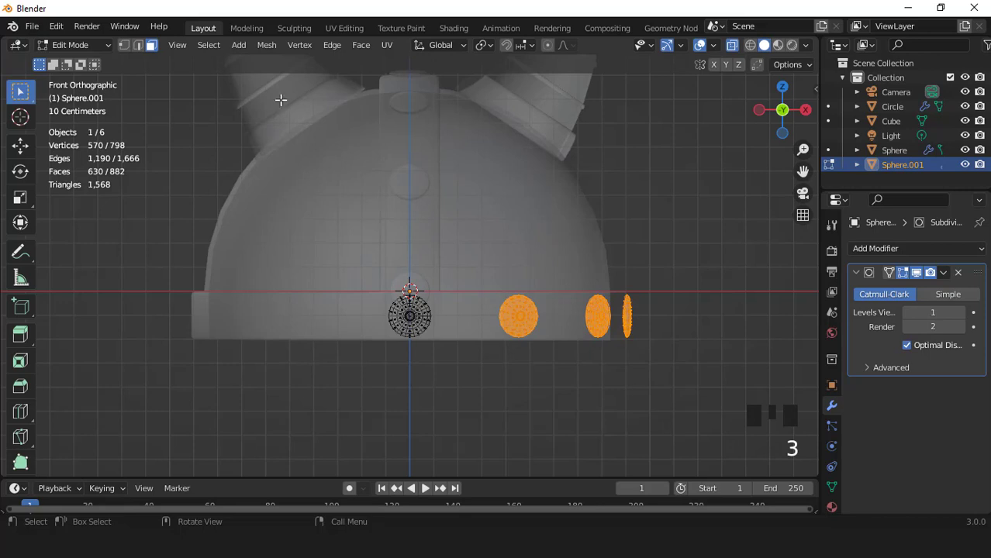
left_click(266, 45)
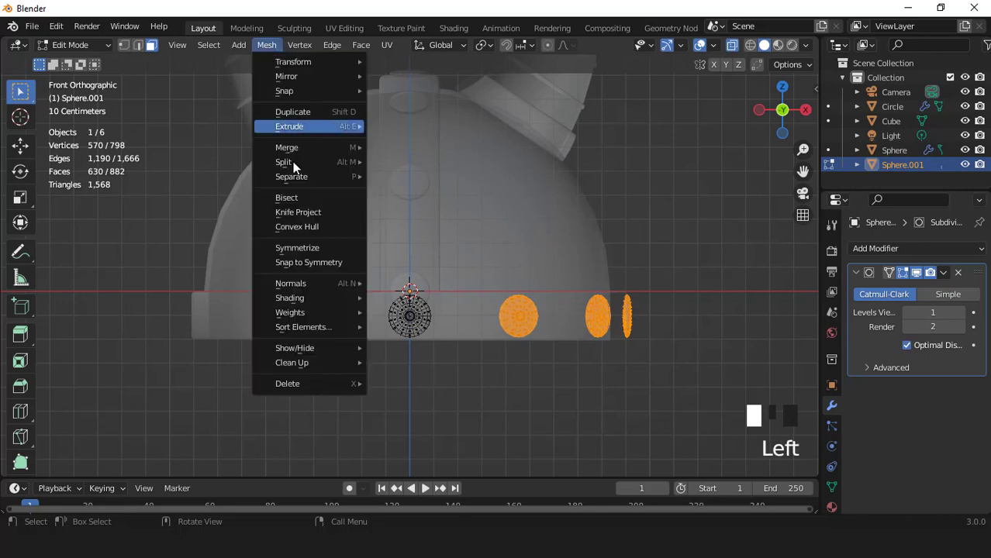
left_click(300, 249)
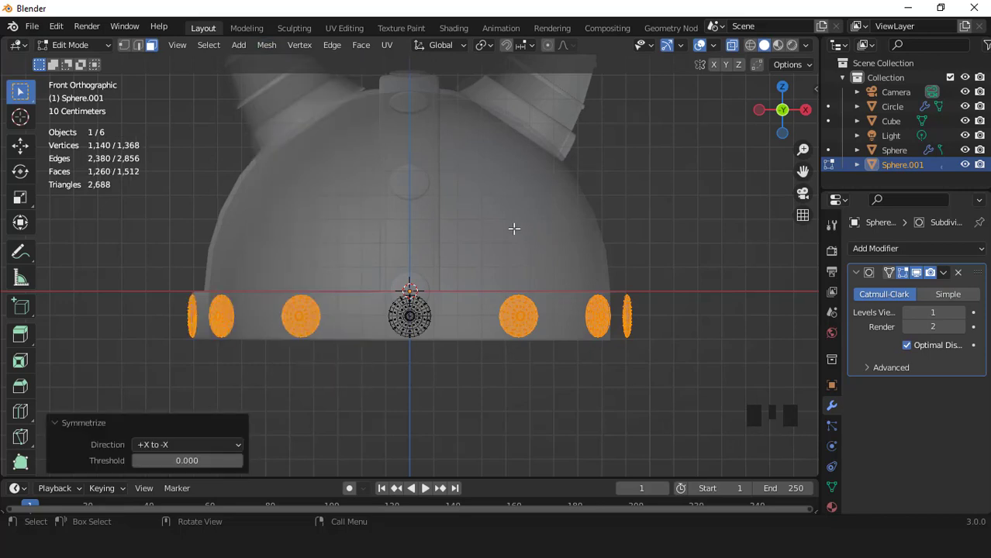
key("Tab")
left_click(416, 290)
key("Tab")
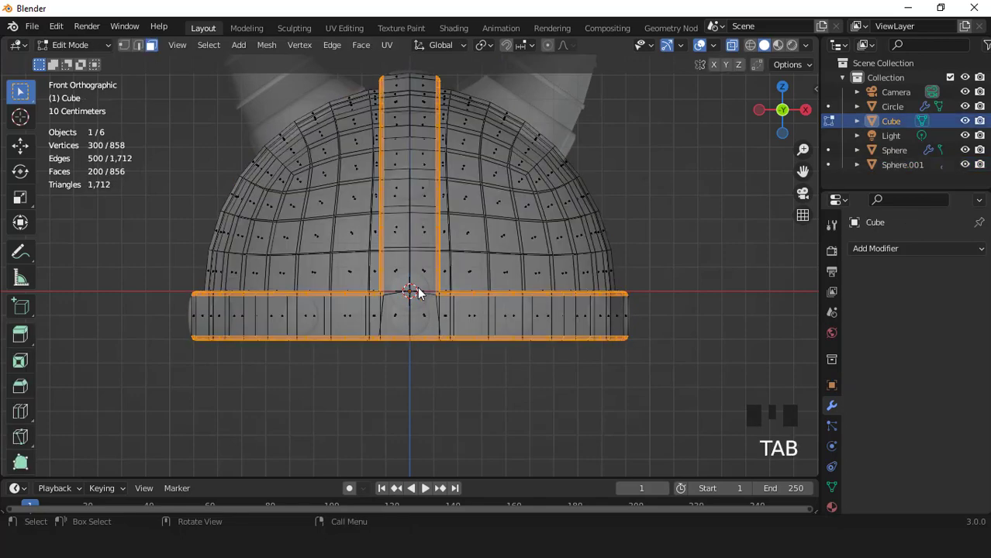
key("Tab")
Delete the vertices of the central band's lowest front and back studs, and return to Object Mode with X-ray off.
left_click(415, 283)
key("Tab")
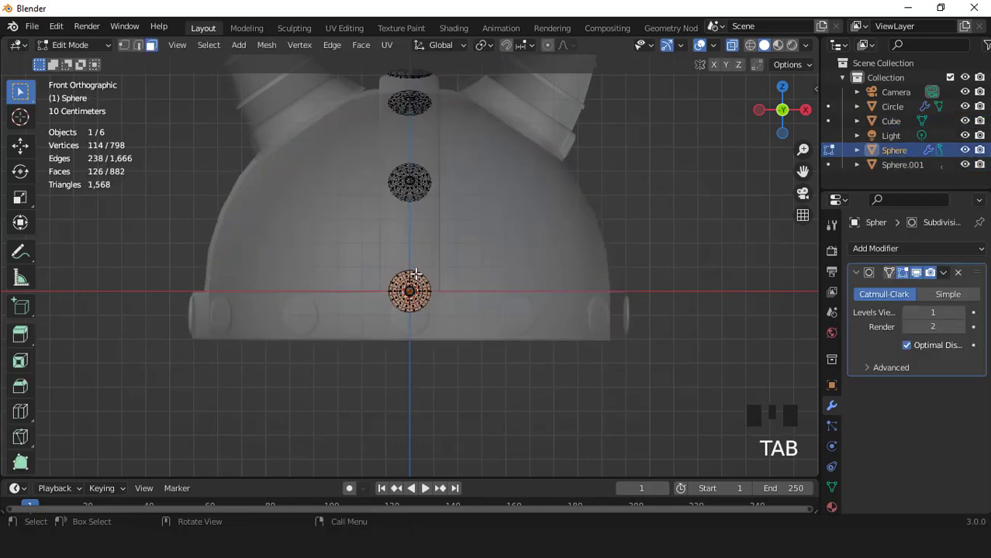
key("1")
left_click_drag(367, 256, 451, 316)
key("x")
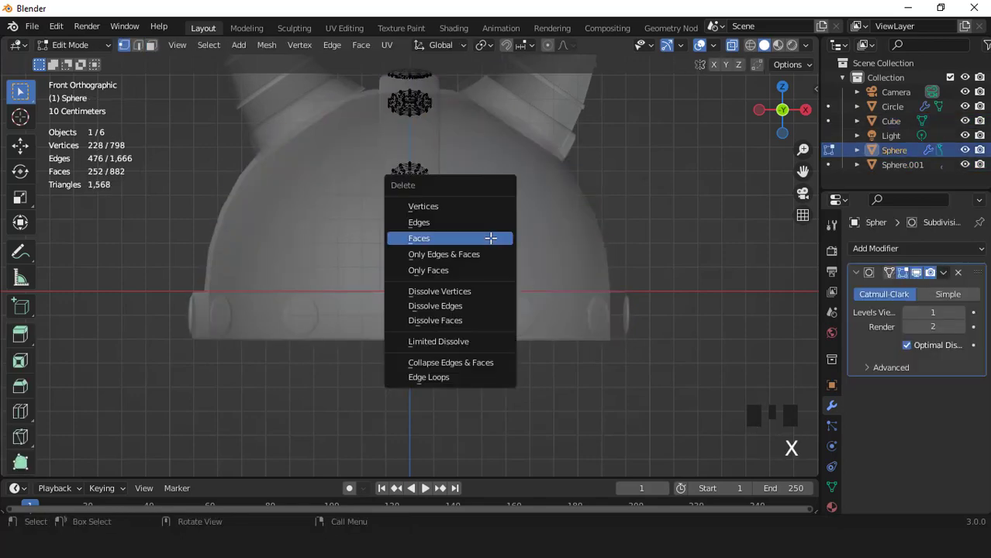
left_click(462, 206)
key("Tab")
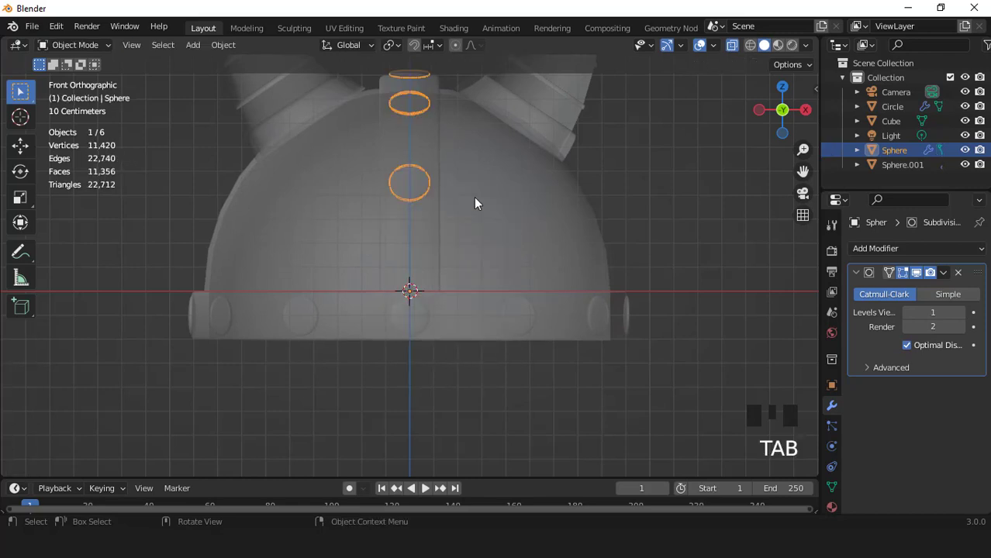
left_click(733, 45)
Join the central band's studs and the rim's studs into one object.
scroll(446, 242, "down", 2)
middle_click_drag(447, 242, 379, 318)
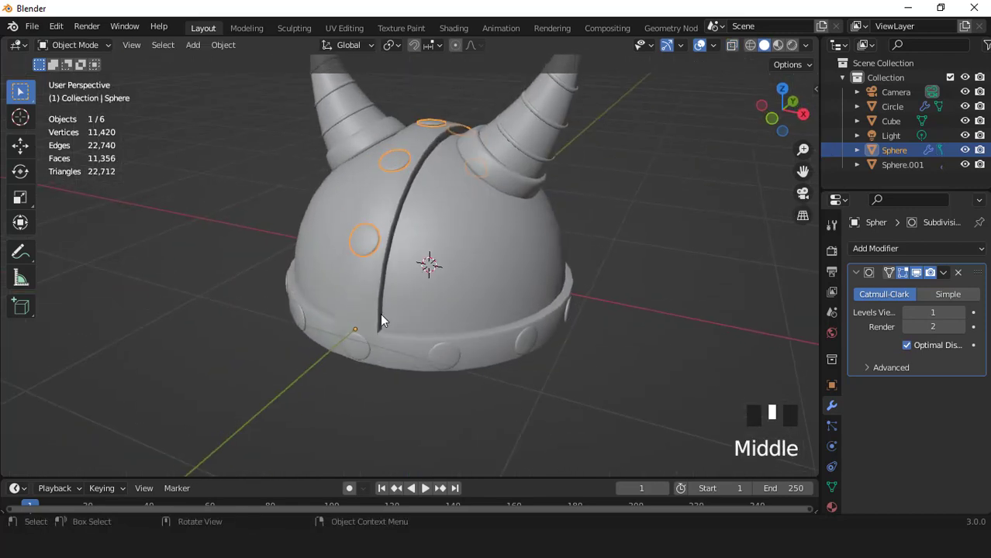
left_click(358, 344, "shift")
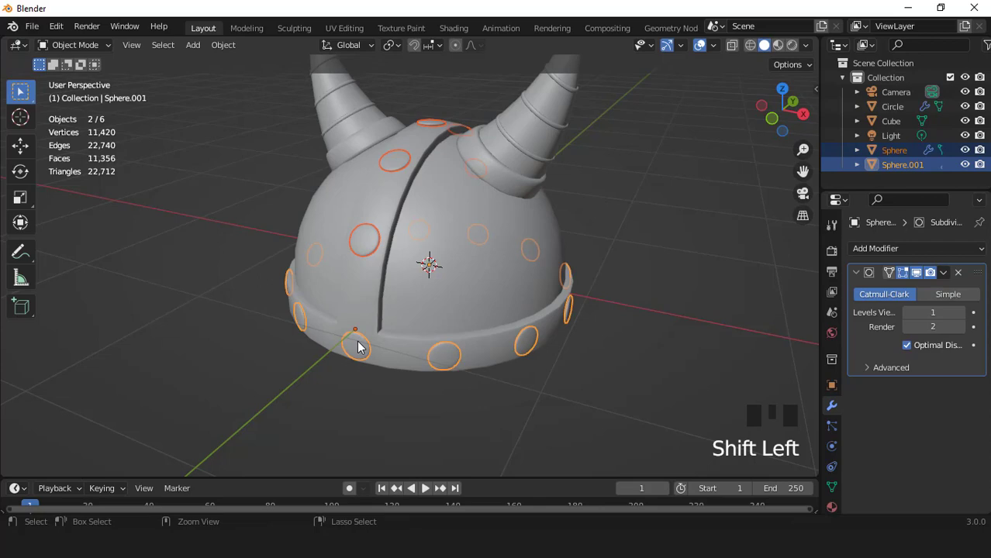
key("ctrl+j")
Show the helmet from the front in rendered shading, lit by the studio environment instead of the scene world.
key("KP_1")
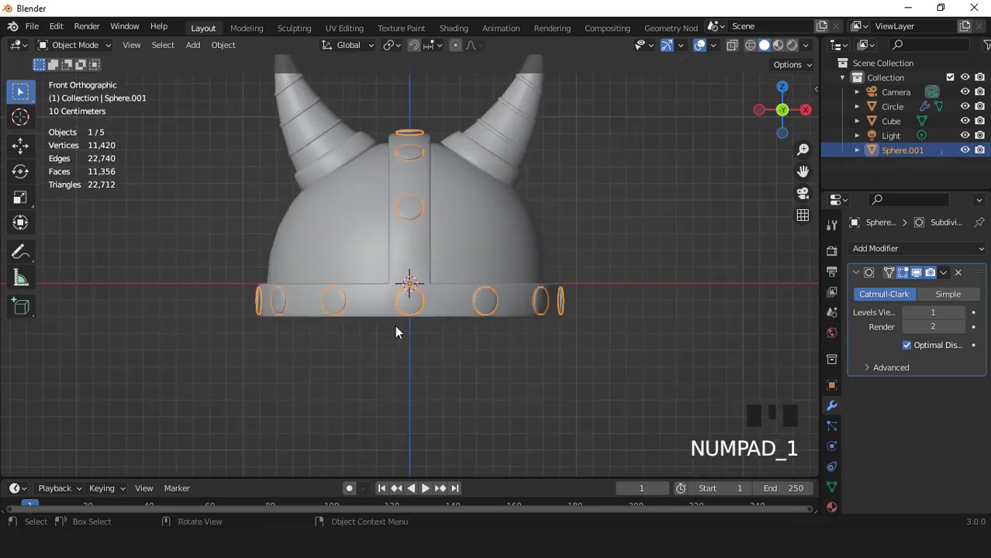
middle_click_drag(441, 225, 427, 299, "shift")
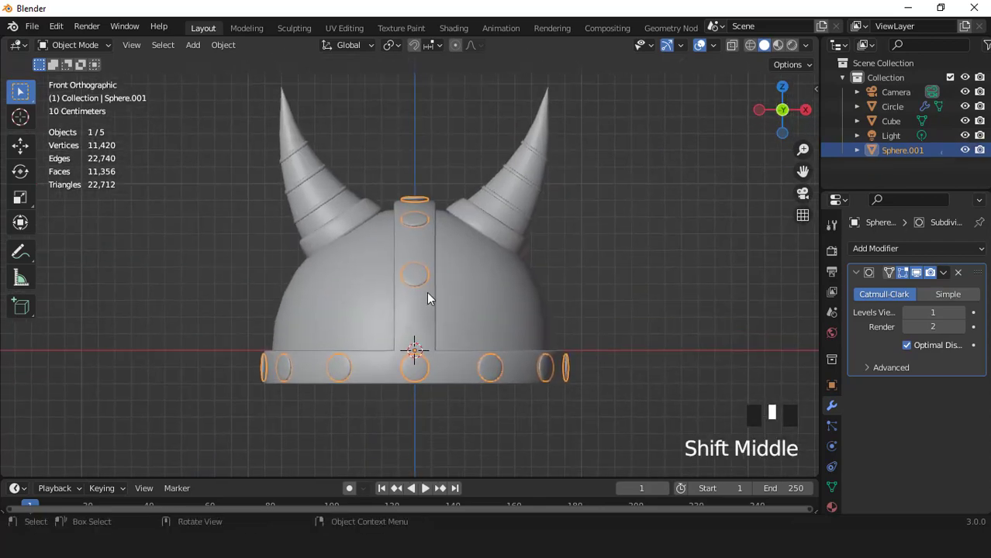
left_click(791, 45)
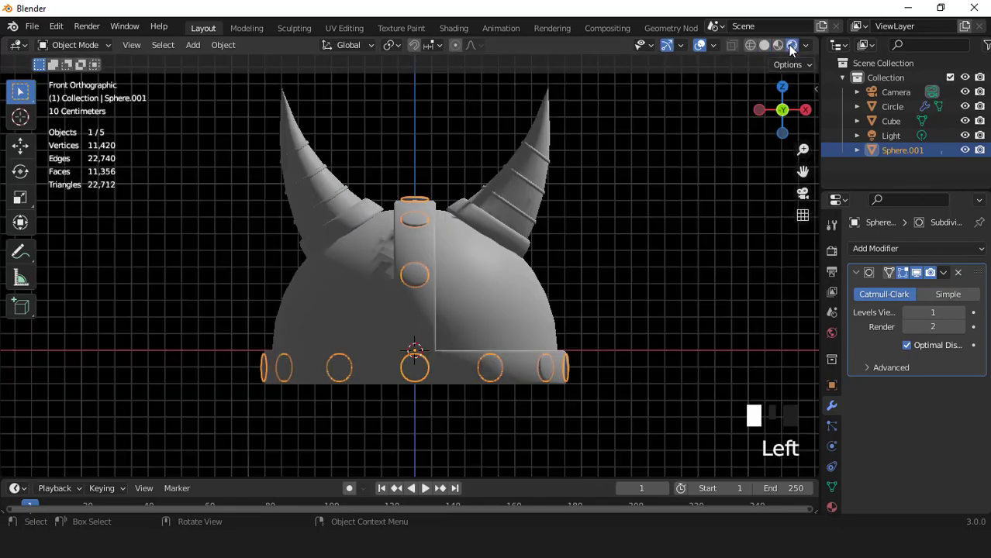
left_click(806, 45)
left_click(723, 133)
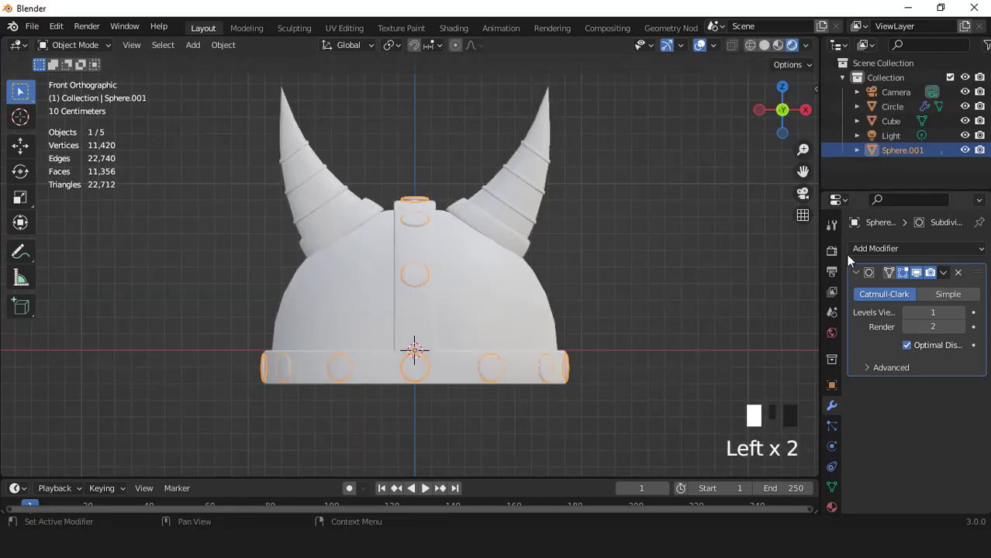
Enable ambient occlusion, bloom and a transparent film in the Eevee render settings.
left_click(831, 251)
left_click(866, 351)
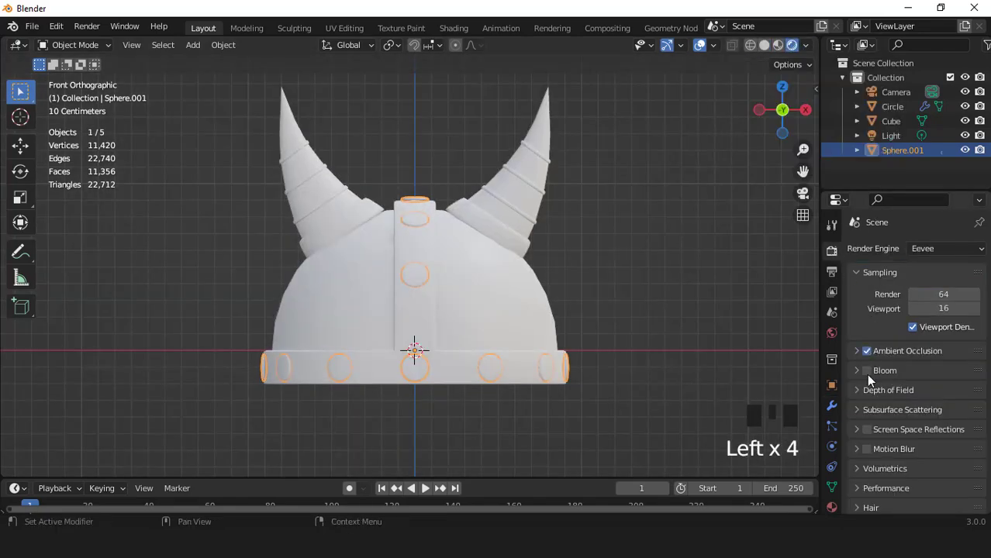
left_click(865, 376)
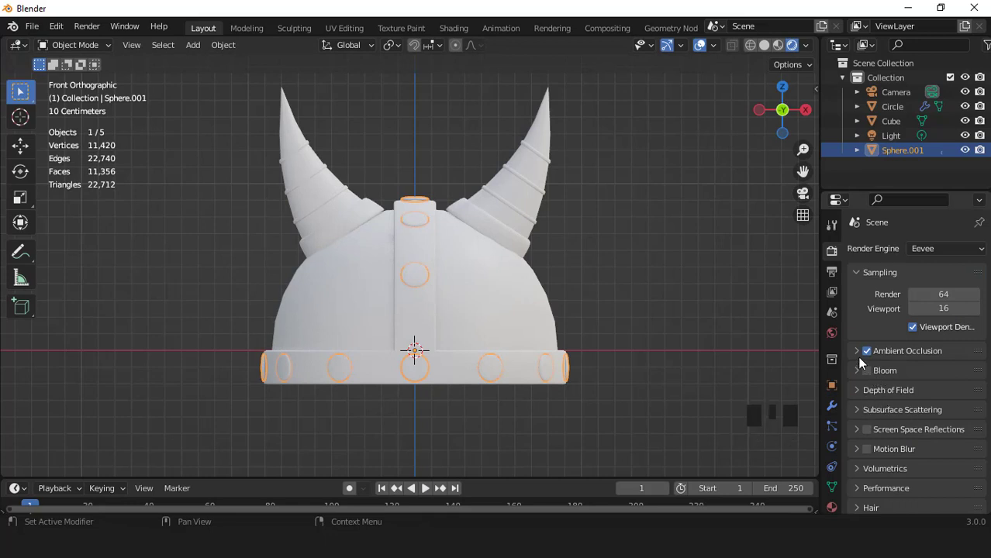
left_click(867, 371)
scroll(874, 403, "down", 4)
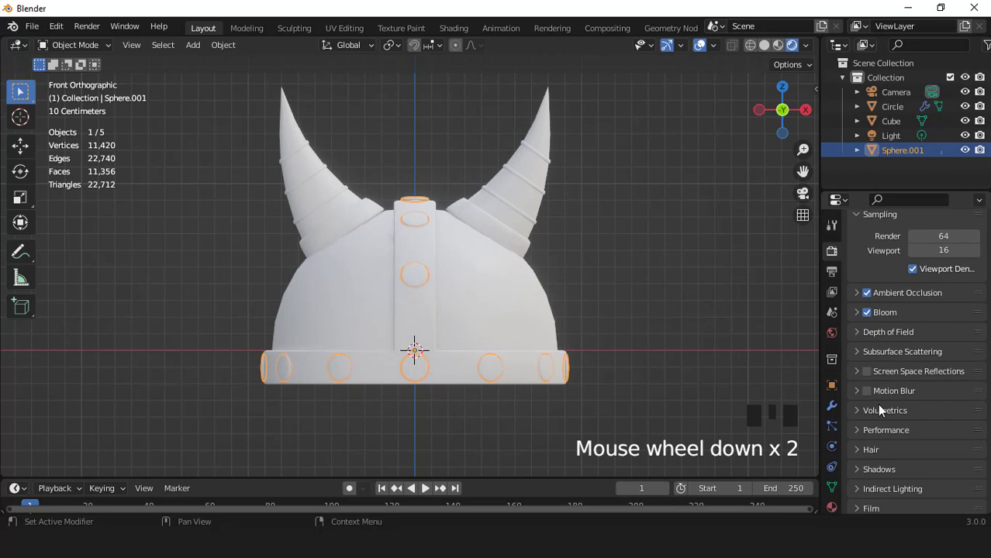
left_click(864, 451)
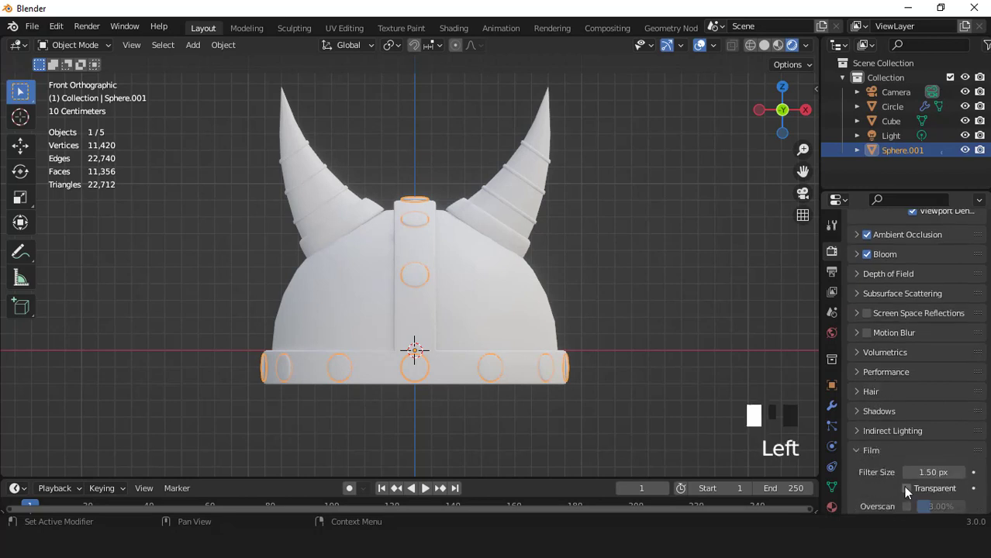
left_click(906, 489)
Turn off the viewport display of the horns' Mirror modifier.
left_click(507, 294)
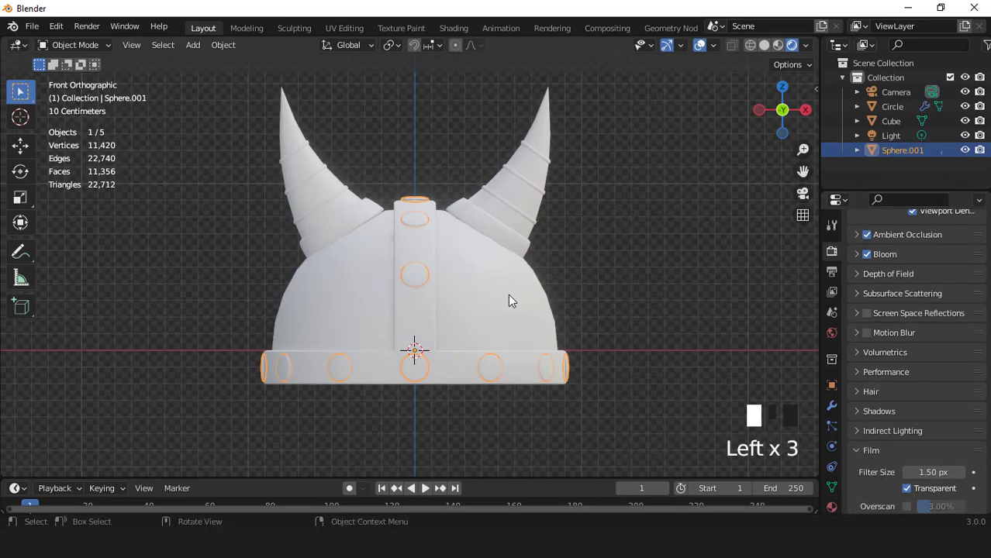
scroll(471, 268, "up", 1)
scroll(471, 267, "up", 1)
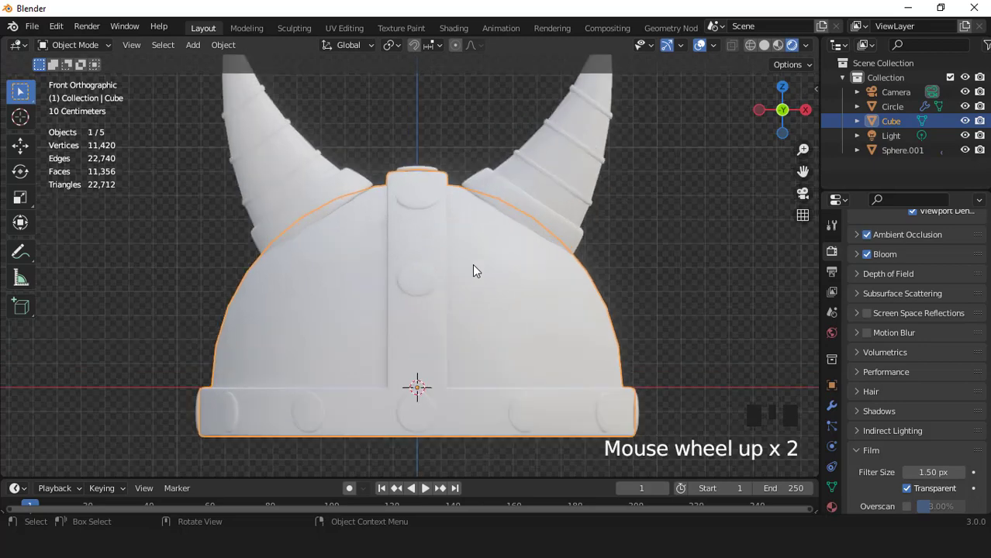
left_click(505, 186)
scroll(560, 325, "down", 1)
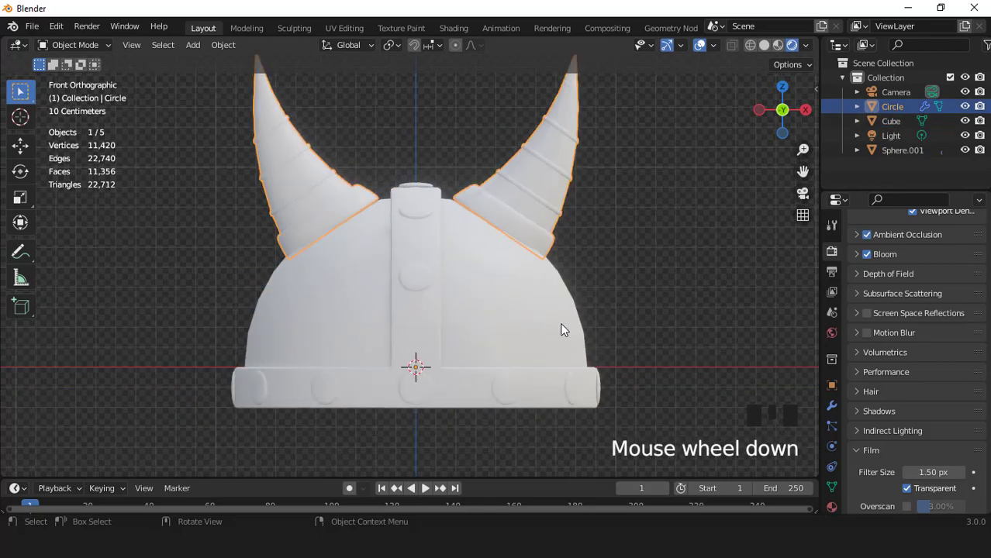
scroll(598, 241, "down", 1)
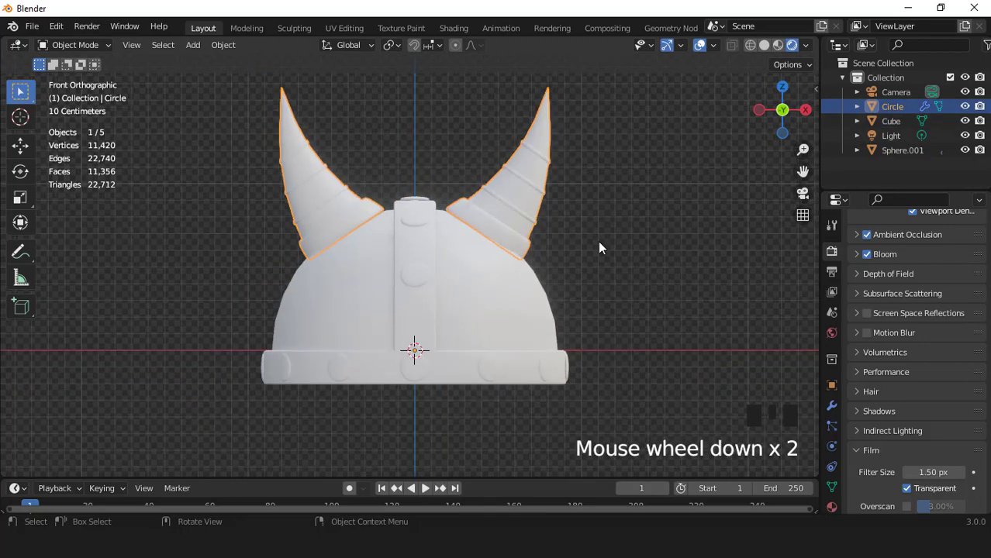
left_click(831, 404)
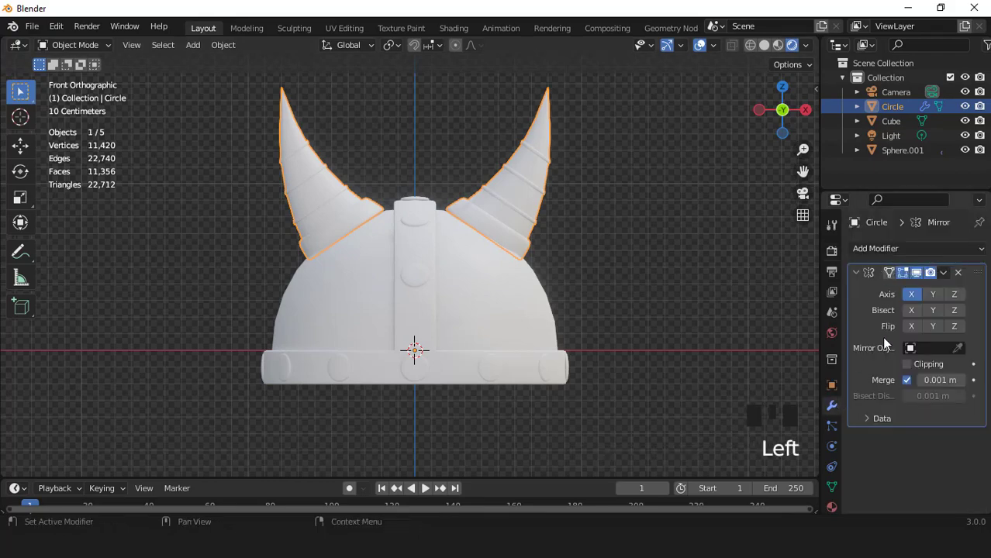
left_click(915, 272)
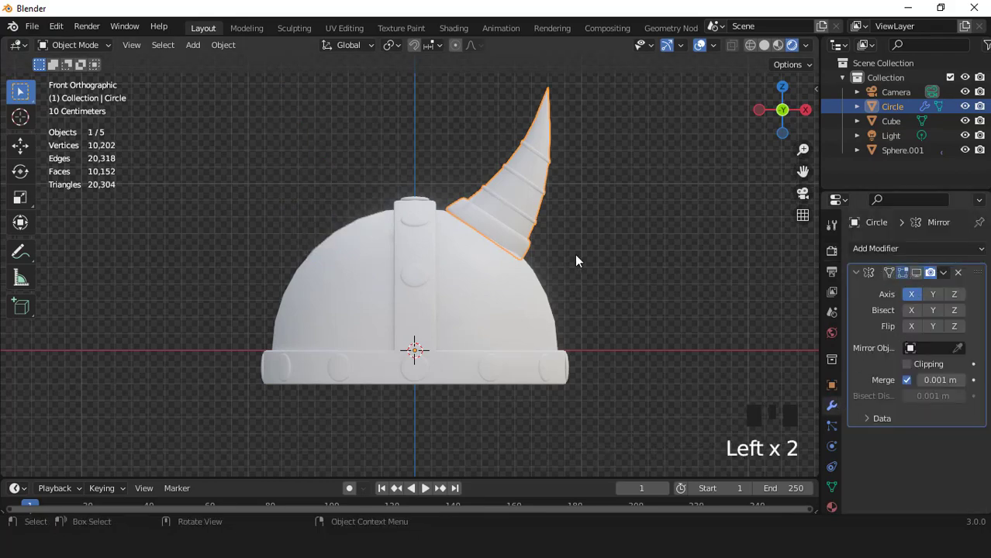
Set the horn's origin to its own geometry, so it rotates about its centre.
middle_click_drag(576, 261, 503, 265, "shift")
scroll(502, 263, "up", 4)
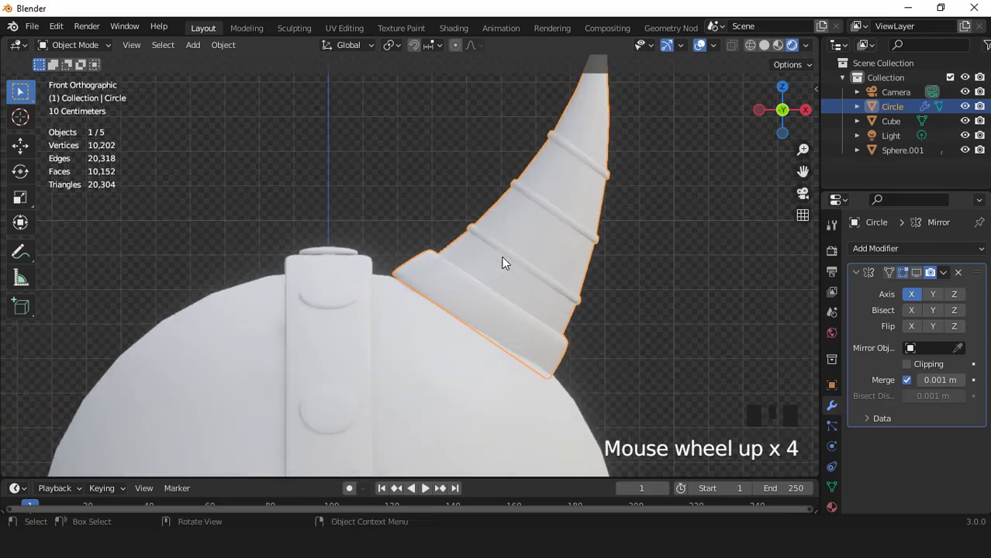
key("r")
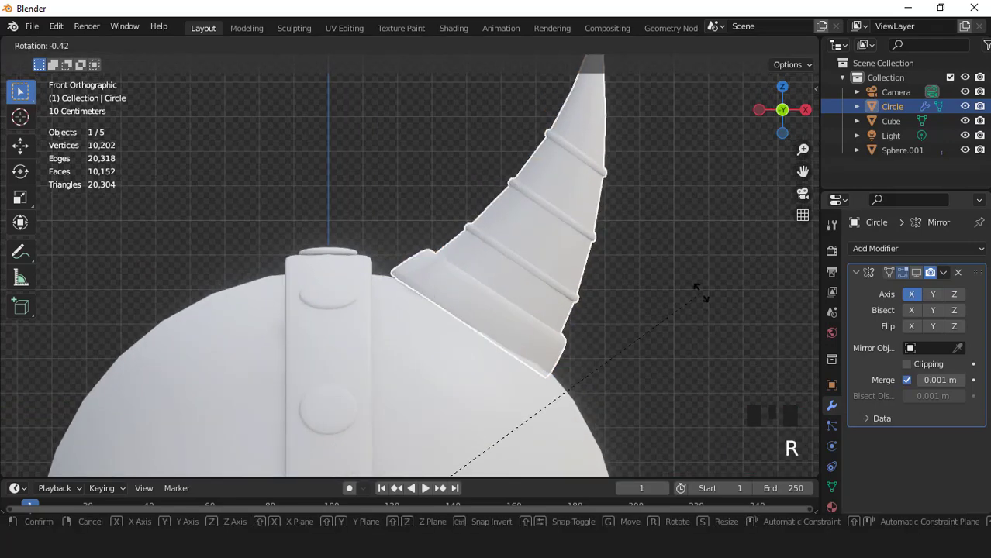
right_click(701, 292)
right_click(516, 239)
mouse_move(500, 290)
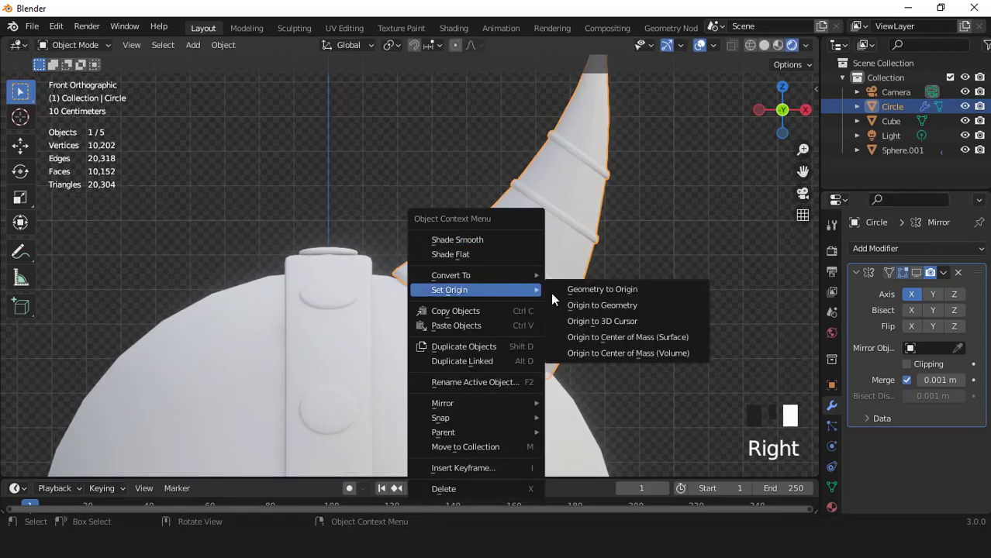
left_click(606, 302)
Rotate the horn about -2.79° in the front view and check its fit on the dome with overlays hidden.
scroll(656, 310, "down", 1)
key("r")
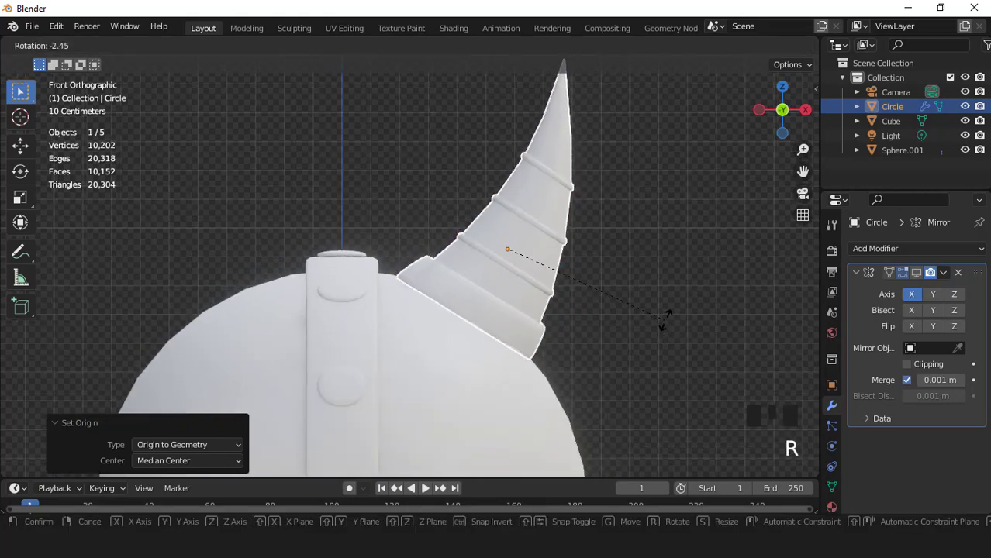
left_click(664, 318)
scroll(660, 233, "down", 1)
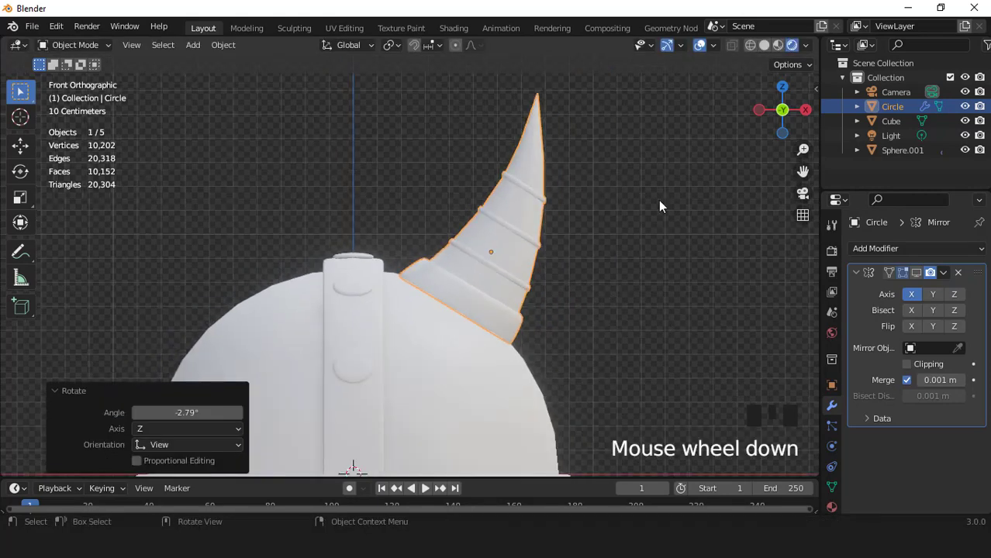
left_click(700, 44)
middle_click_drag(660, 165, 529, 301)
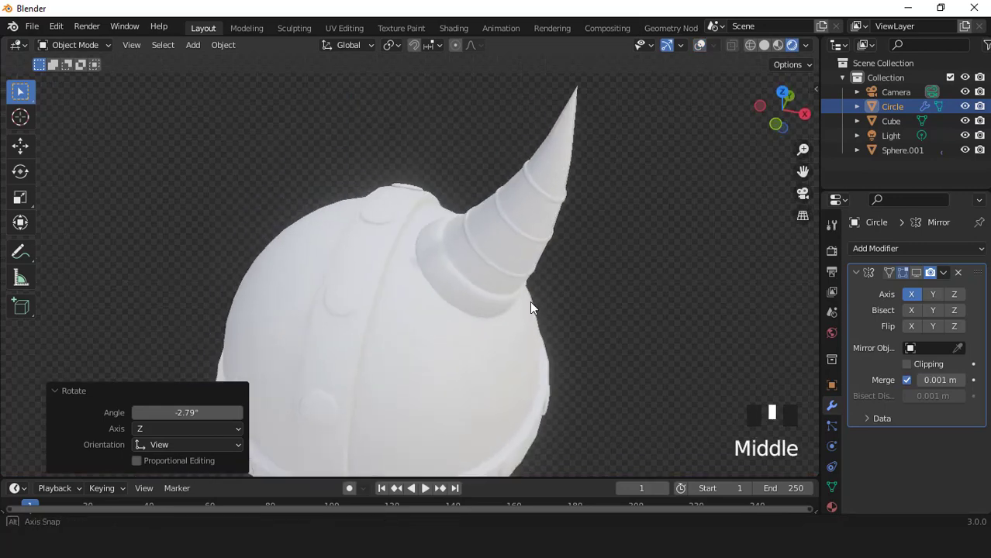
scroll(637, 255, "up", 2)
Move the horn in the front view by about -0.009 m in X and -0.005 m in Z, closer to the dome.
key("KP_1")
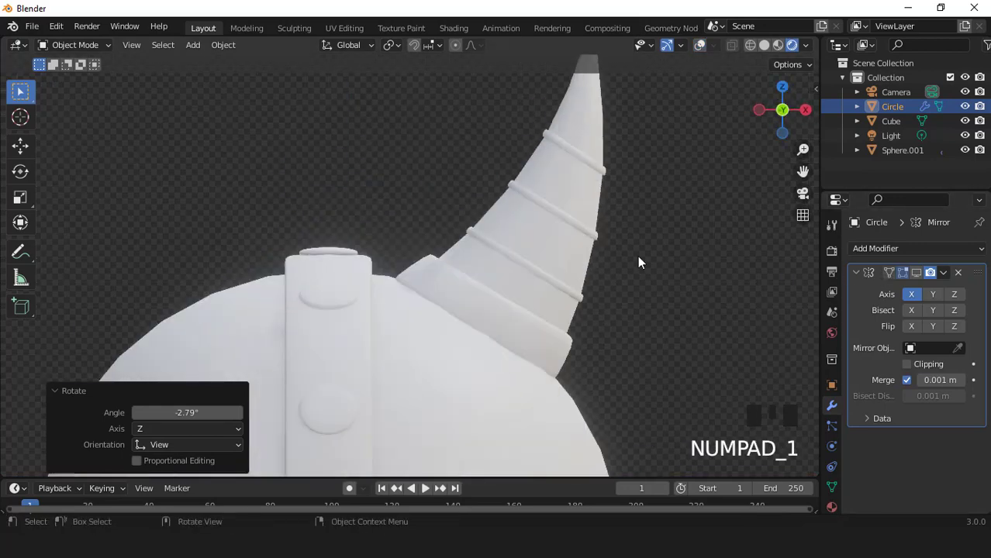
scroll(653, 249, "up", 1)
key("g")
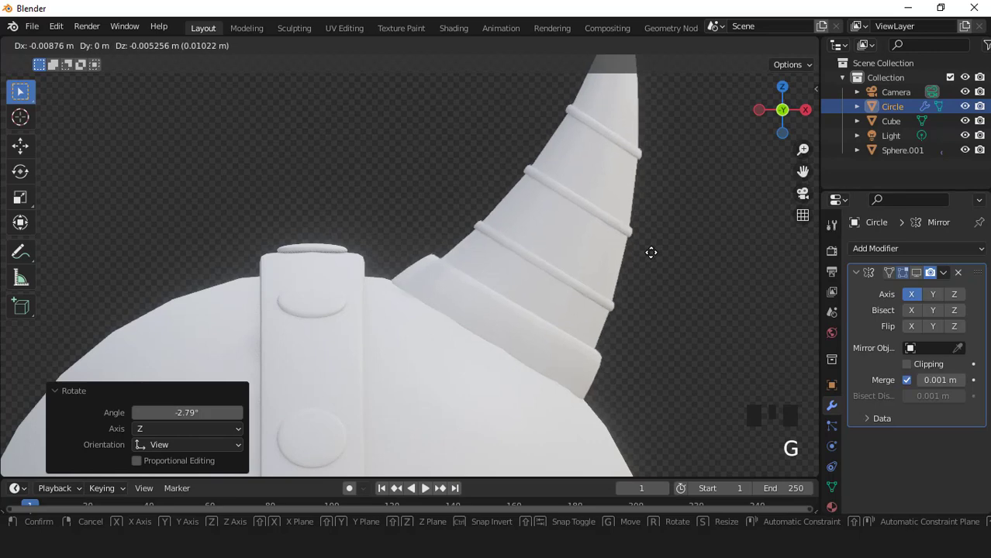
left_click(651, 258)
scroll(651, 258, "down", 2)
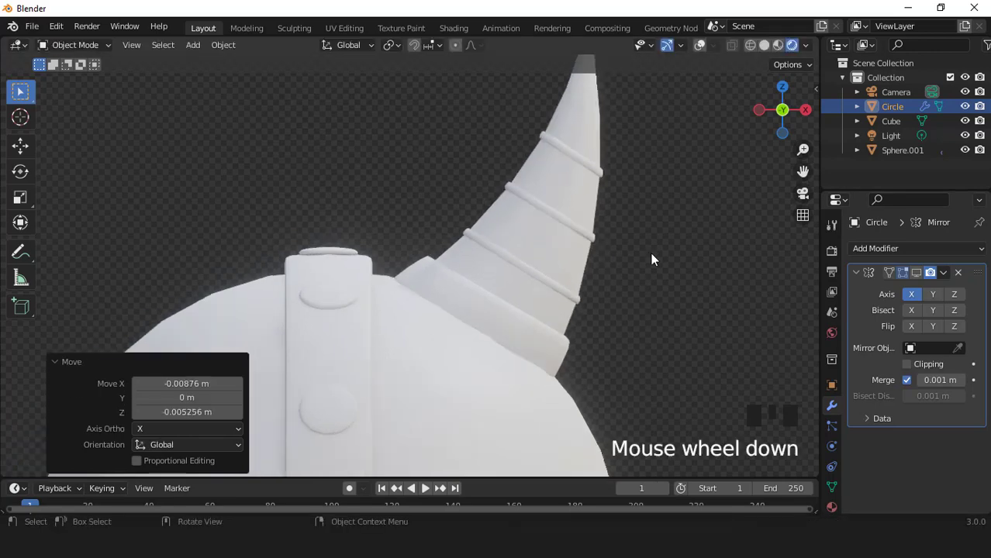
Turn on the viewport display of the horn's Mirror modifier and set its geometry to the origin with overlays visible.
left_click(915, 275)
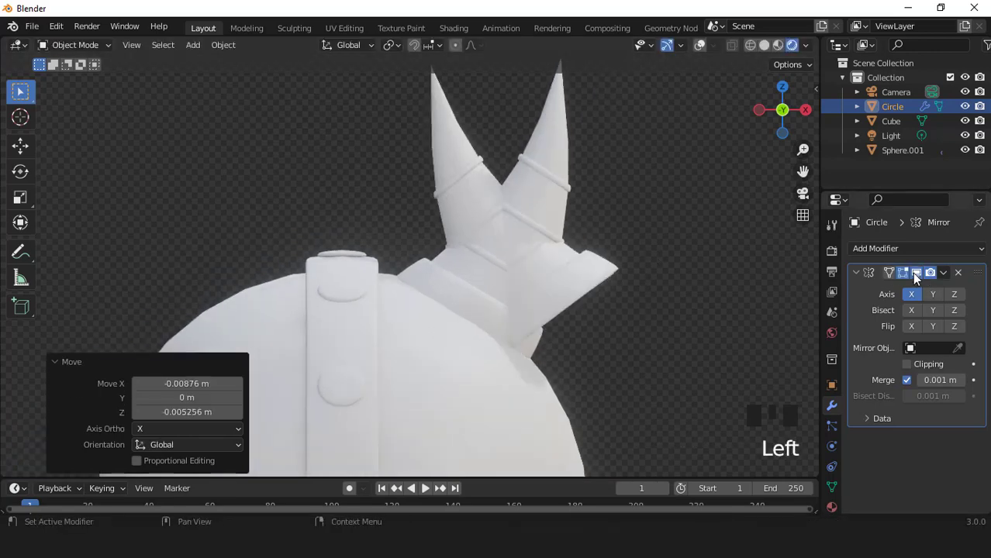
left_click(698, 45)
right_click(494, 179)
mouse_move(494, 179)
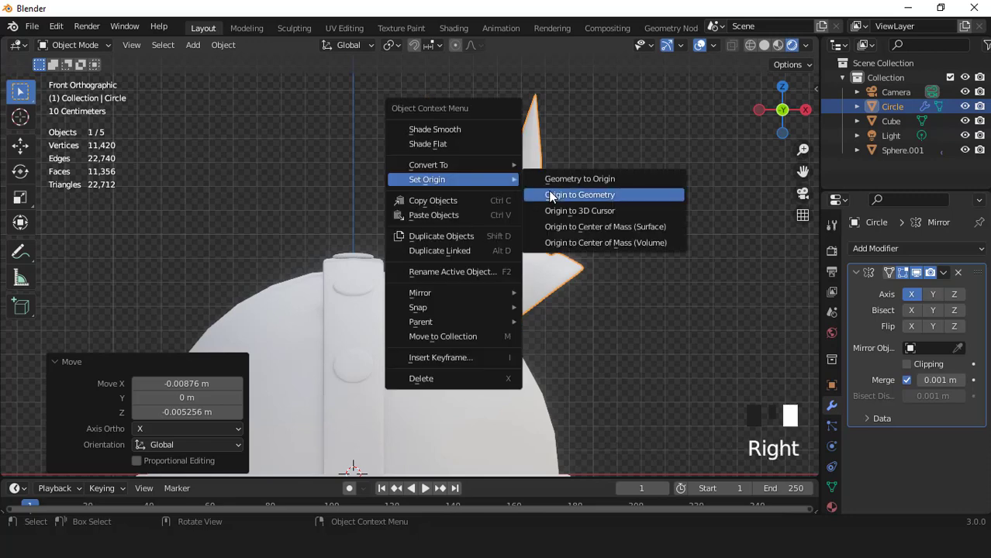
left_click(589, 179)
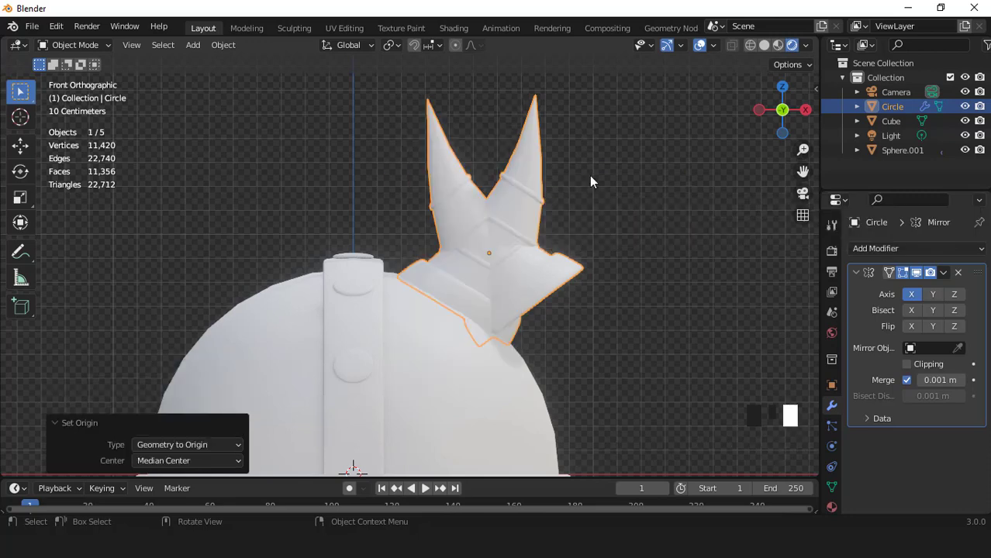
Apply all transforms to the horn so it mirrors across the helmet, and check both horns without overlays.
key("ctrl+a")
left_click(511, 214)
middle_click_drag(511, 213, 419, 318)
left_click(698, 45)
middle_click_drag(620, 128, 568, 248)
left_click(702, 46)
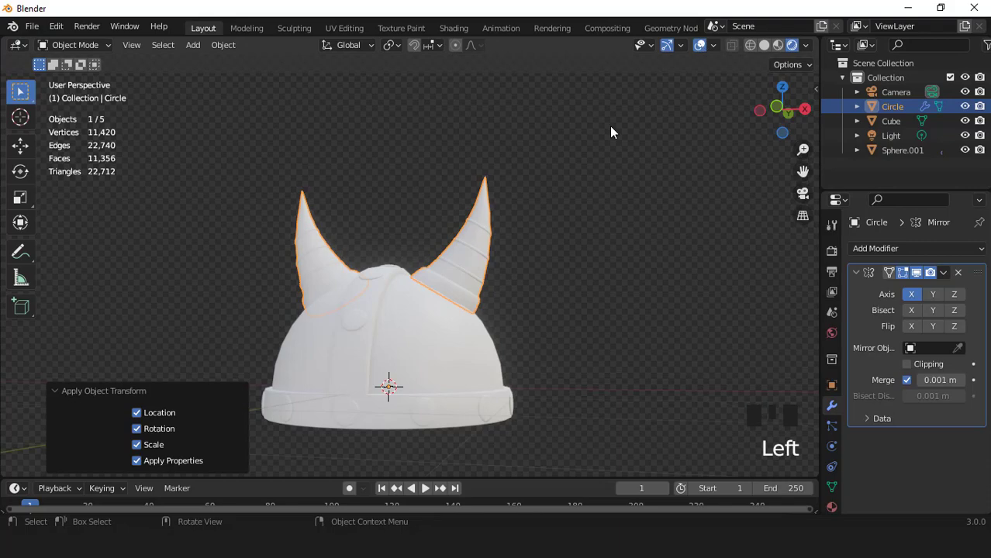
Add a new material to the helmet's dome and bands, seen from the front.
key("KP_1")
middle_click_drag(517, 292, 486, 242, "shift")
left_click(487, 242)
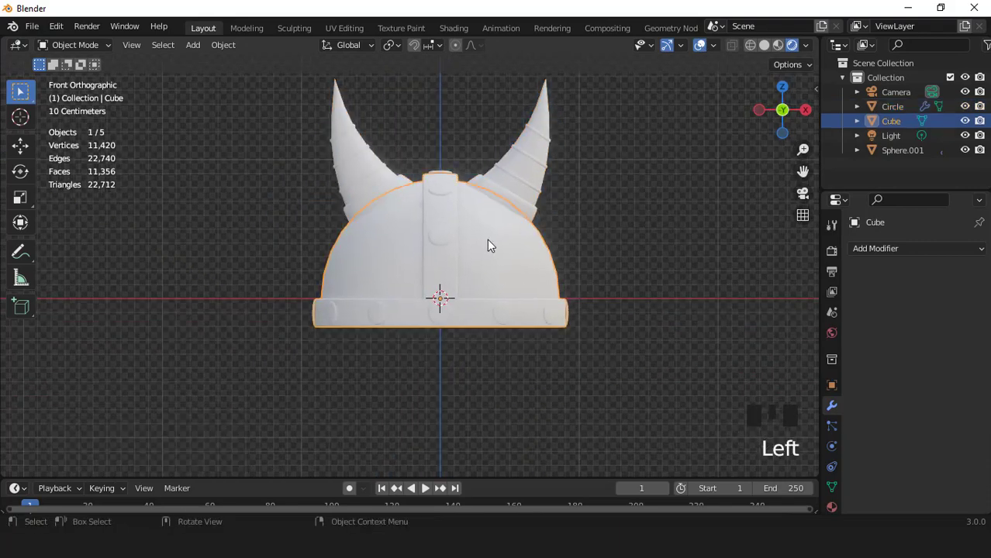
left_click(831, 506)
left_click(914, 309)
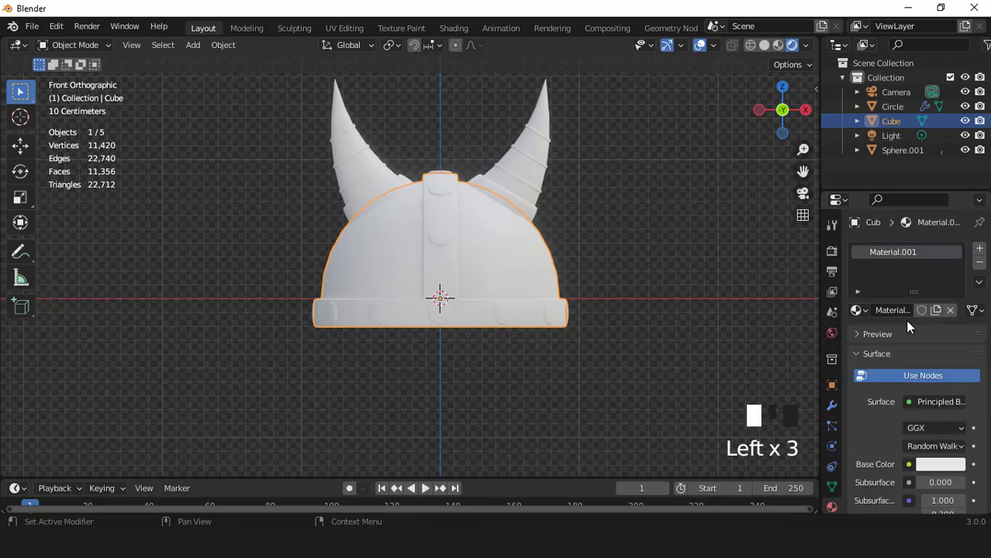
Set the dome material's metallic to 1.000, roughness to 0.384 and base colour value to 0.604.
scroll(920, 430, "down", 3)
left_click_drag(955, 473, 951, 473)
scroll(888, 468, "down", 3)
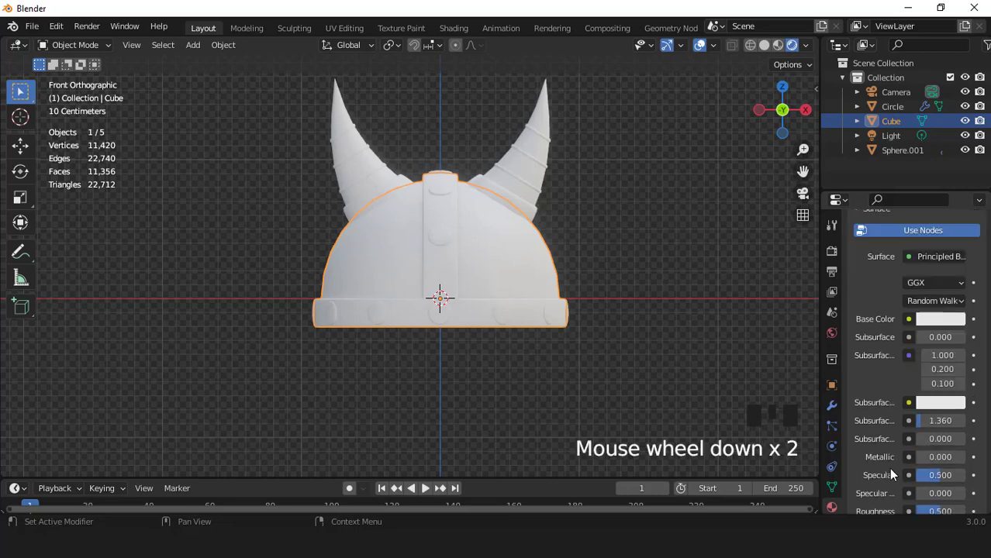
left_click_drag(918, 428, 965, 428)
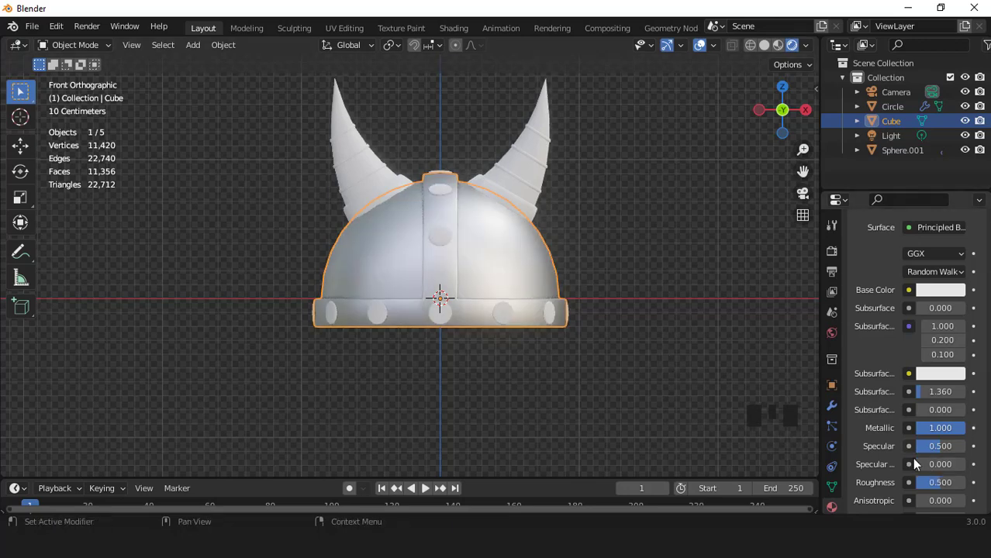
left_click_drag(937, 482, 930, 482)
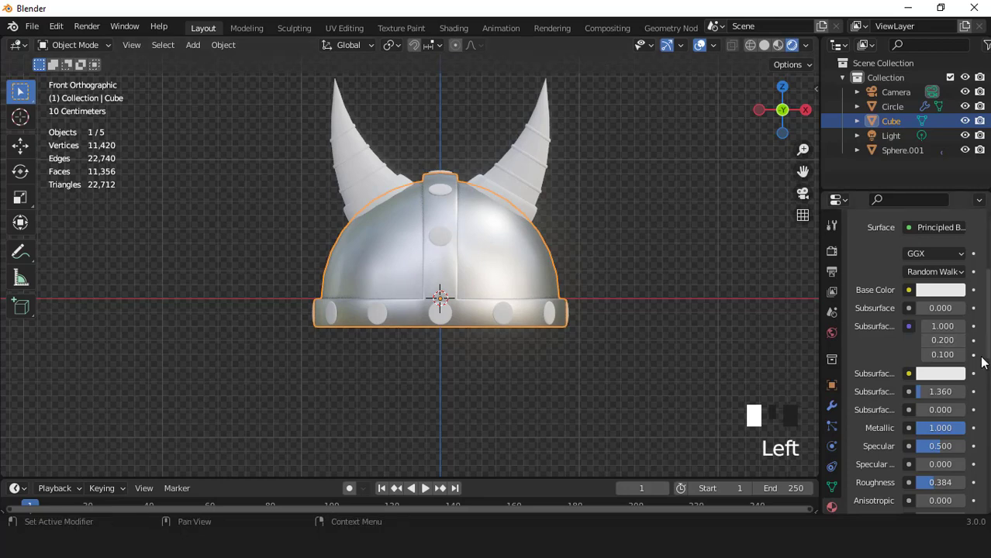
left_click(932, 288)
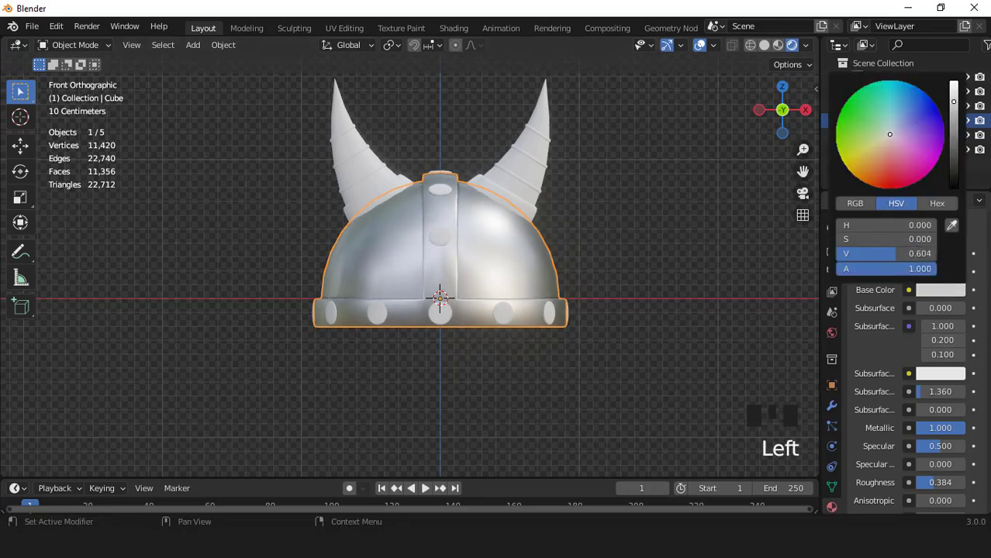
Give the studs an independent copy of the dome's material and darken its base colour to value 0.147.
left_click(447, 239)
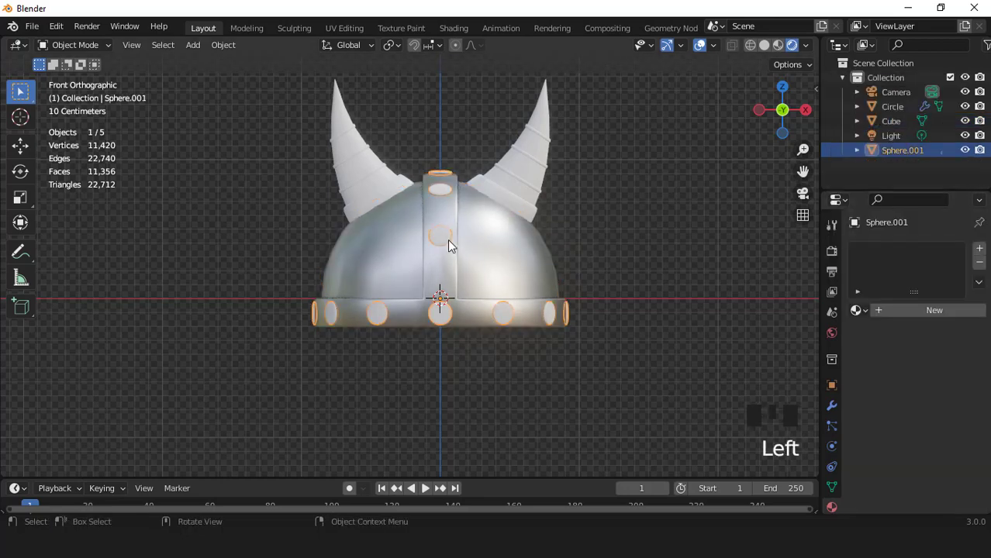
left_click(855, 310)
left_click(958, 313)
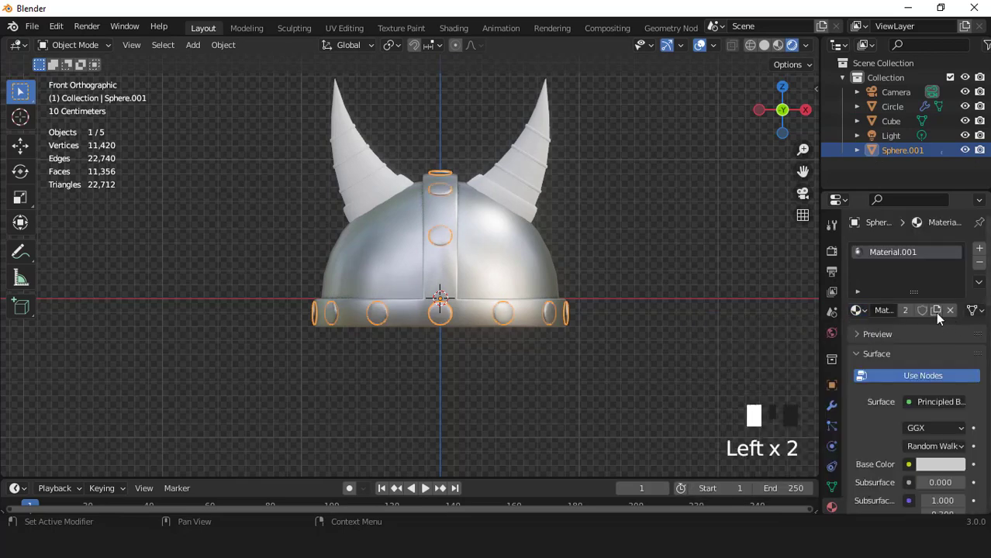
left_click(944, 464)
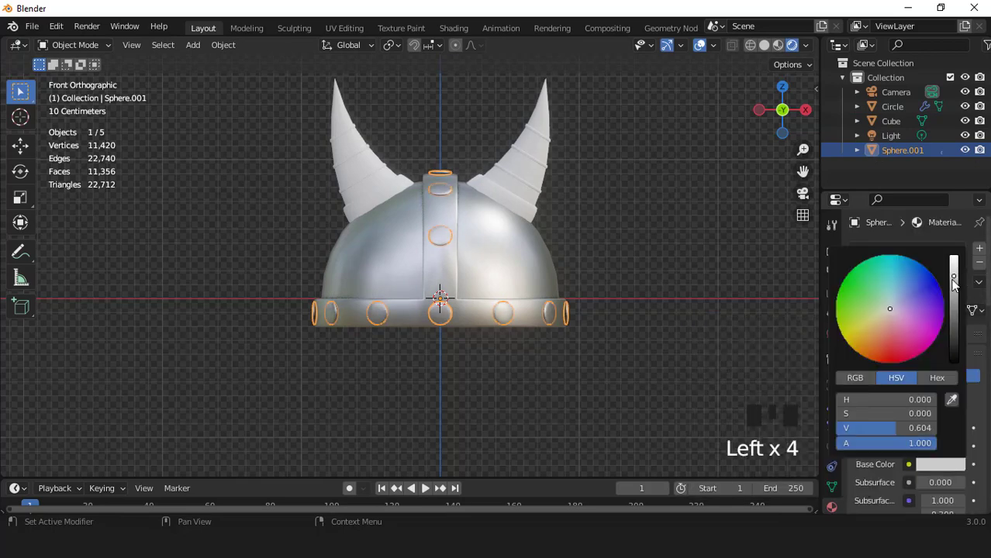
left_click_drag(954, 275, 953, 317)
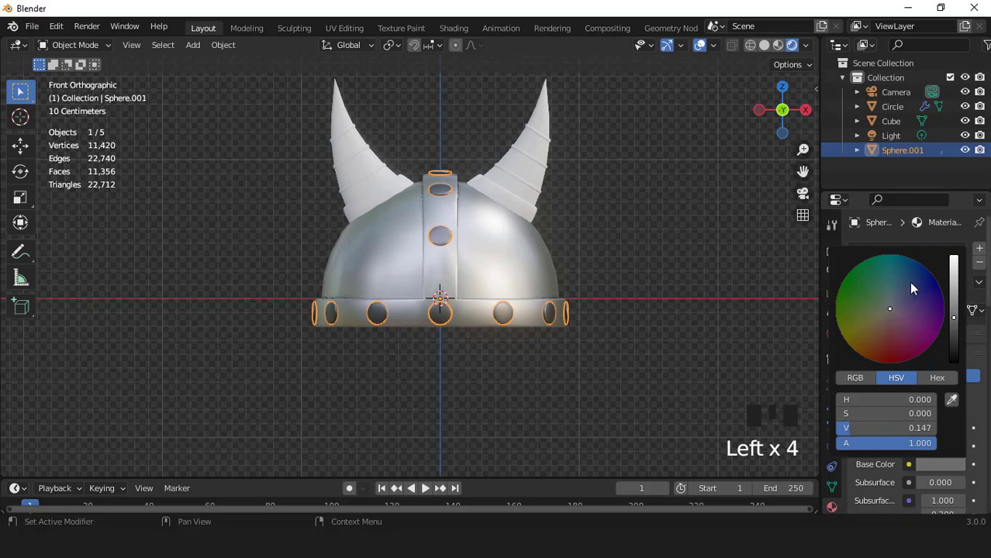
left_click(697, 45)
middle_click_drag(495, 230, 449, 274)
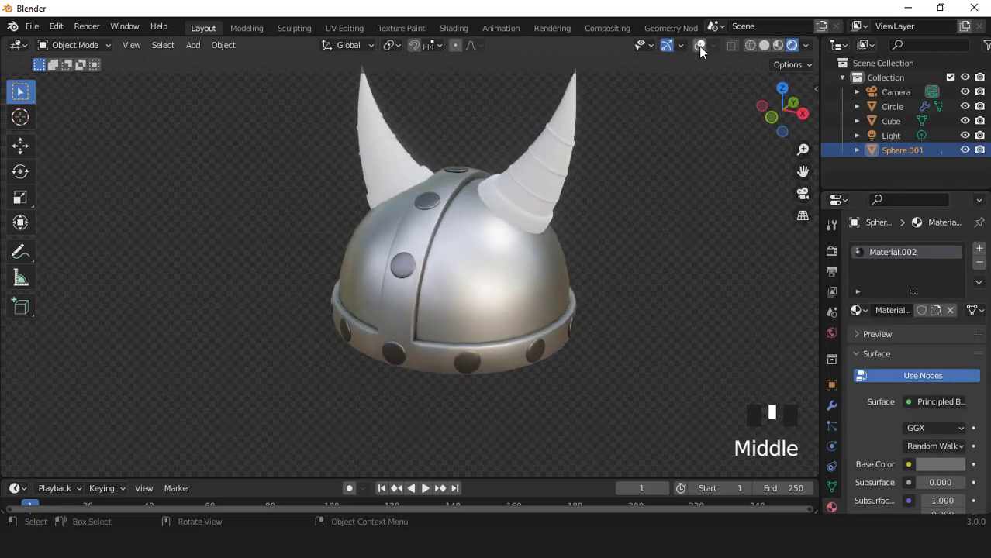
left_click(699, 46)
Add a new material to the horns with a near-black base colour of value 0.009 and roughness 0.370.
scroll(506, 208, "up", 2)
left_click(539, 189)
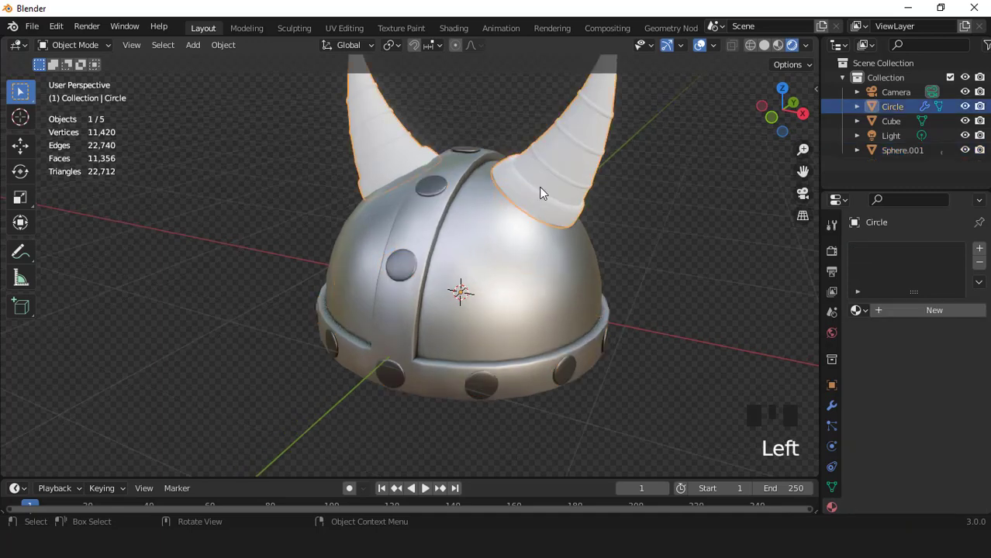
left_click(865, 309)
left_click(943, 308)
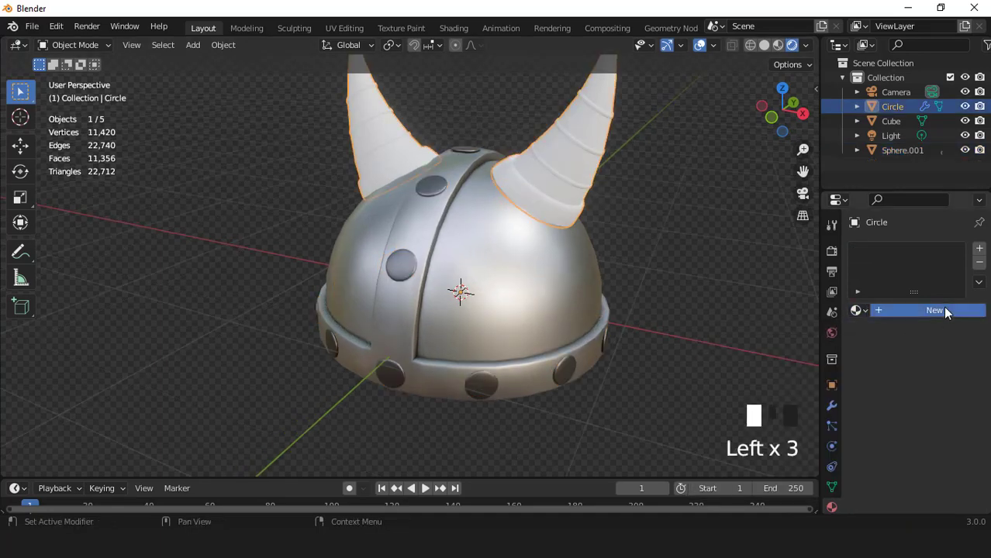
left_click(943, 465)
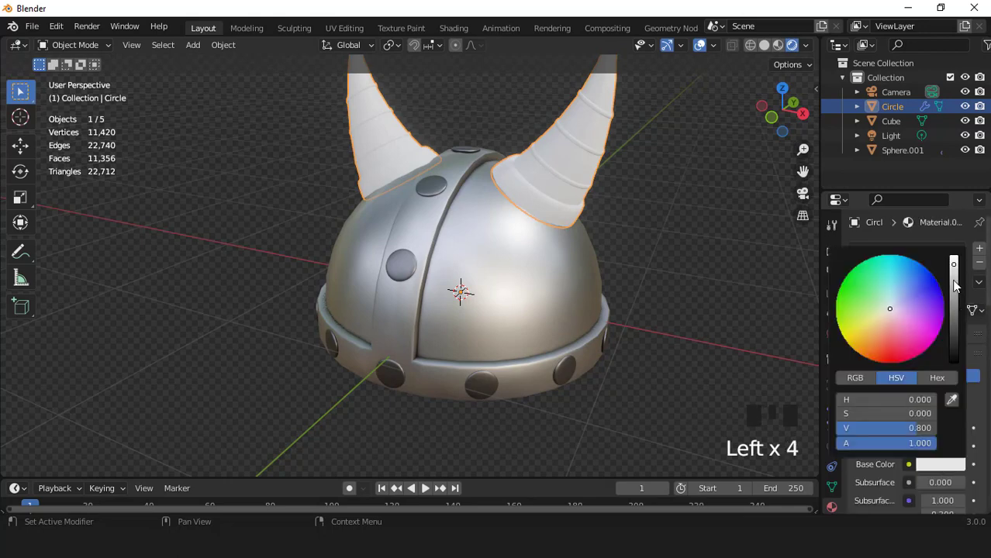
left_click_drag(953, 280, 953, 355)
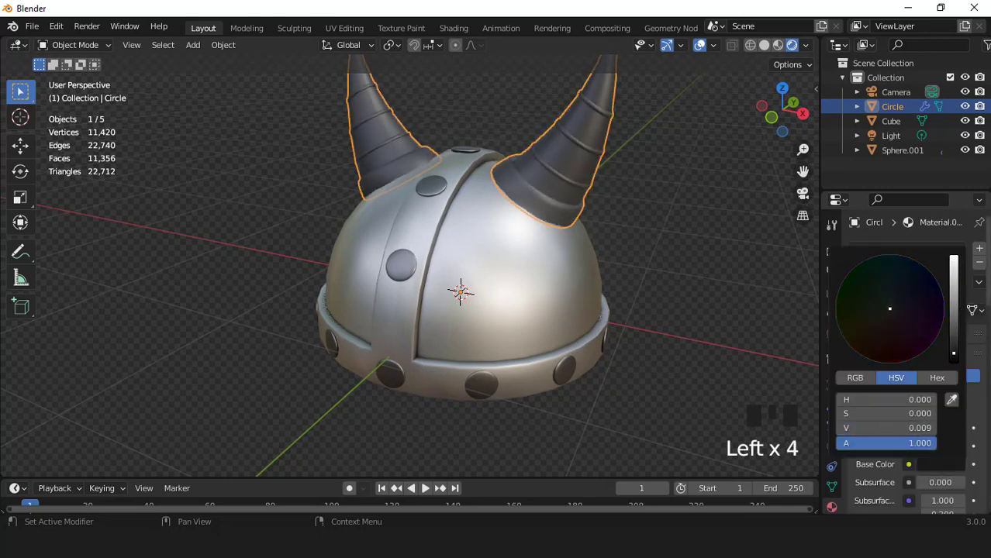
scroll(923, 427, "down", 6)
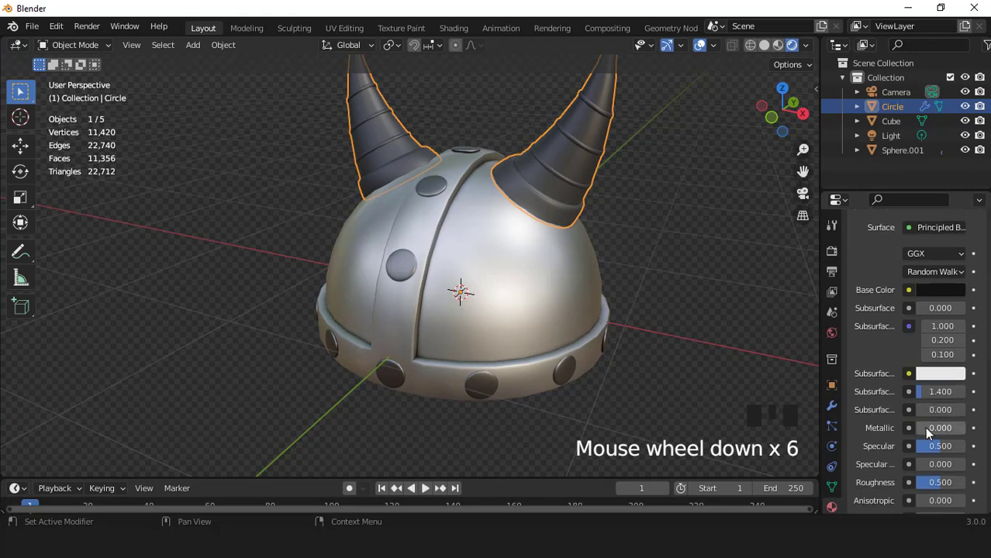
left_click_drag(938, 487, 931, 487)
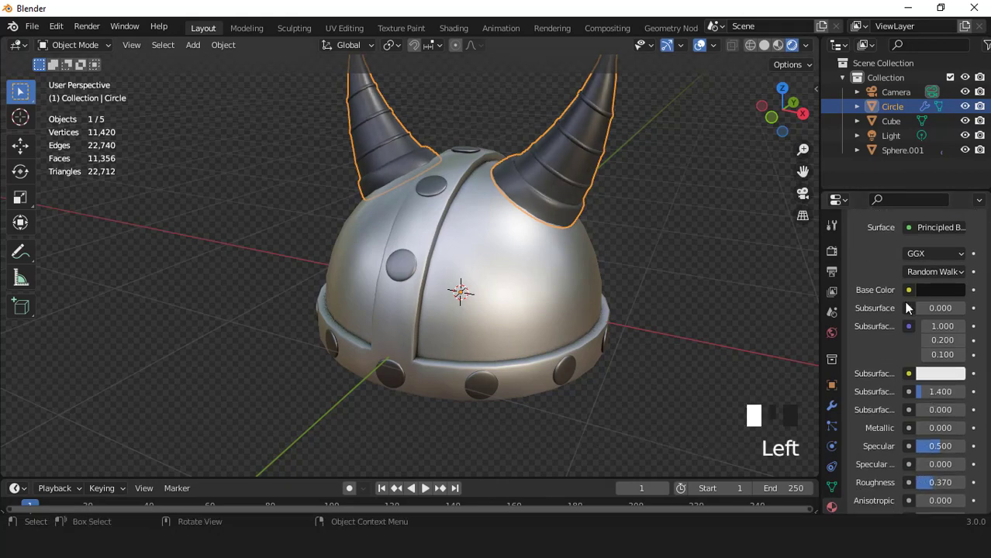
Add a second horn material in orange (hue 0.033, saturation 0.929, value 0.593) with roughness 1.000, and enter Edit Mode on the horns.
scroll(938, 276, "up", 7)
left_click(978, 251)
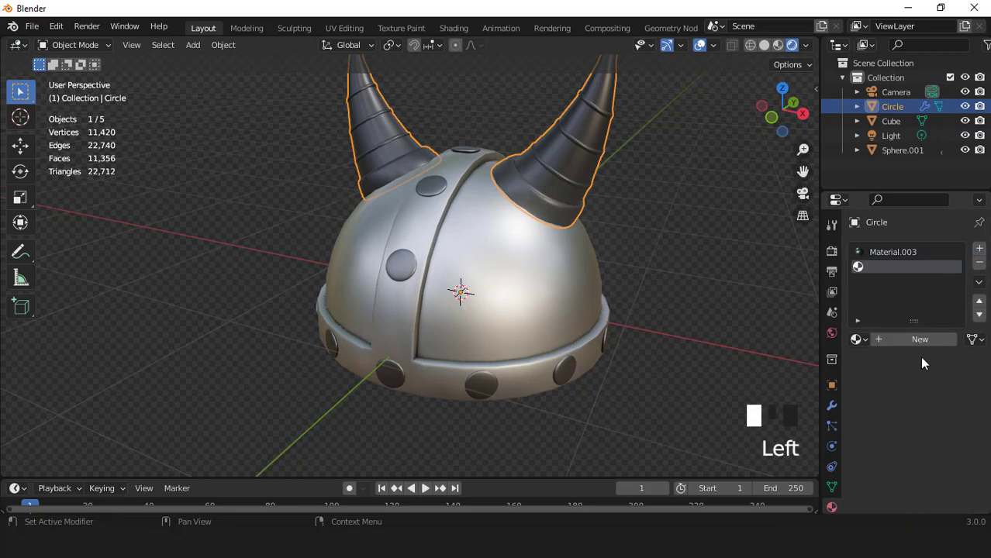
left_click(915, 342)
left_click(940, 493)
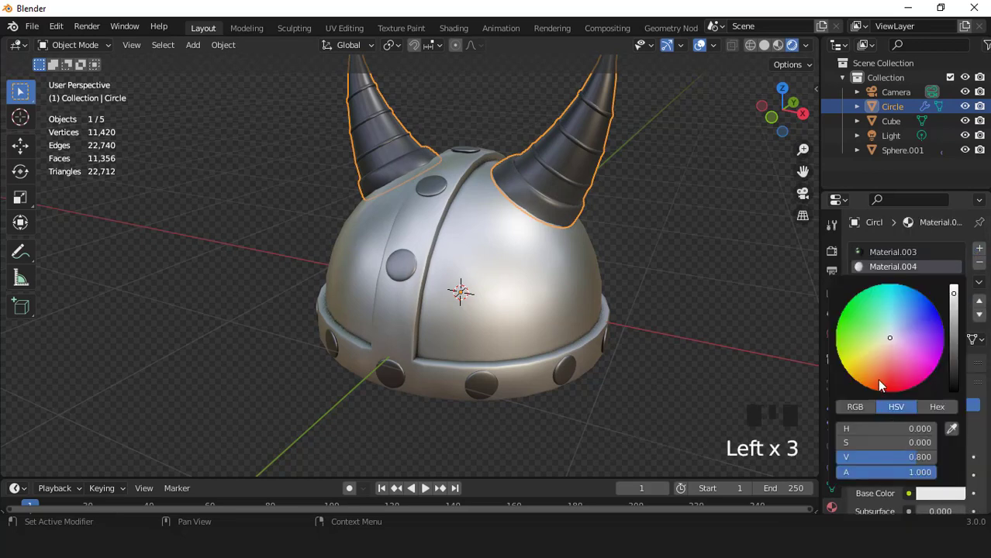
left_click(875, 373)
scroll(890, 372, "down", 4)
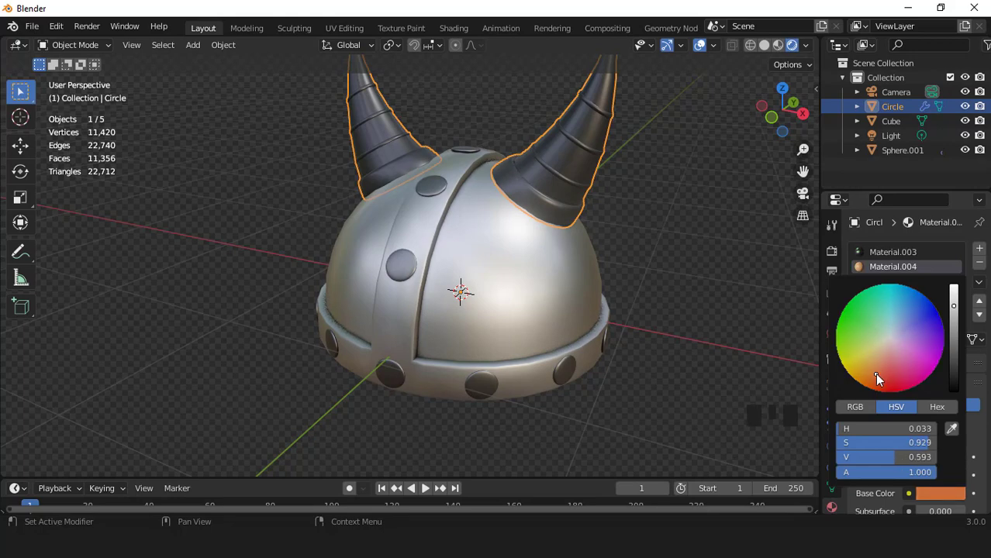
scroll(898, 389, "down", 1)
scroll(898, 389, "down", 6)
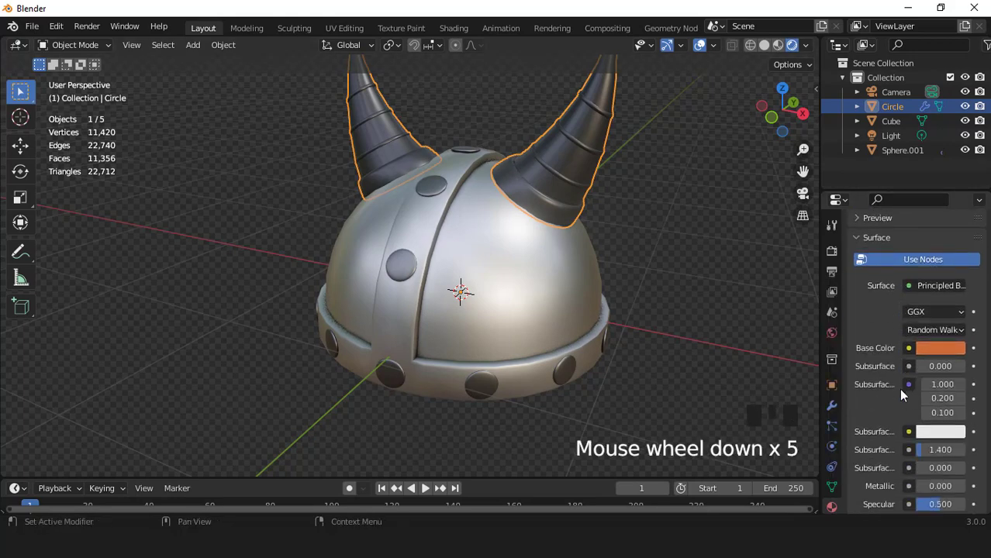
left_click_drag(930, 482, 969, 483)
key("Tab")
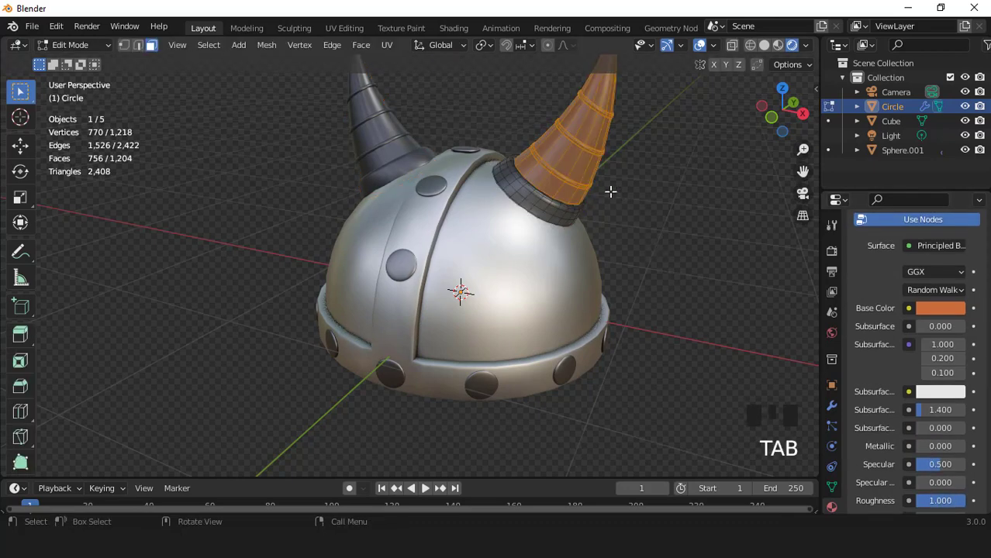
Select the horn's main body by linked faces delimited by seams, assign the orange material to it, and return to Object Mode.
key("3")
left_click(574, 158)
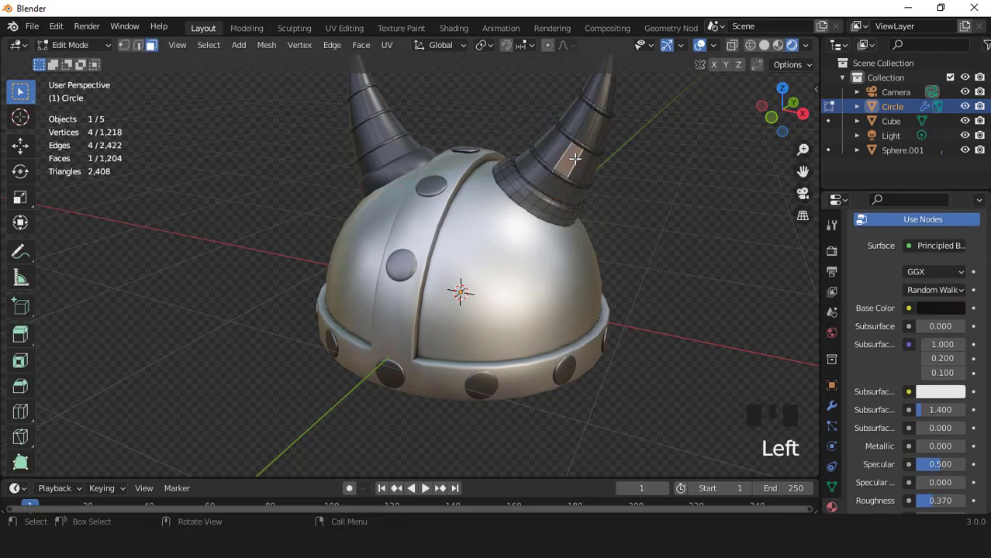
key("ctrl+l")
scroll(927, 308, "up", 9)
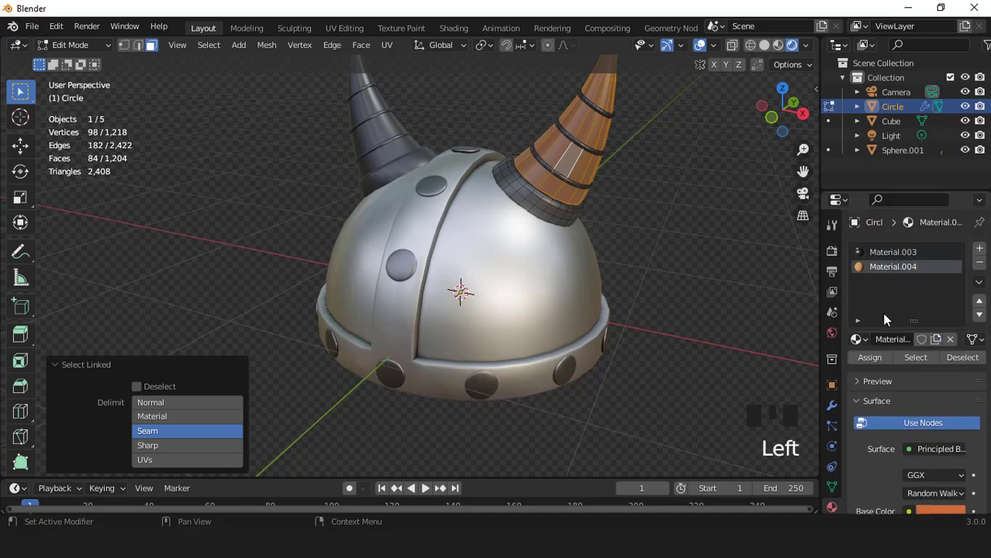
left_click(869, 358)
key("Tab")
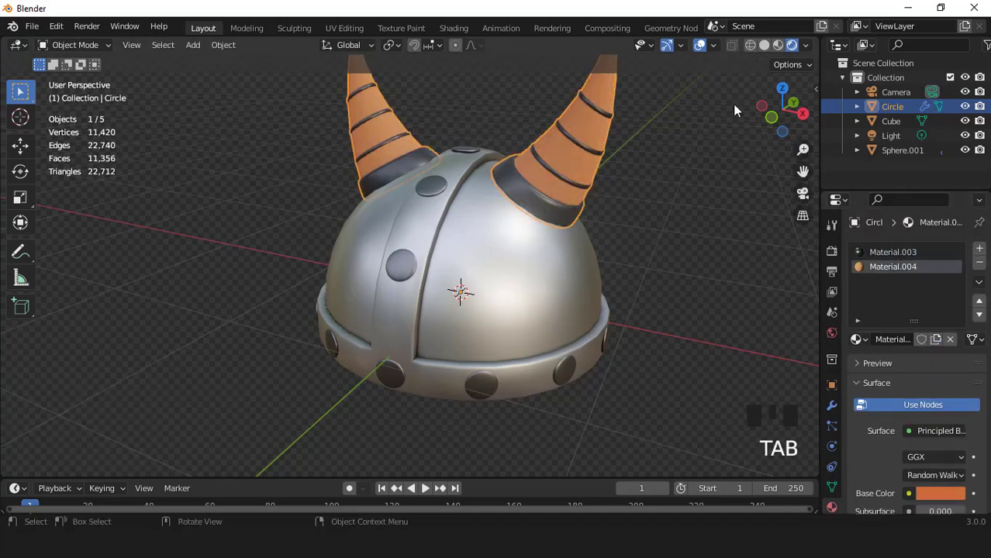
Hide the viewport overlays and show the helmet from the front.
left_click(699, 45)
scroll(561, 226, "down", 2)
middle_click_drag(560, 226, 496, 238)
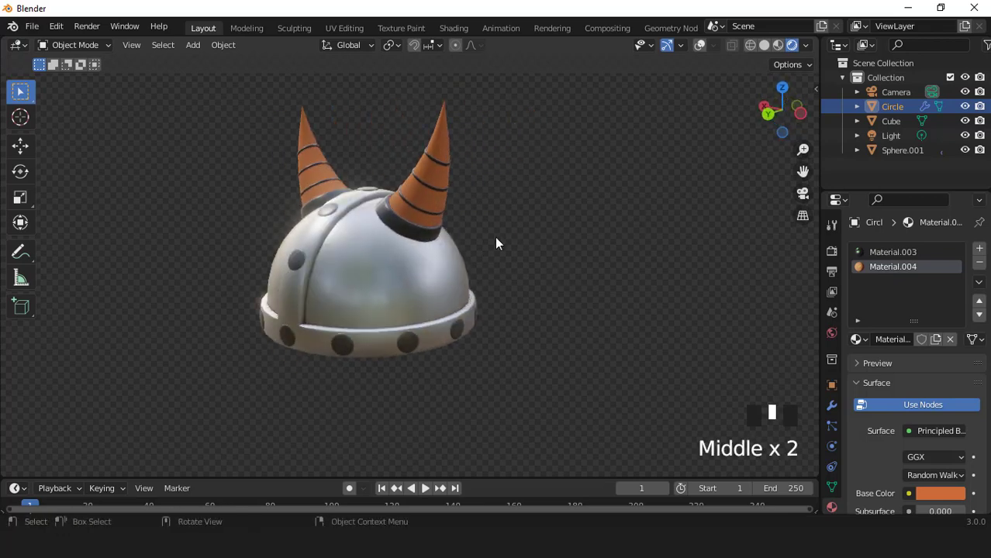
key("KP_1")
Set the render colour management look to High Contrast and check the helmet, ending in the front view.
left_click(832, 252)
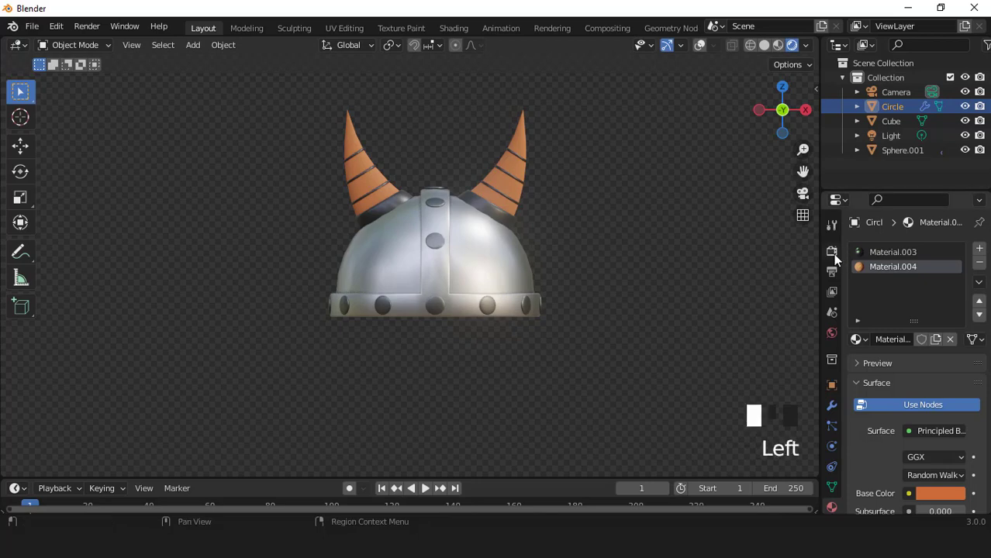
left_click(832, 253)
scroll(863, 383, "down", 12)
left_click(884, 469)
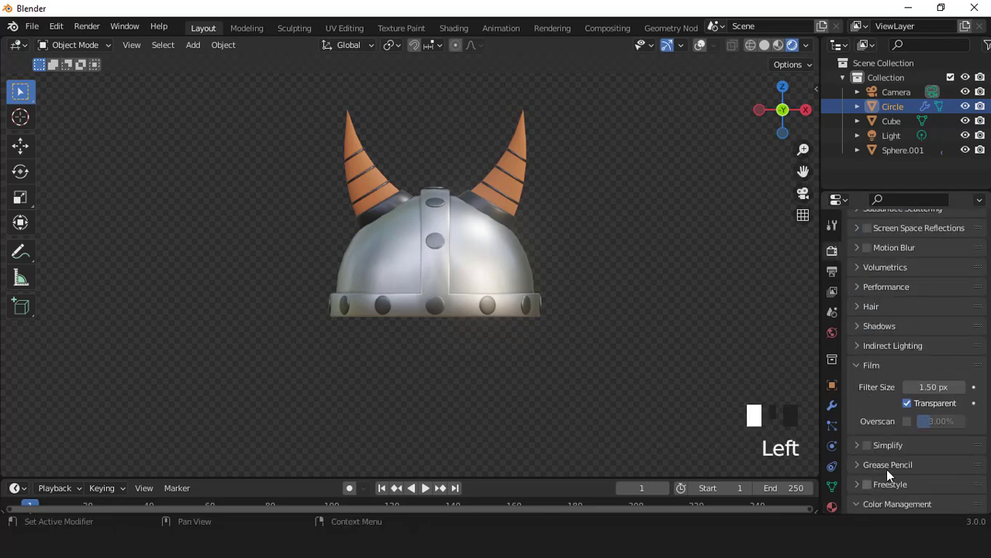
scroll(888, 474, "down", 3)
left_click(927, 473)
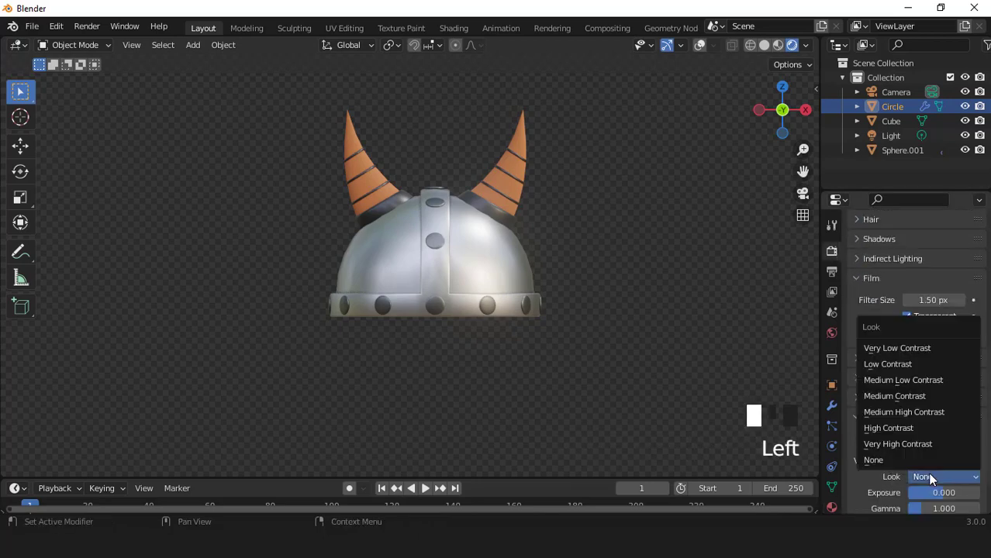
left_click(908, 426)
middle_click_drag(496, 256, 382, 239)
key("KP_1")
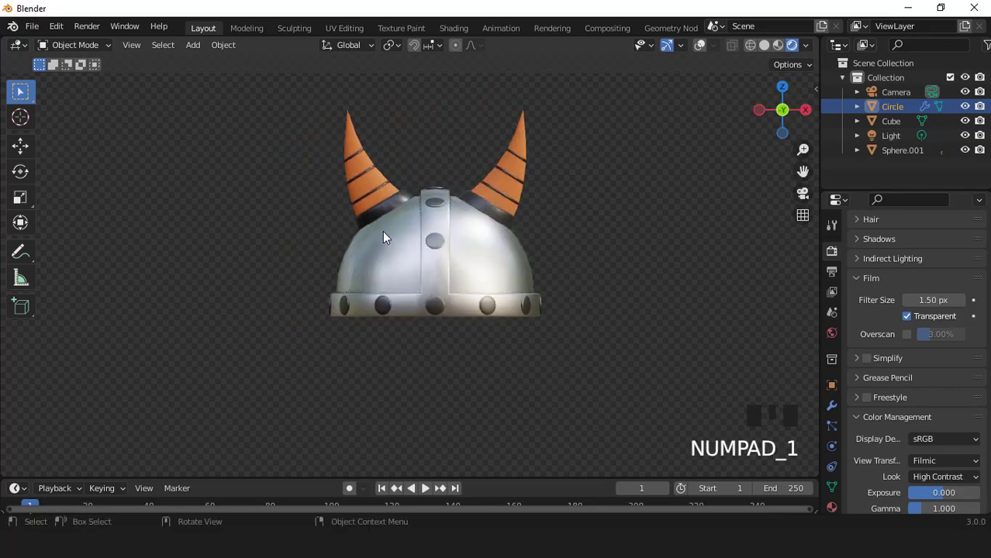